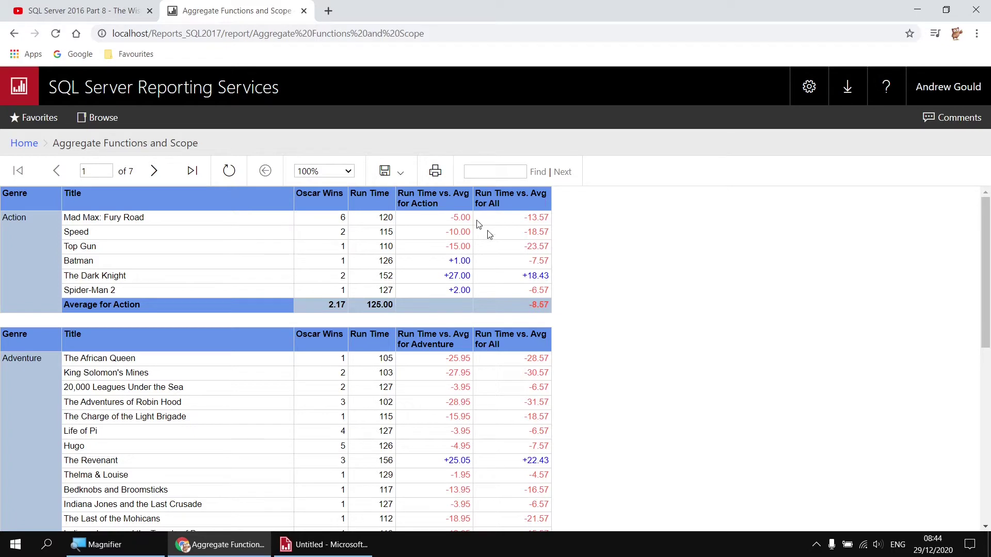
- Switch to Report Builder and add a data source named Movies that uses a connection embedded in the report
click(89, 10)
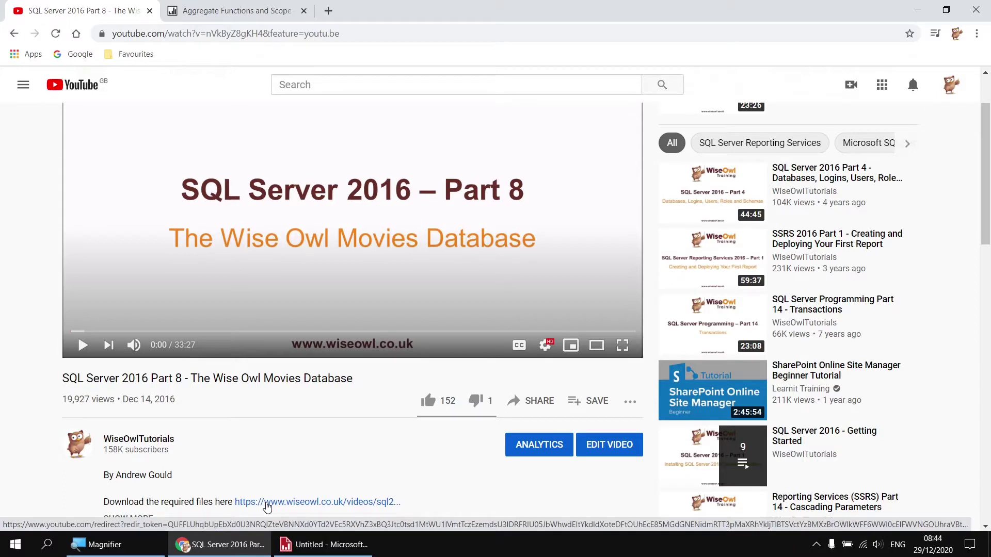
click(304, 545)
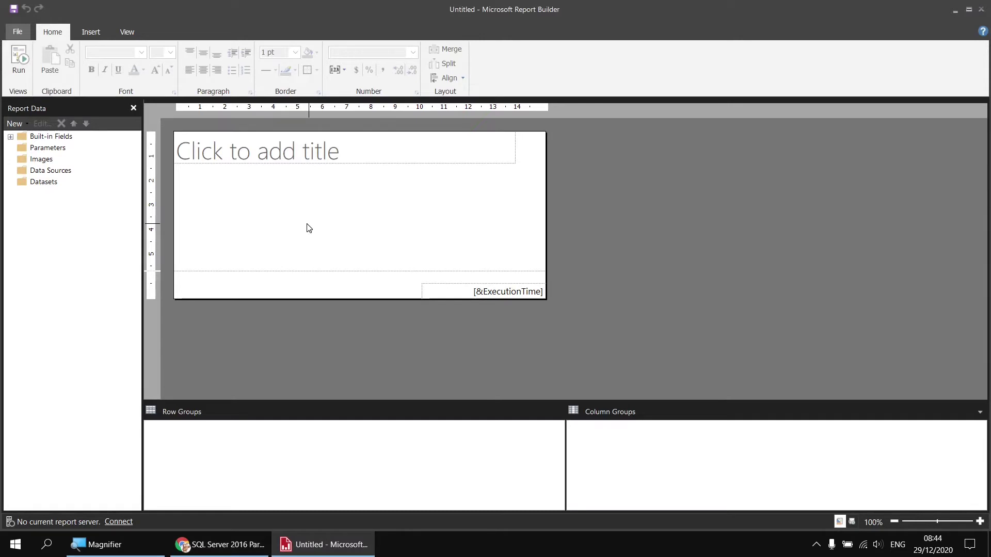
right_click(75, 176)
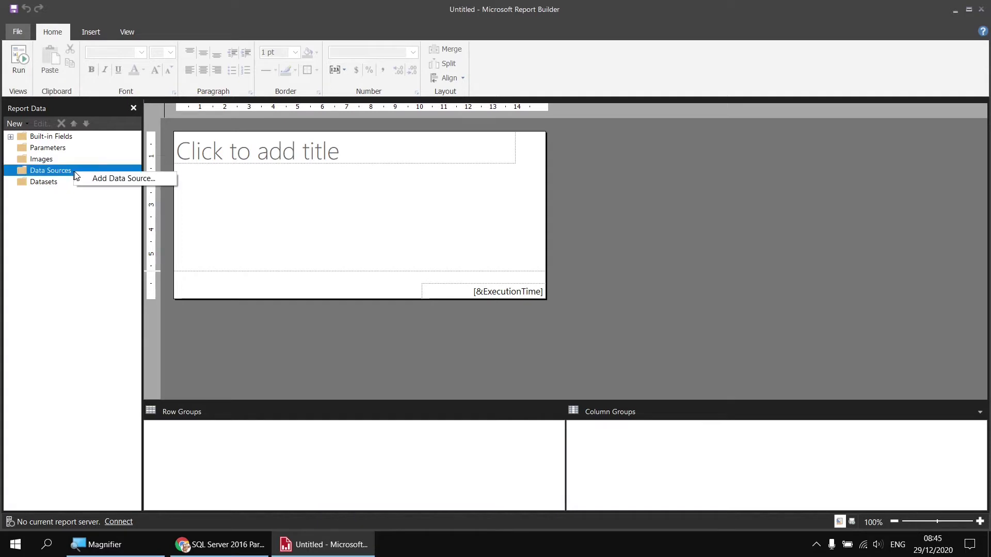
click(112, 178)
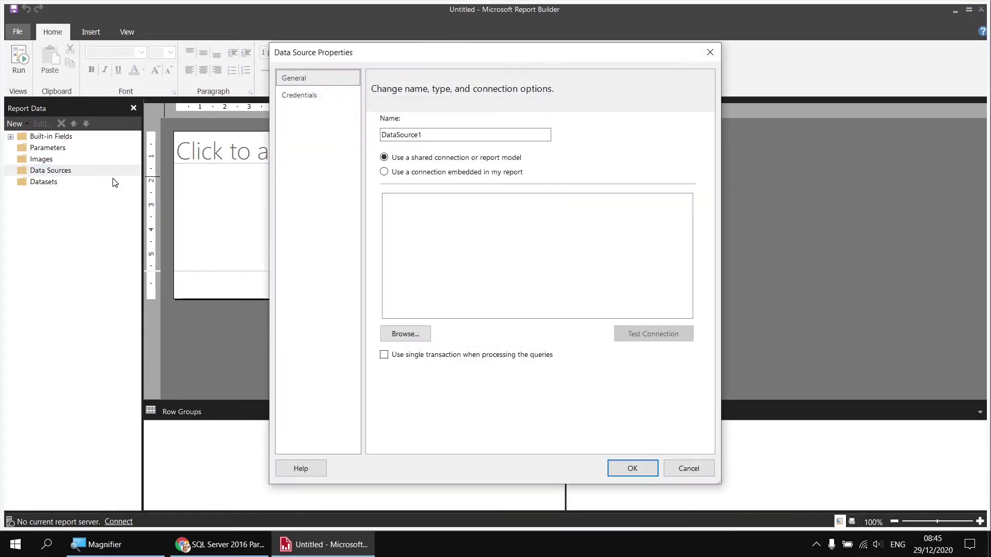
double_click(411, 134)
text(Movies)
click(434, 176)
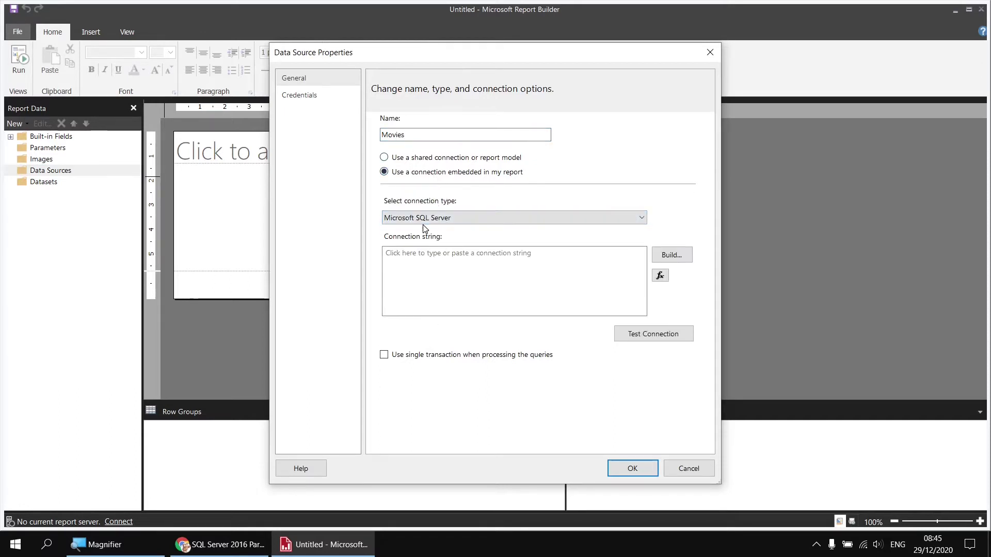
- Build the data source's connection to the Movies database on server .\sql2017 and save the data source
click(671, 255)
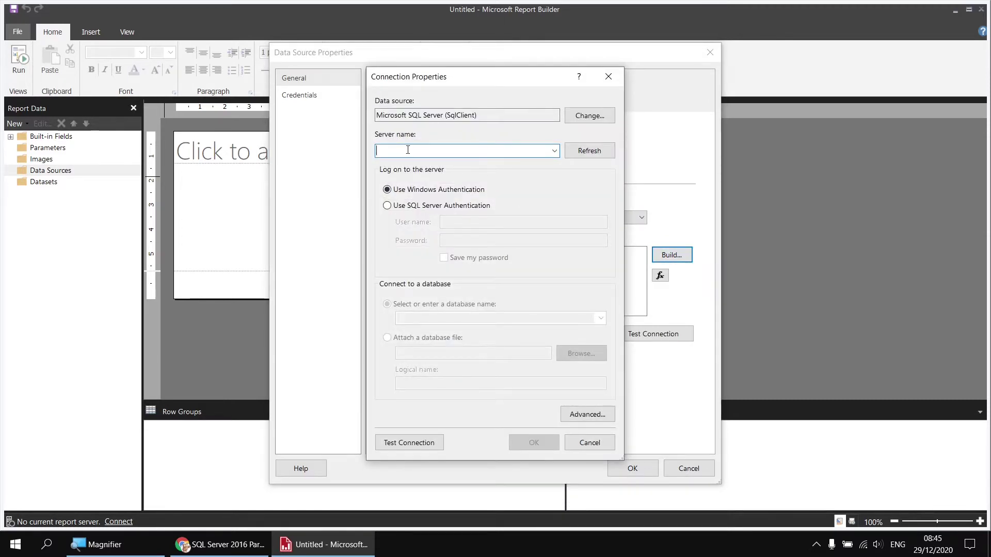
text(.\)
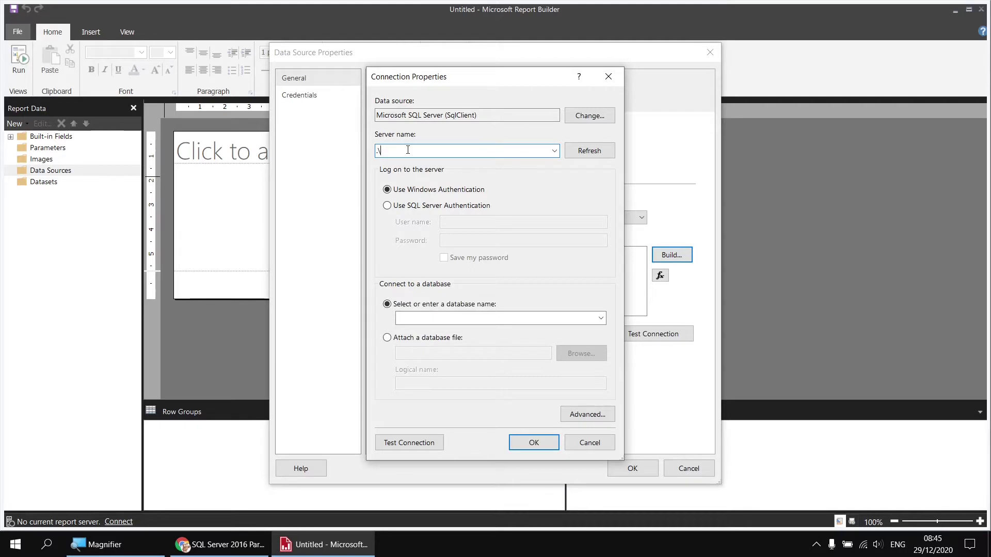
text(sql2017)
click(601, 318)
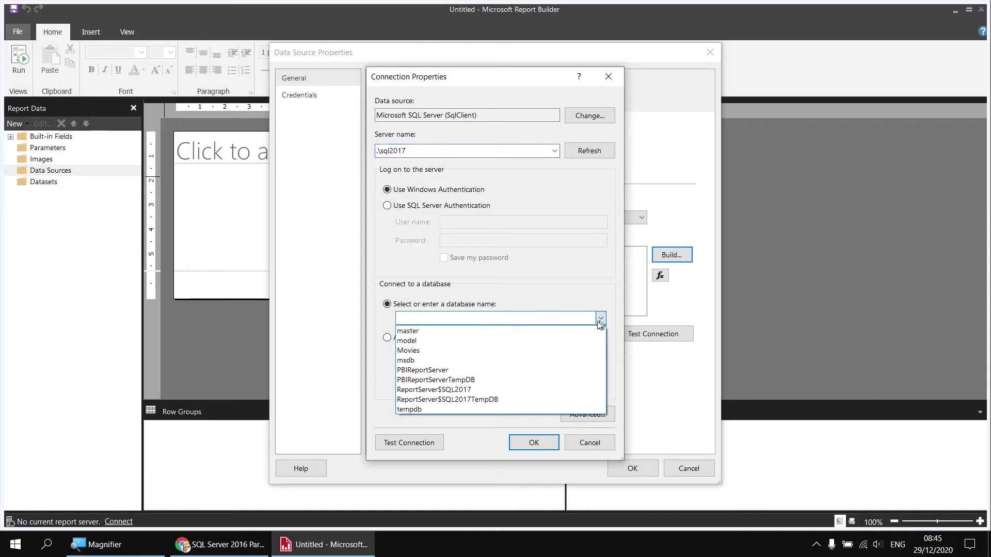
click(430, 349)
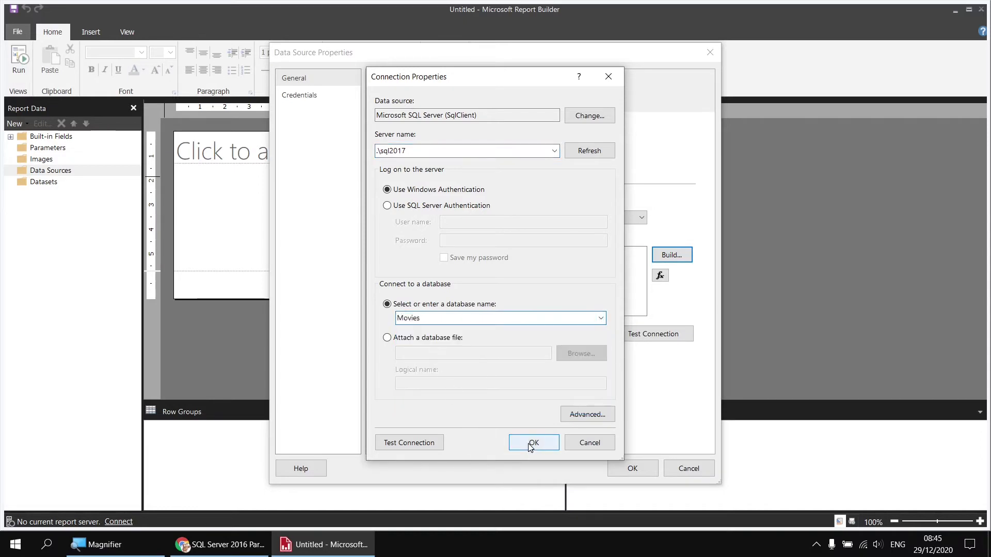
click(533, 444)
click(632, 469)
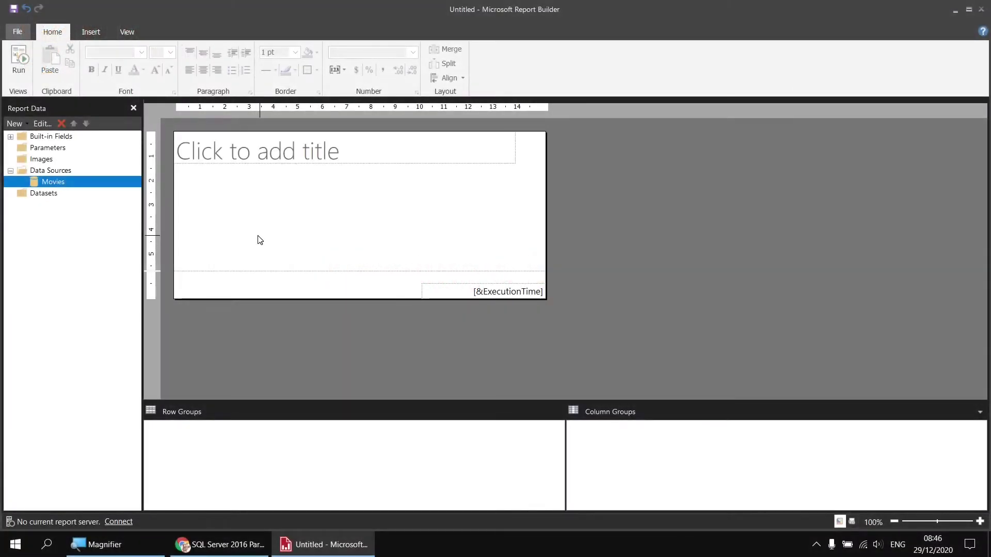
- Add a dataset to the Movies data source and name it Films
right_click(72, 184)
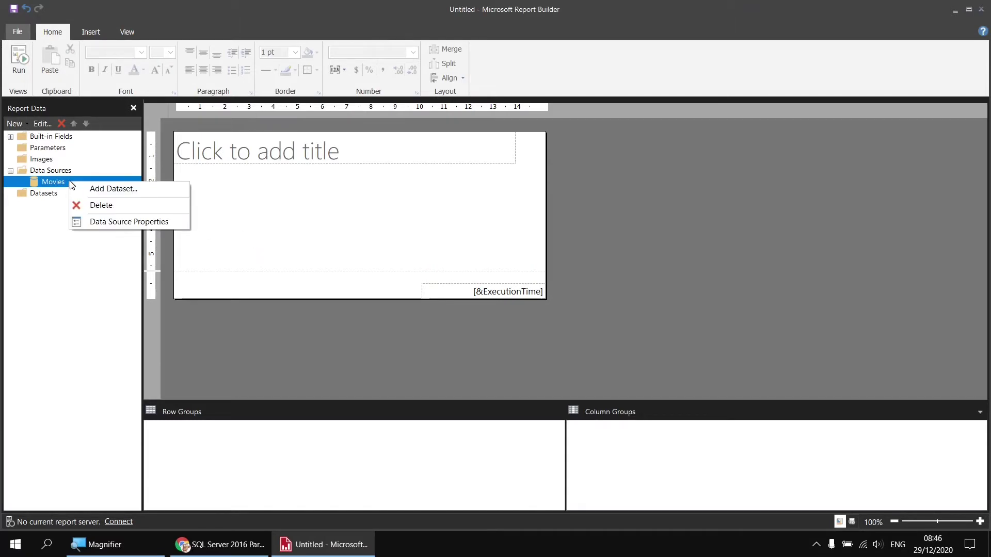
click(114, 189)
double_click(388, 119)
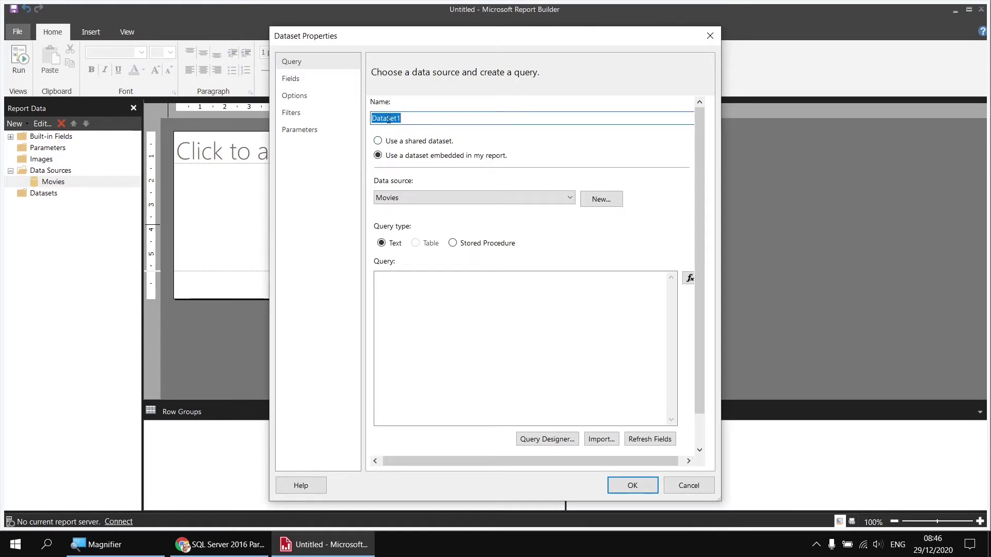
text(Films)
- Design the dataset query with Title, RunTimeMinutes and OscarWins from the Film table and all fields of the Genre table
click(546, 438)
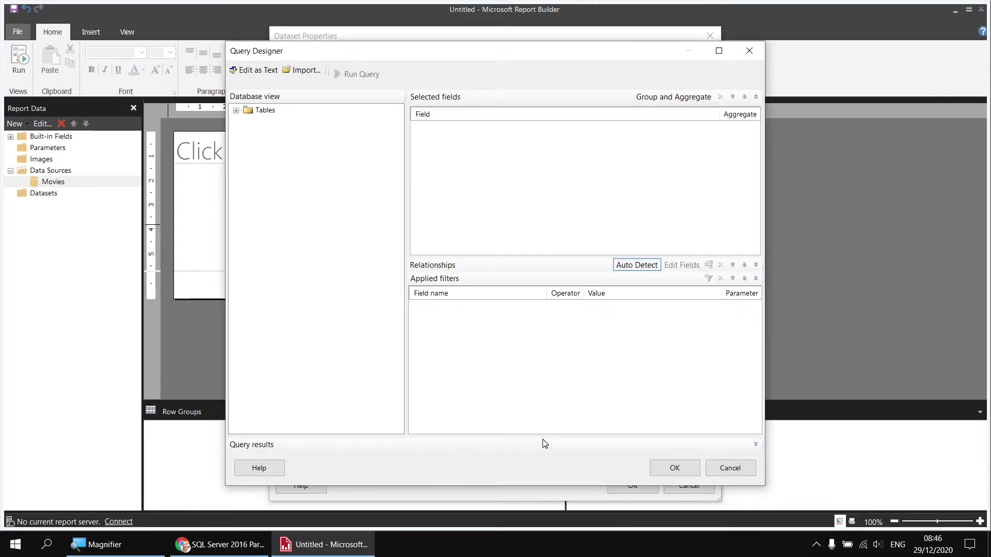
click(236, 111)
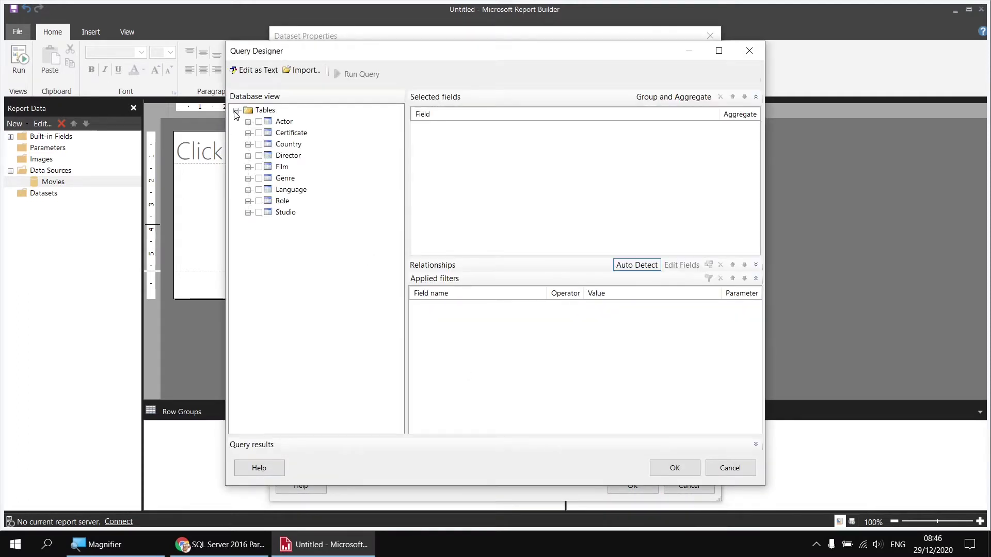
click(248, 167)
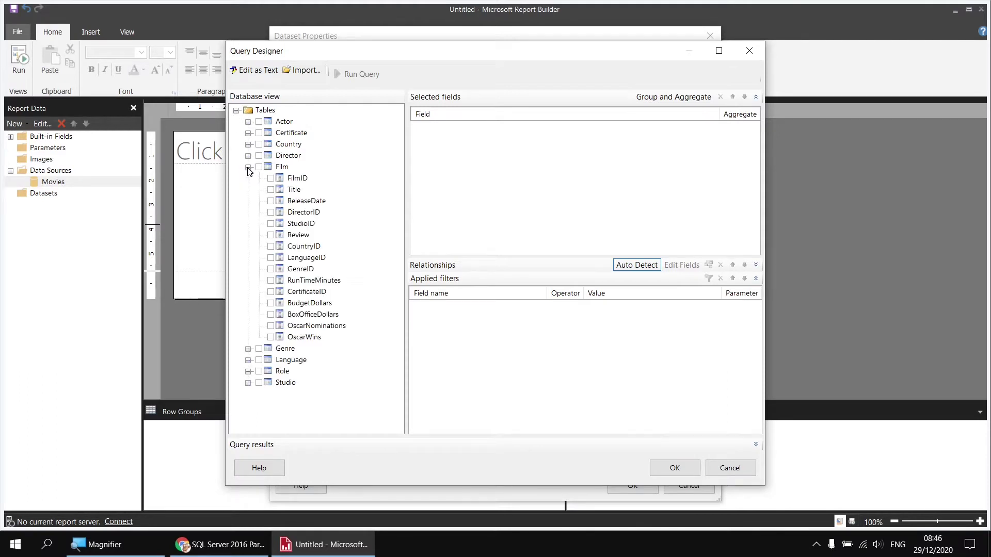
click(270, 190)
click(271, 280)
click(272, 339)
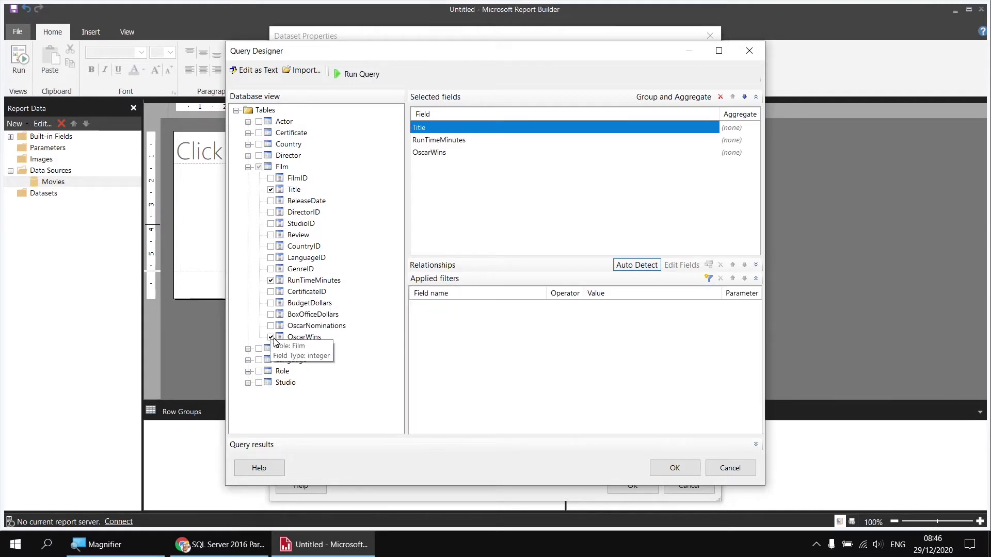
click(248, 348)
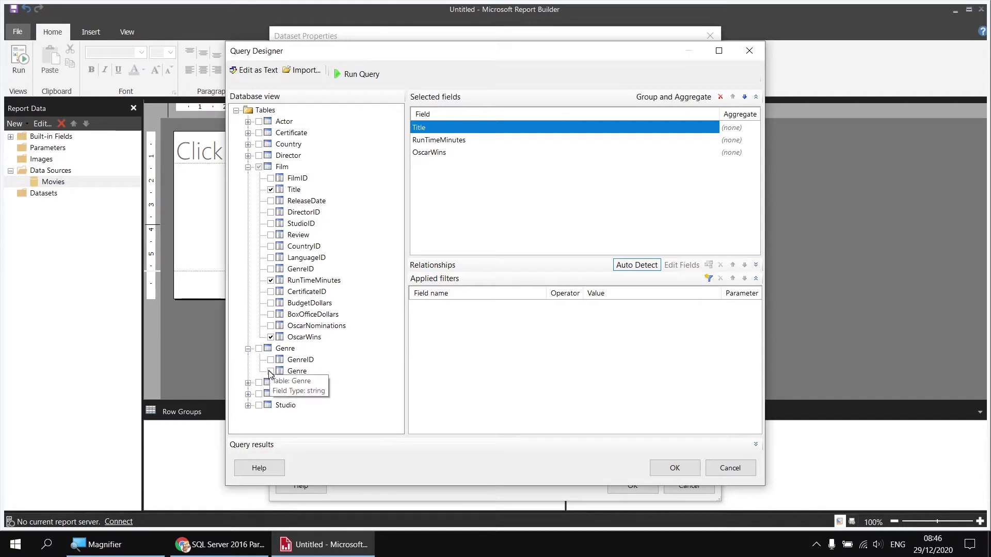
click(260, 350)
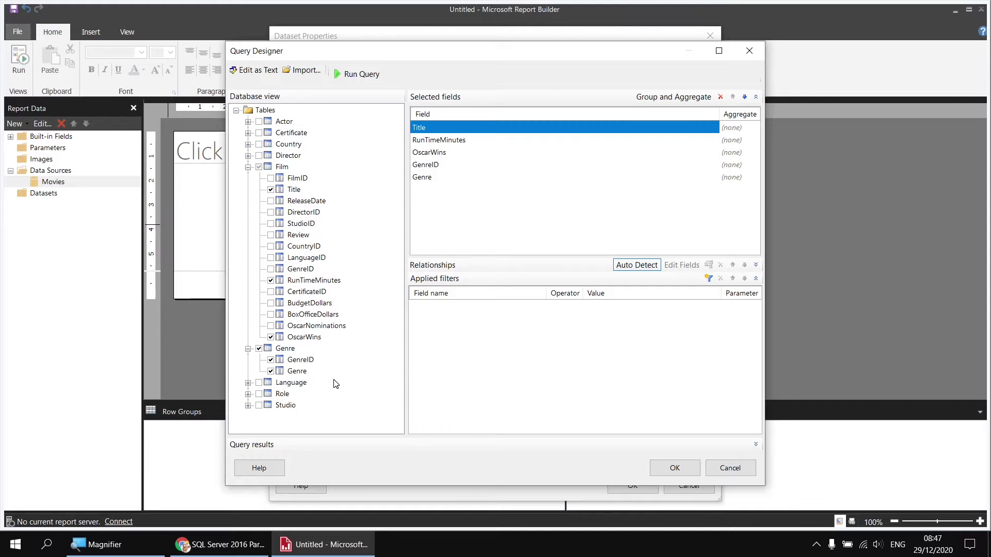
- Filter the query to OscarWins is more than or equal to 1, and save the query and dataset
click(709, 280)
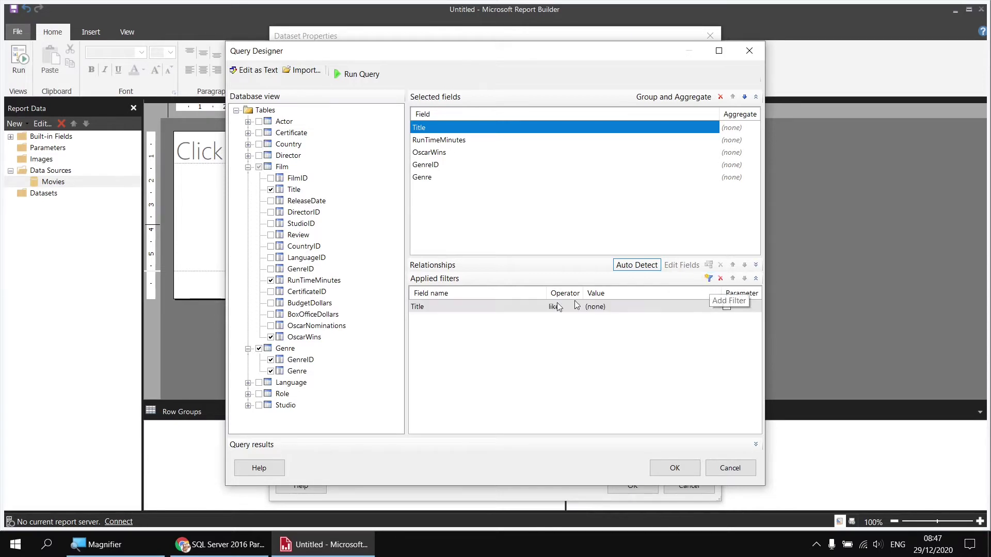
click(485, 309)
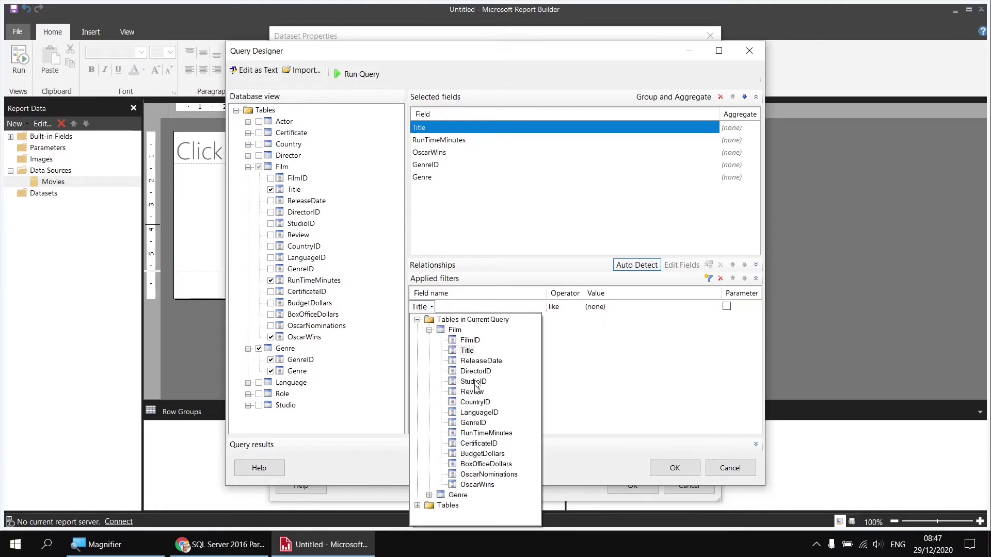
click(474, 486)
click(572, 308)
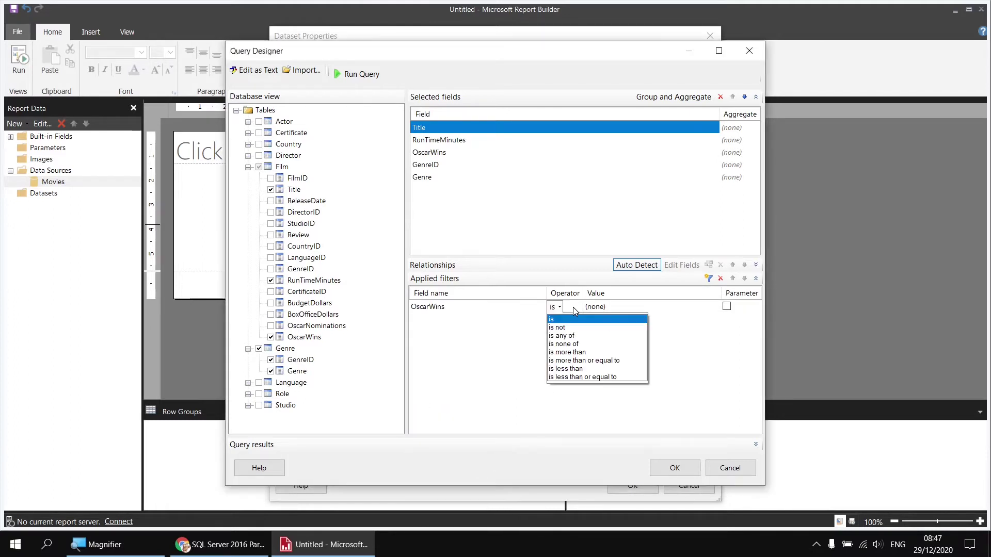
click(591, 361)
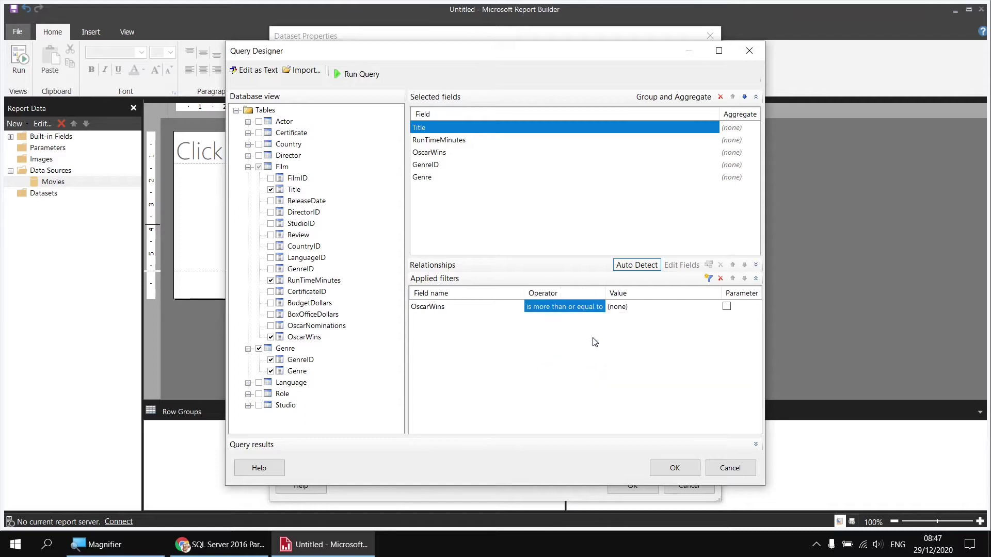
click(622, 309)
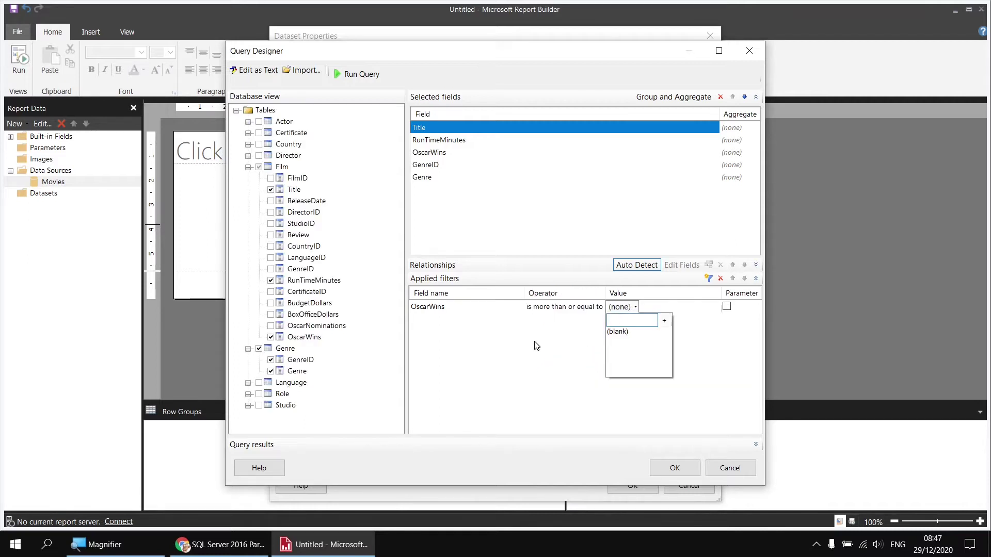
text(1)
key(Return)
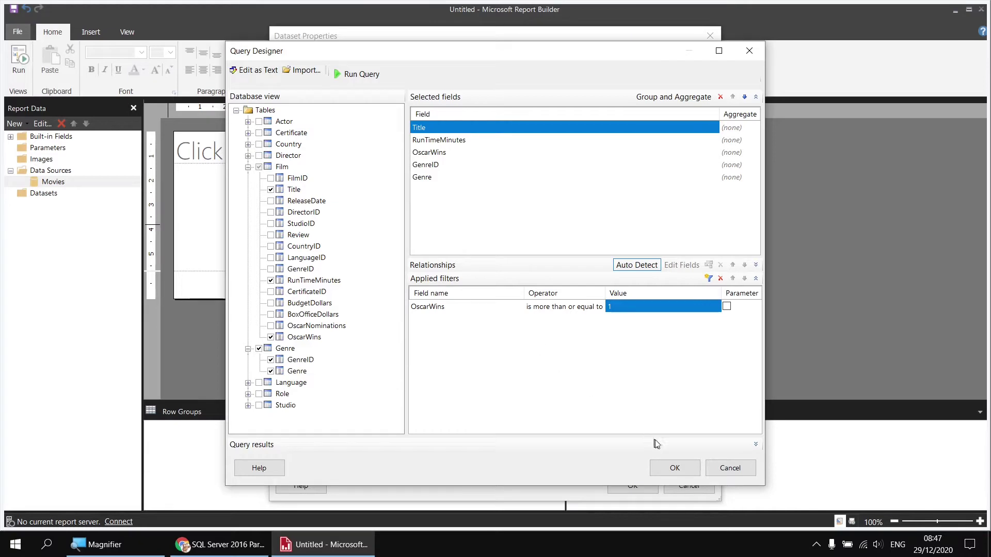
click(675, 467)
click(629, 486)
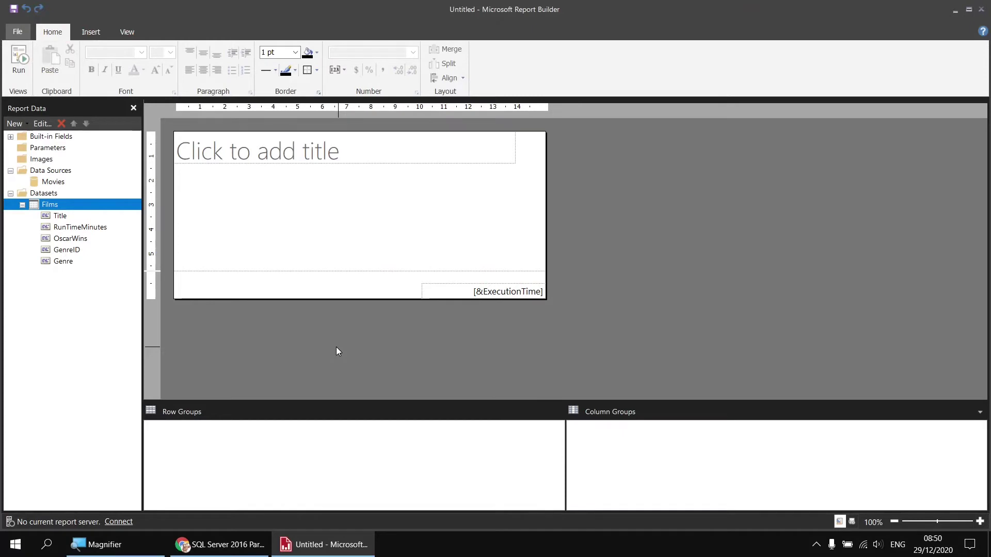
- Delete the title text box and remove the page footer from the report
drag(295, 208, 249, 151)
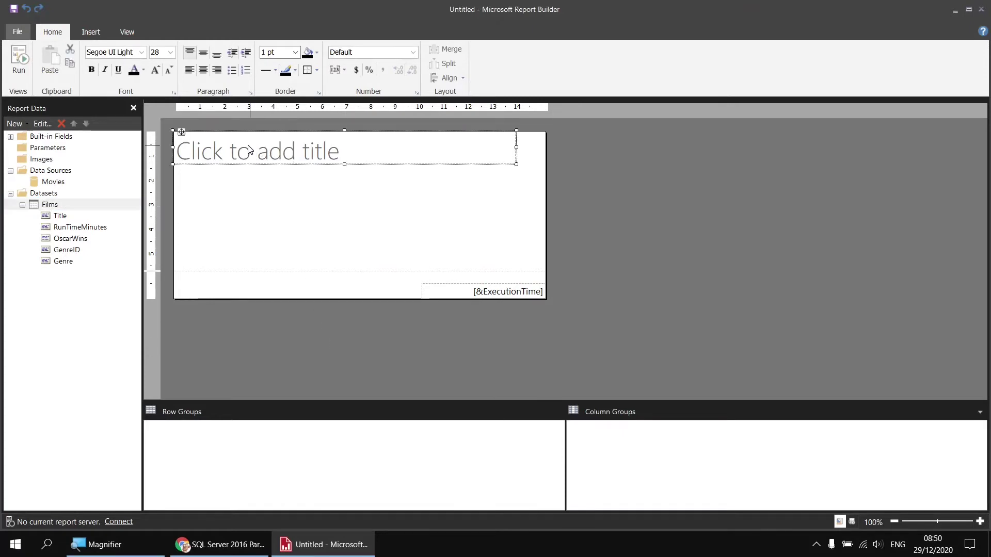
key(Delete)
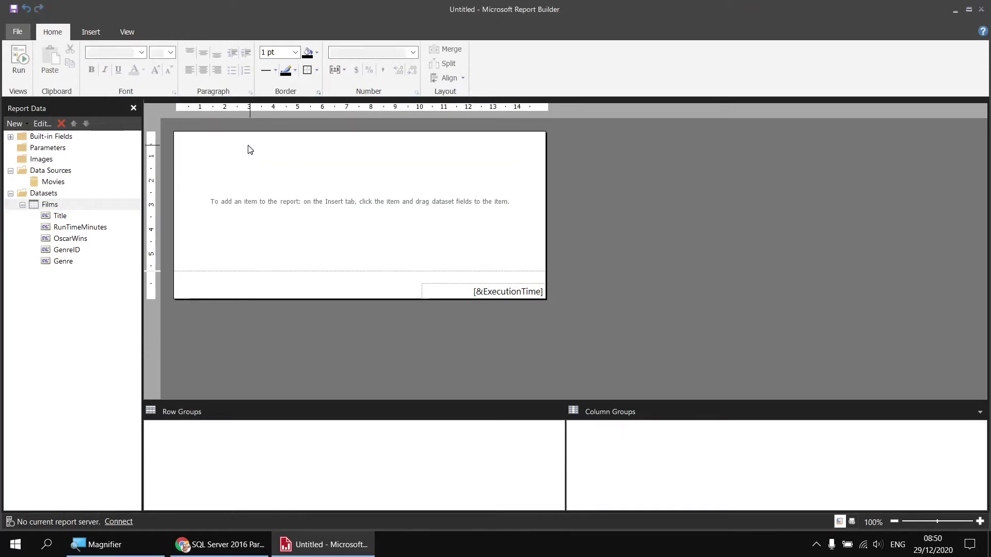
right_click(243, 283)
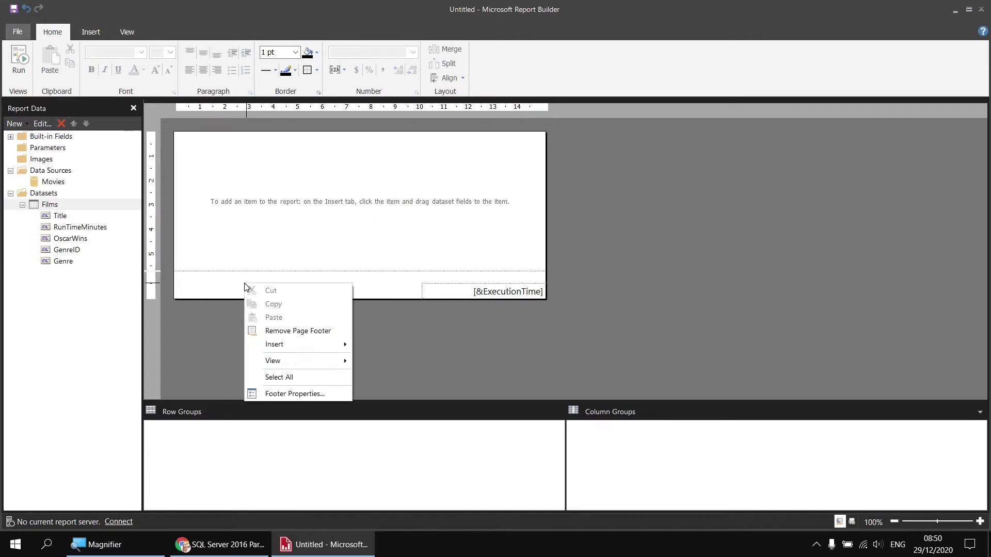
click(313, 332)
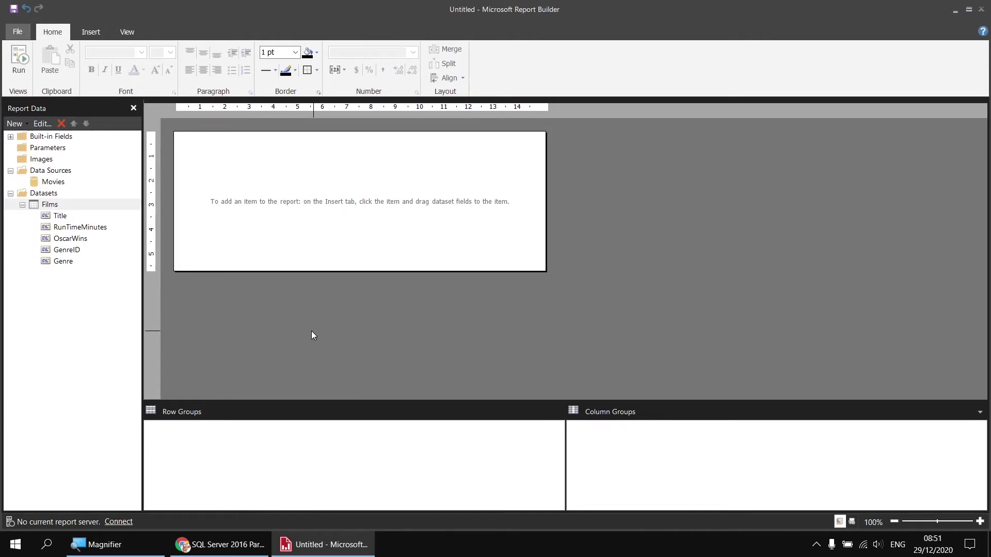
- Insert a table at the report's upper-left corner and fill its columns with Title, OscarWins and RunTimeMinutes
right_click(177, 136)
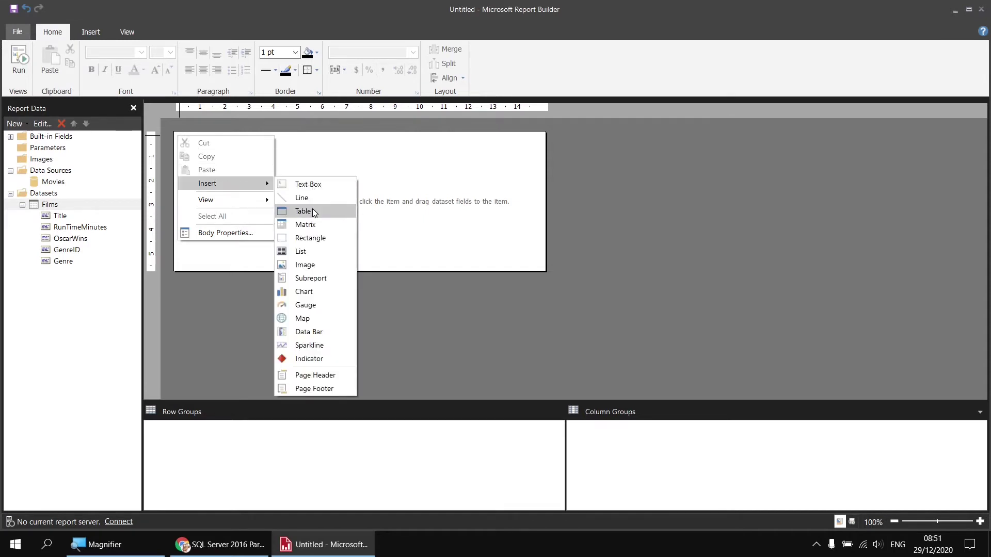
click(313, 211)
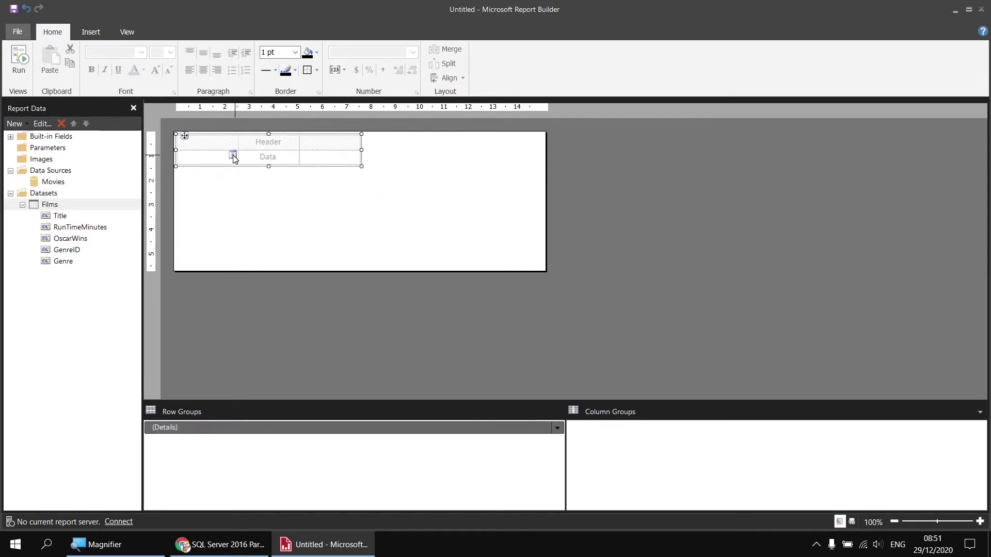
click(233, 156)
click(247, 168)
click(293, 156)
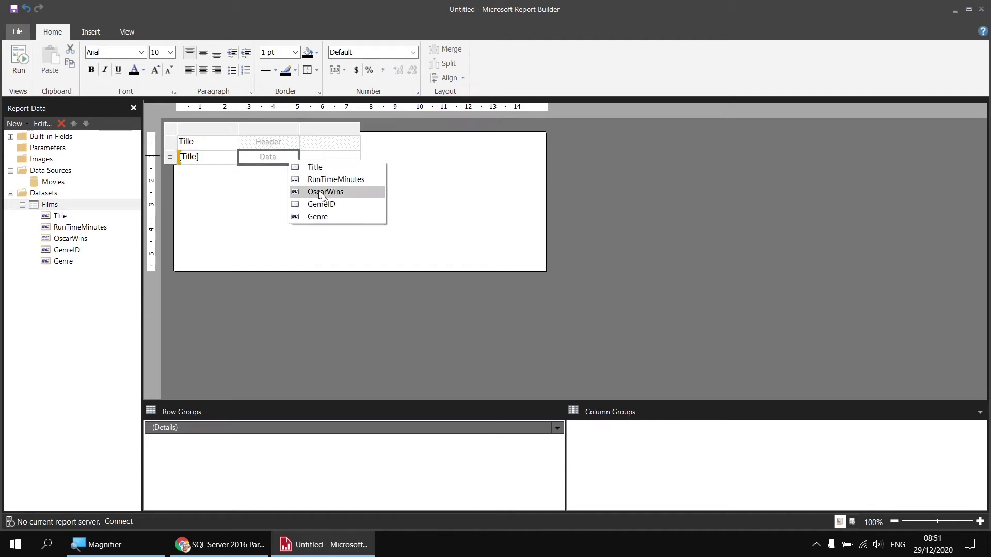
click(309, 191)
click(353, 156)
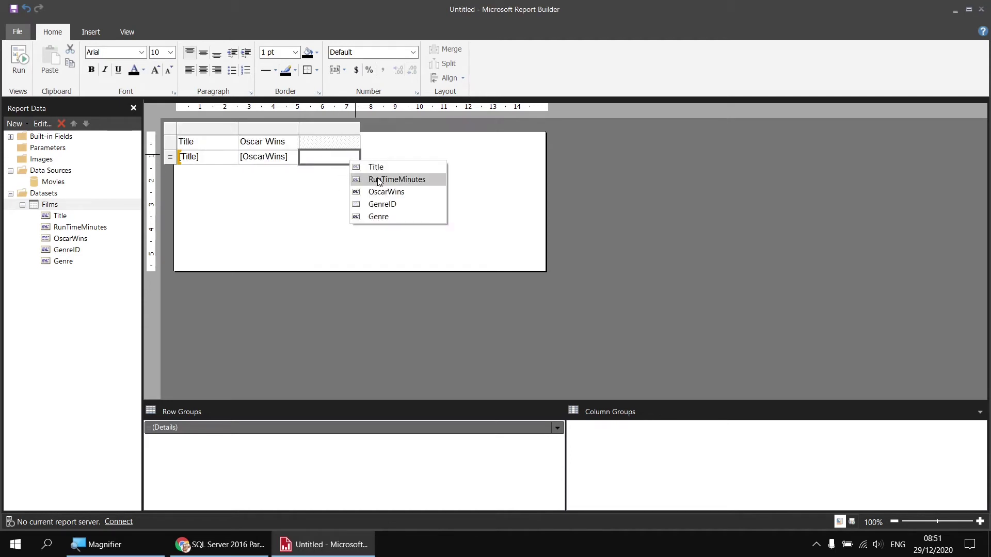
click(377, 178)
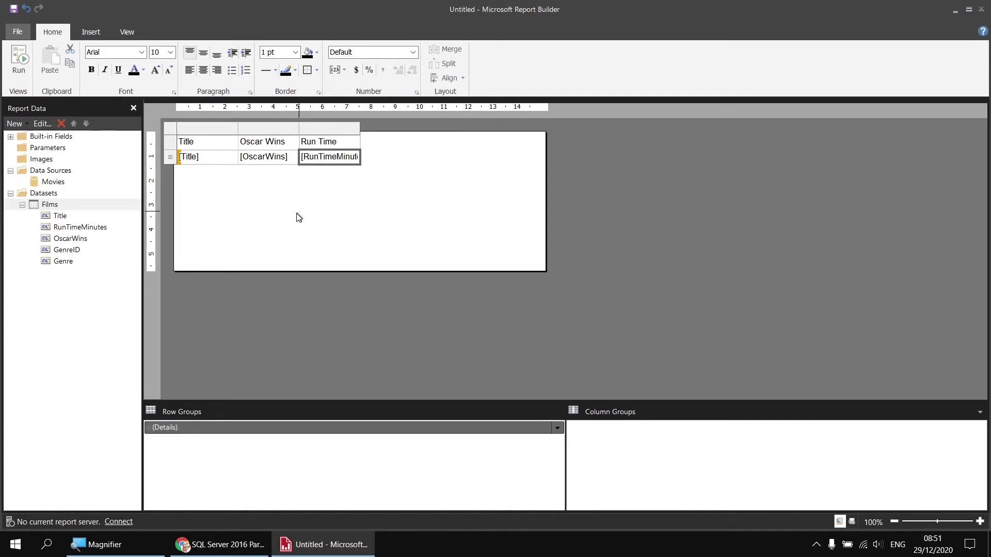
- Add a parent row group above Details grouped by Genre, with a group header and a group footer
right_click(191, 429)
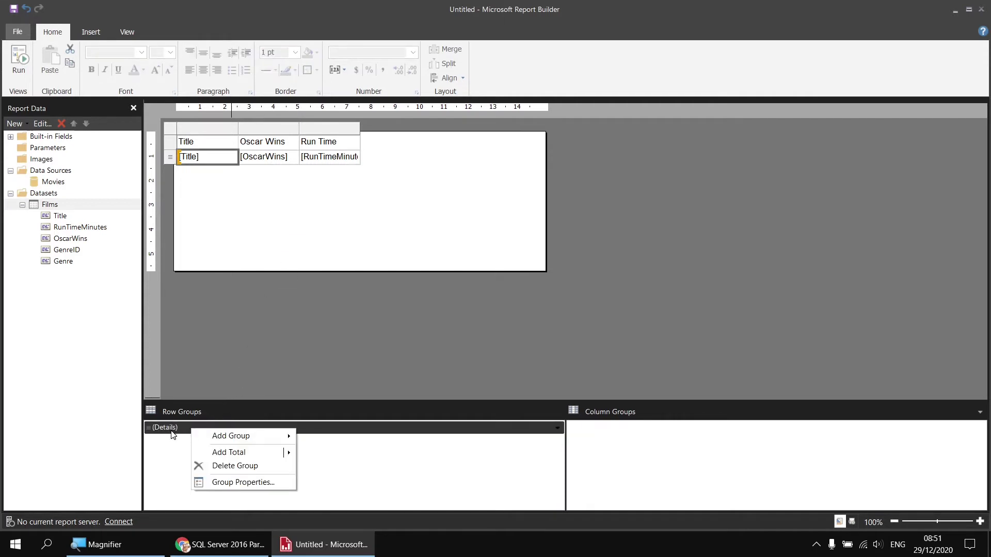
mouse_move(222, 435)
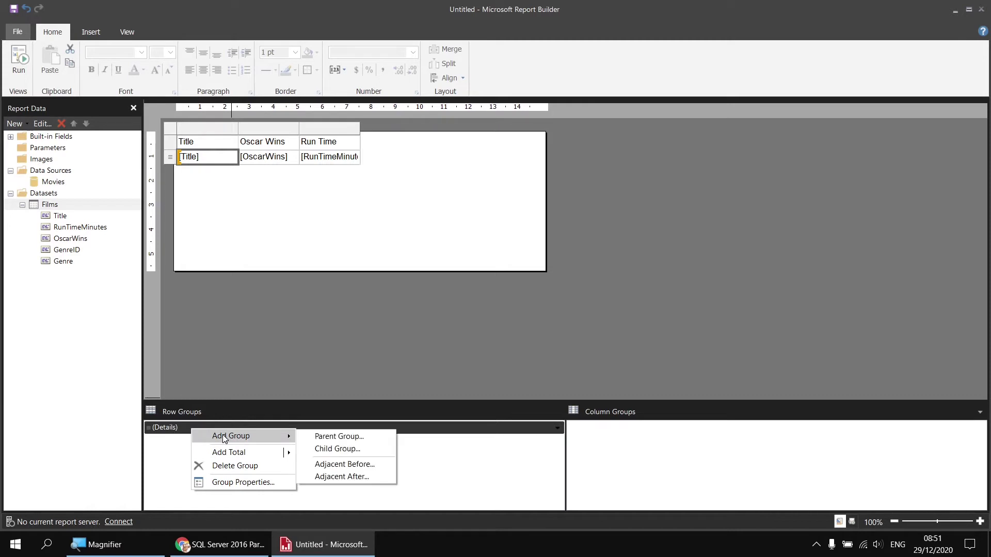
click(339, 437)
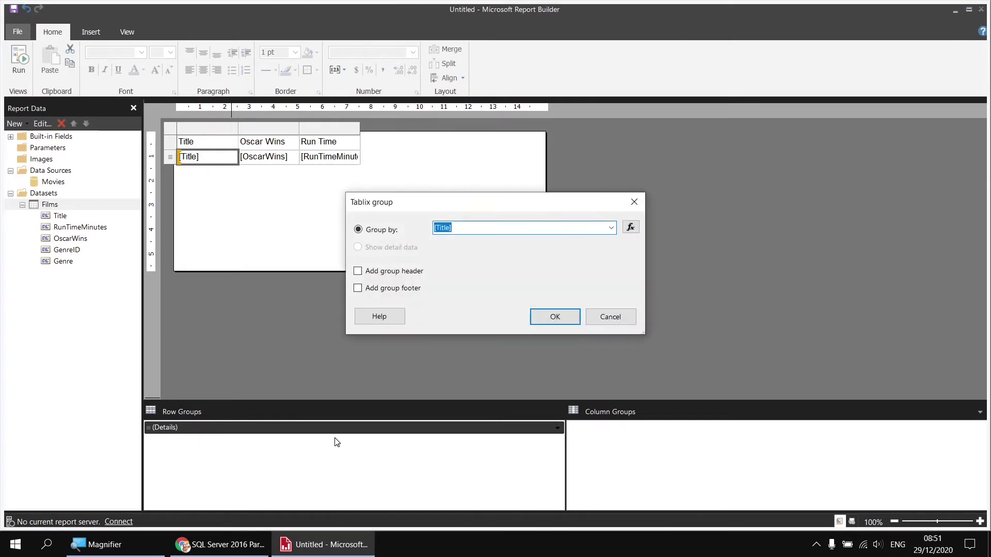
click(610, 229)
click(462, 280)
click(358, 272)
click(358, 289)
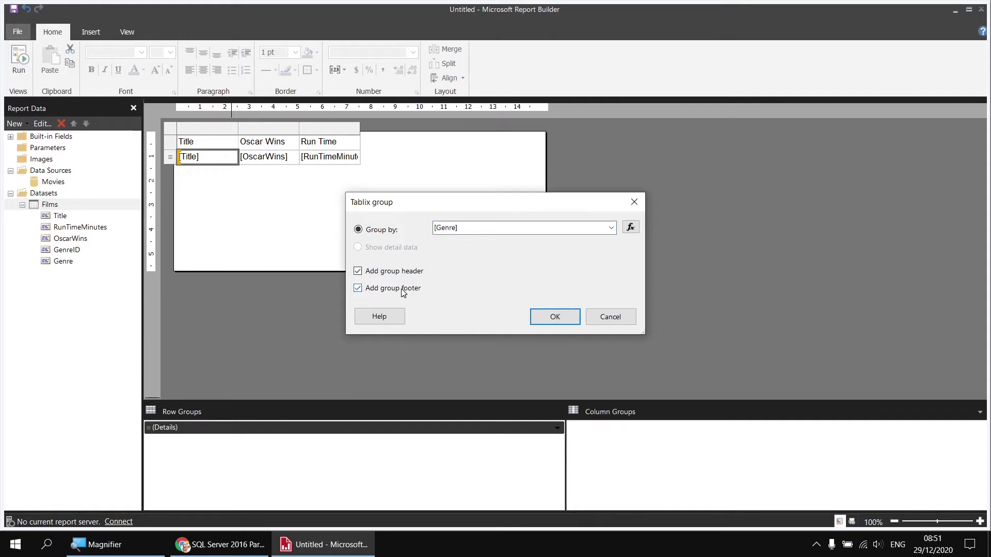
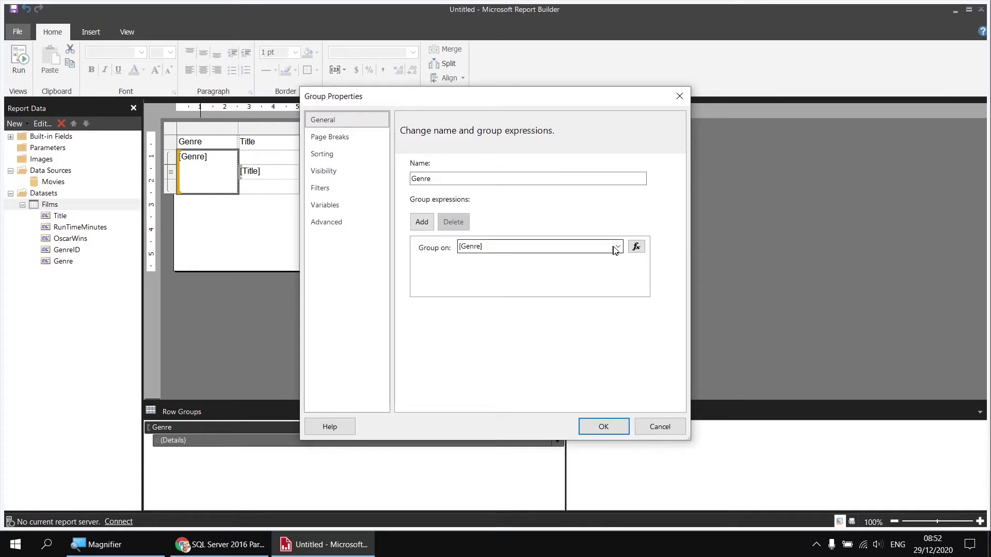
- Change the Genre group's expression to group on GenreID, check its sorting by Genre A to Z, and apply the properties
click(618, 246)
click(617, 247)
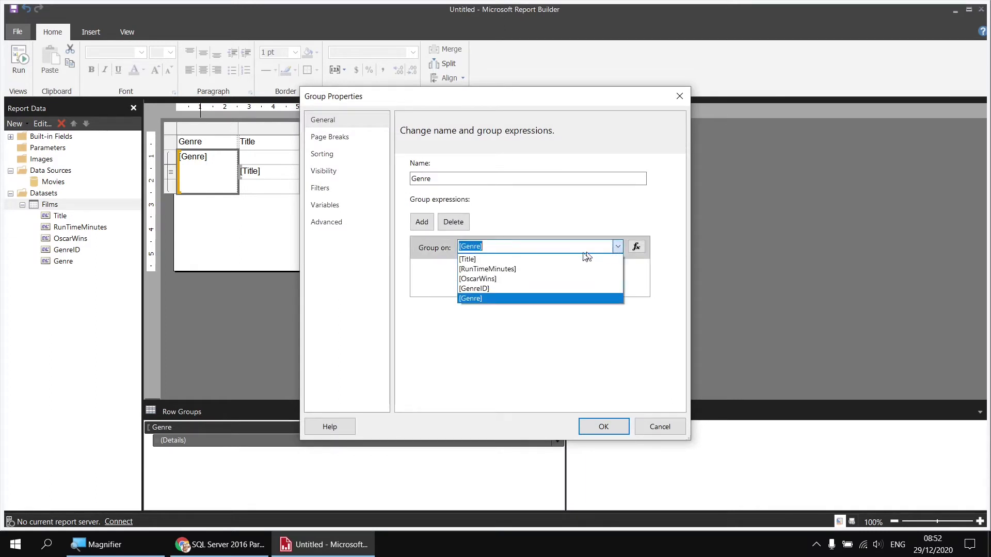
click(498, 288)
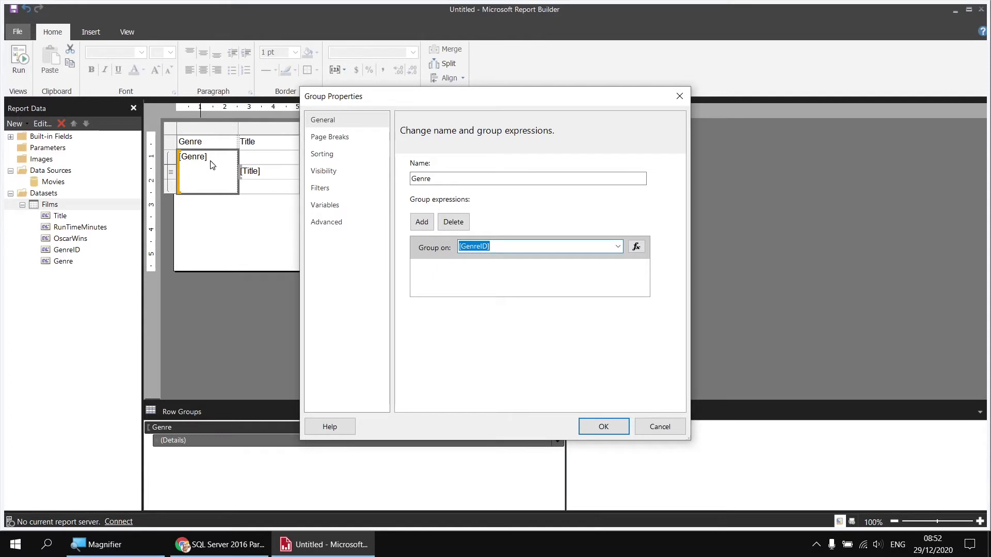
click(321, 154)
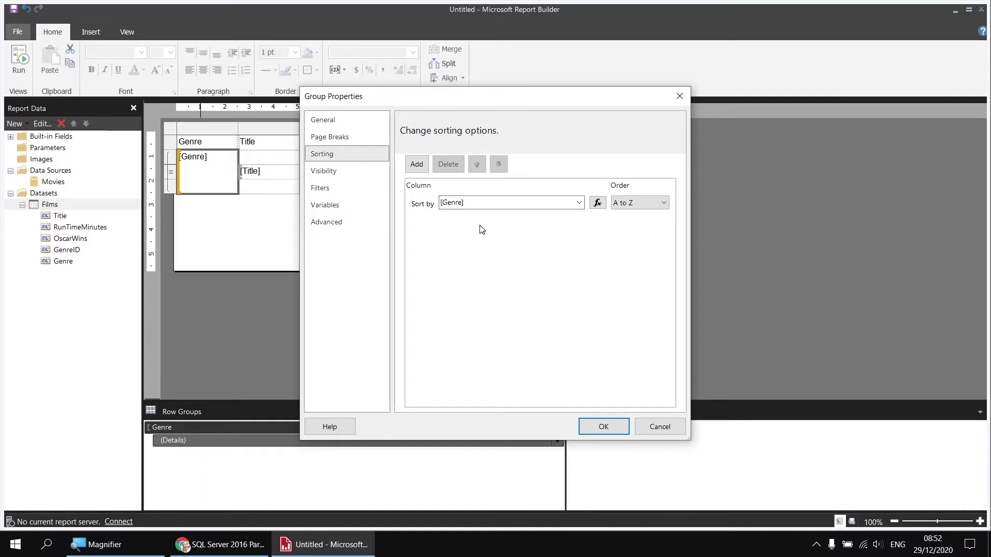
click(602, 428)
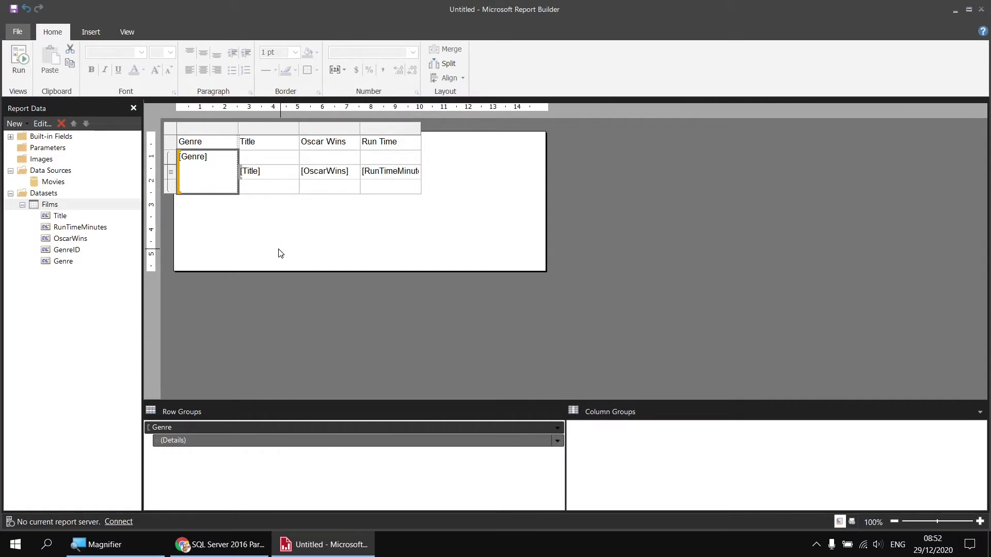
- Reset the font of all table cells to Arial by applying Arial Black first
drag(216, 153, 392, 191)
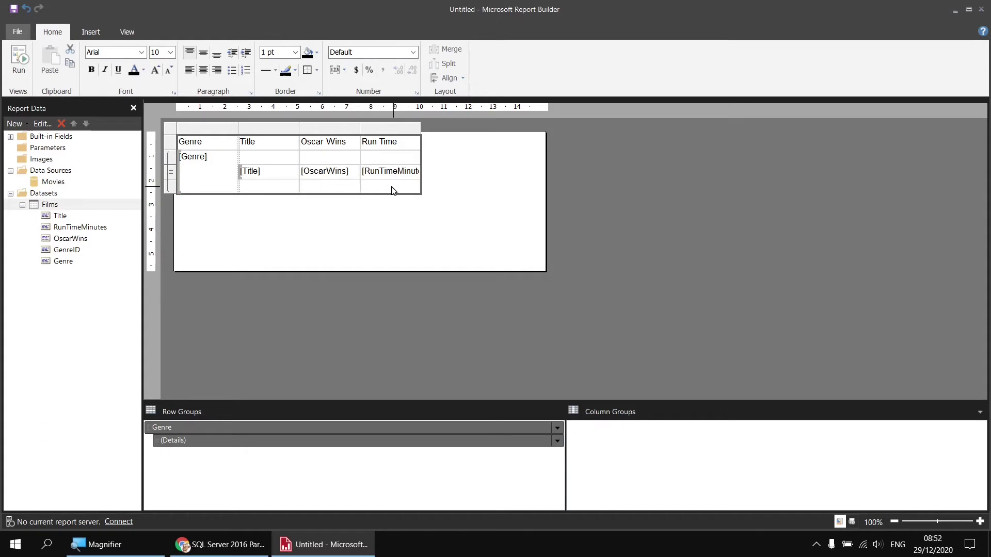
click(141, 53)
click(115, 73)
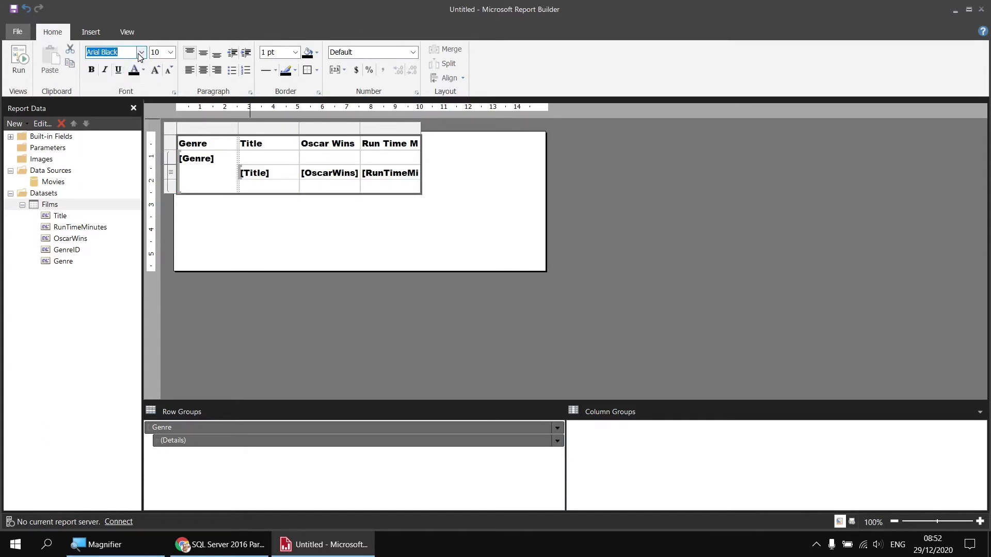
click(141, 52)
click(108, 82)
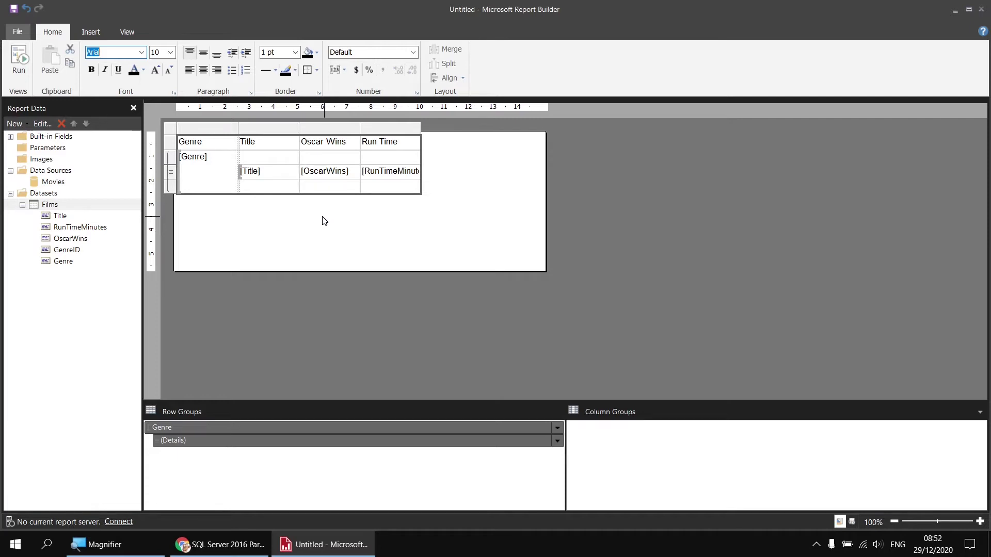
- Widen the Title column to about 9 cm and fill the table's header row with cornflower blue
drag(298, 127, 455, 129)
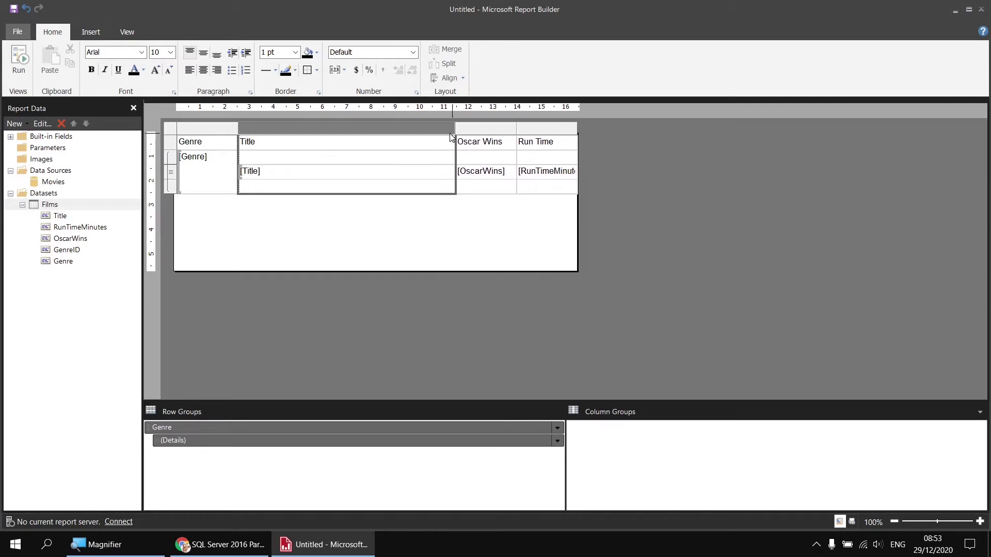
click(170, 142)
click(318, 54)
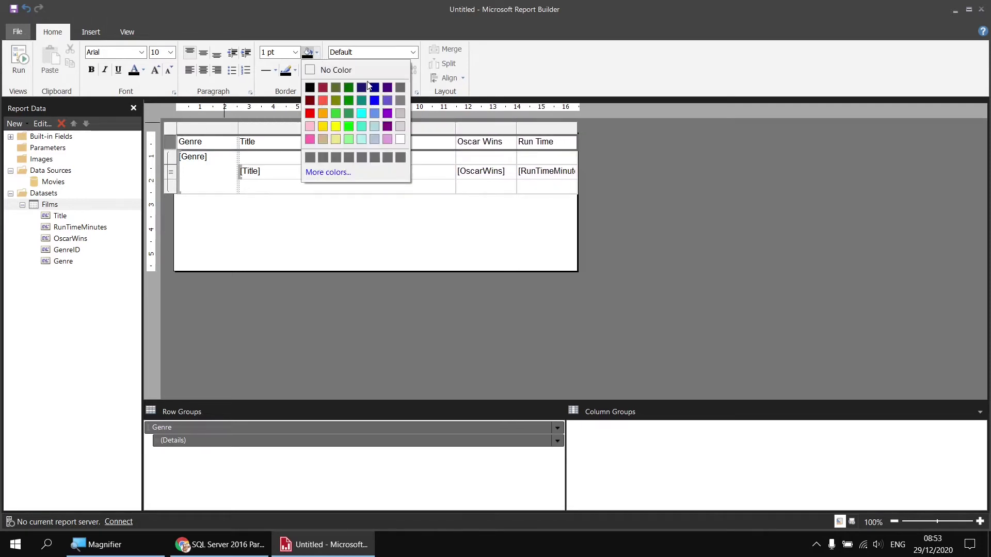
click(374, 112)
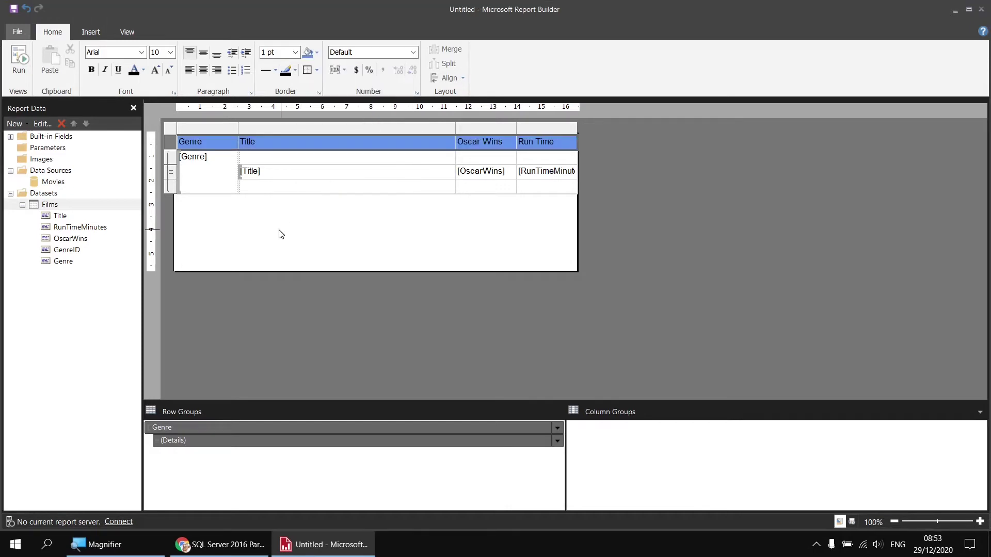
click(279, 233)
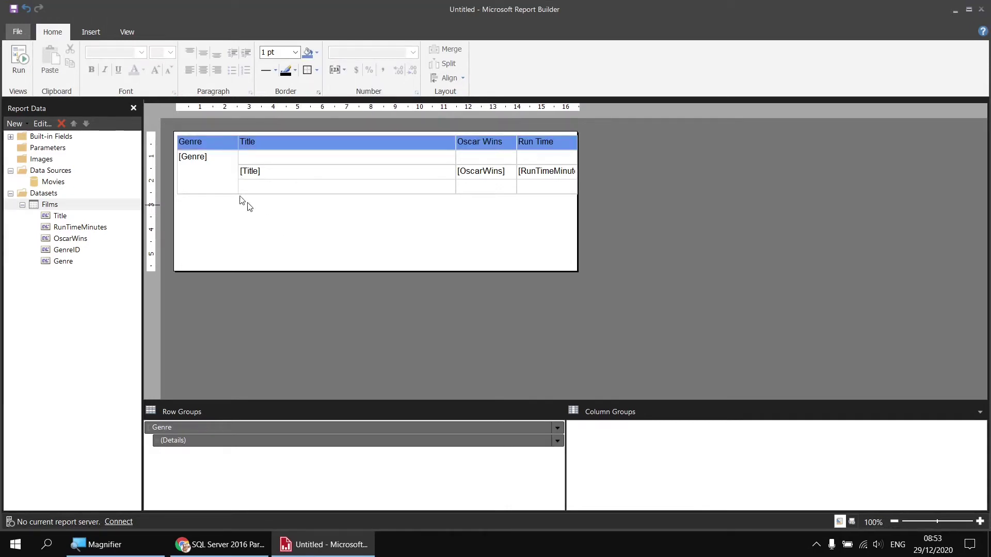
- Preview the report, return to the design, and examine the details row and the Genre group's footer and header rows
click(22, 67)
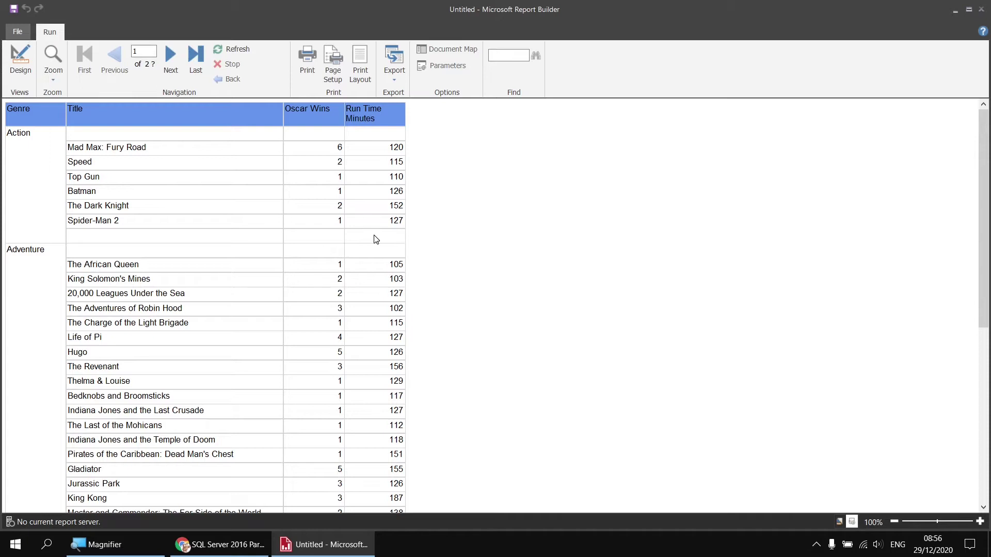
click(21, 62)
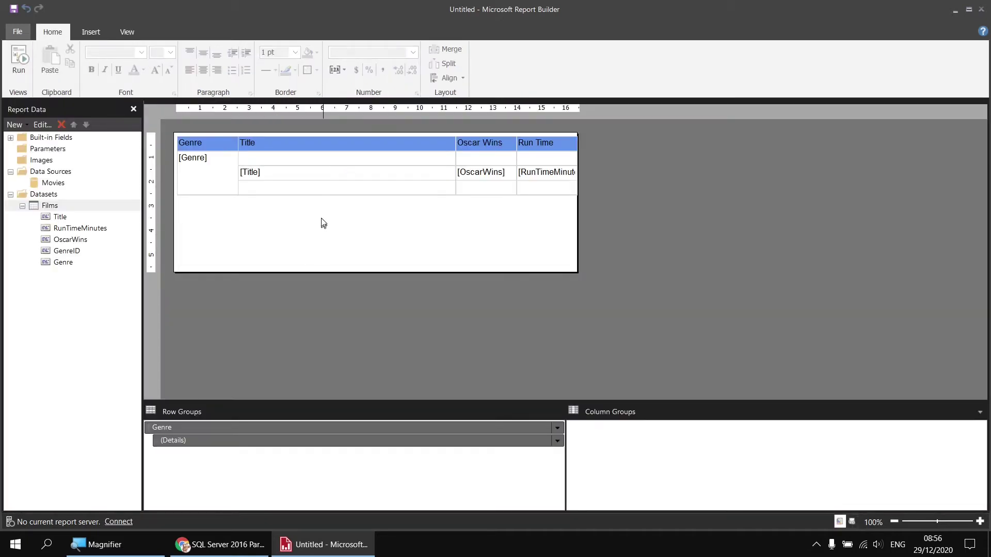
click(346, 176)
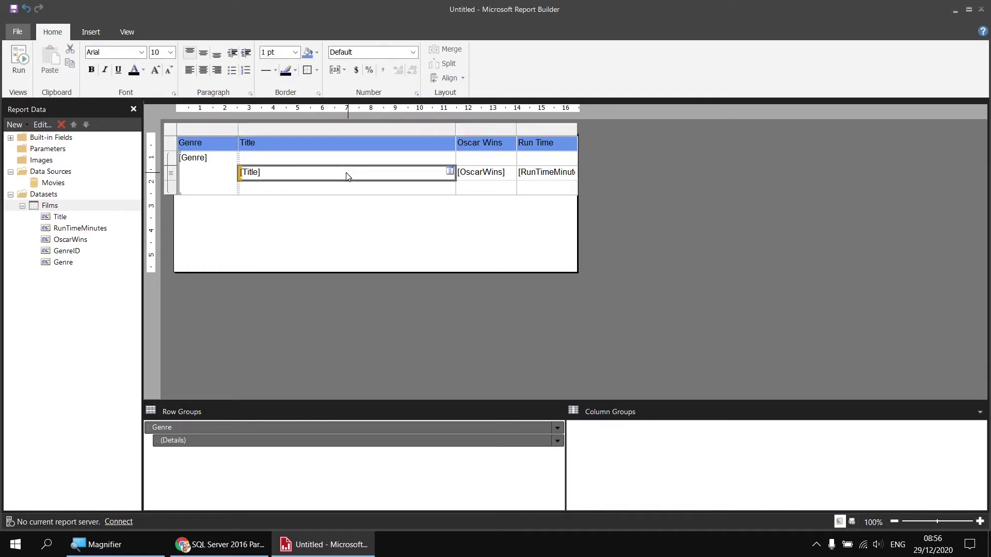
click(172, 176)
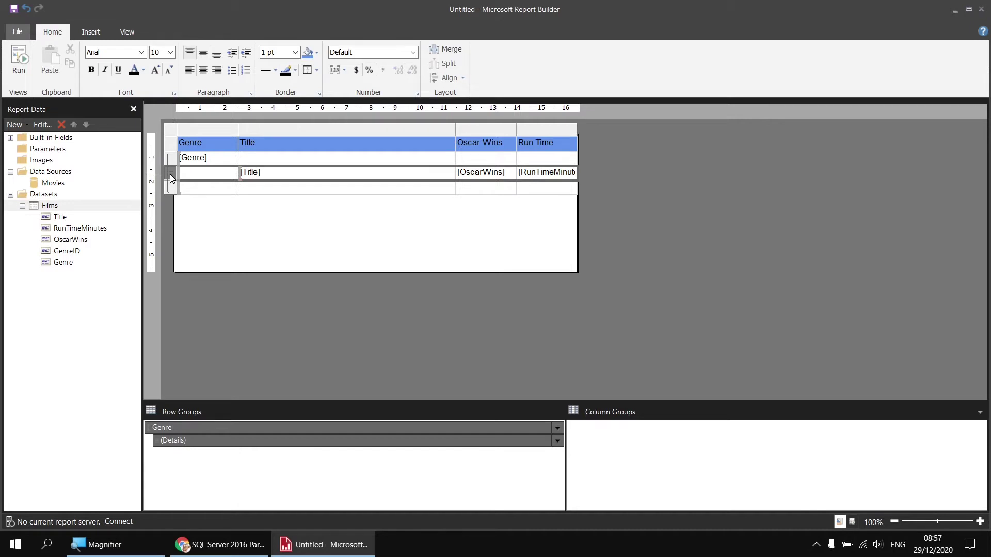
click(170, 186)
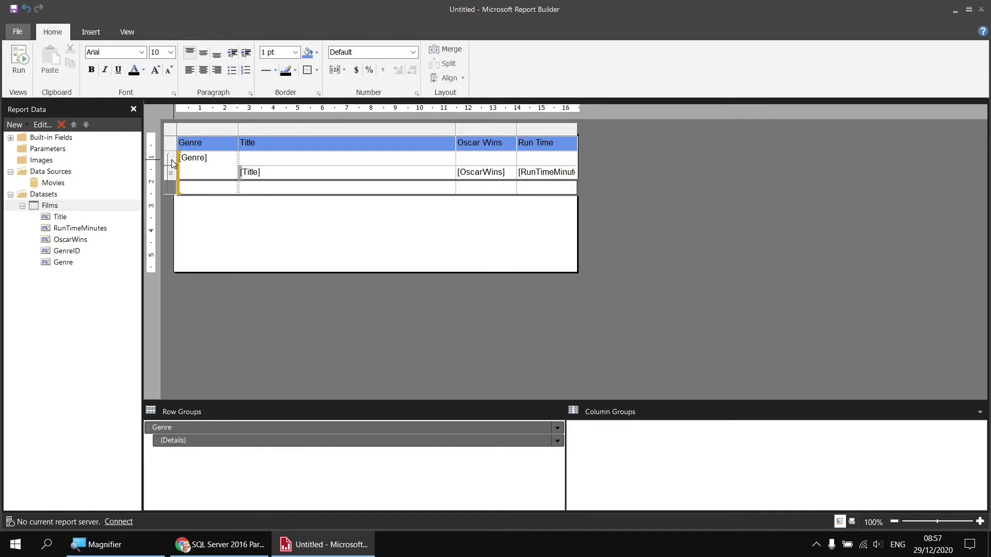
click(172, 161)
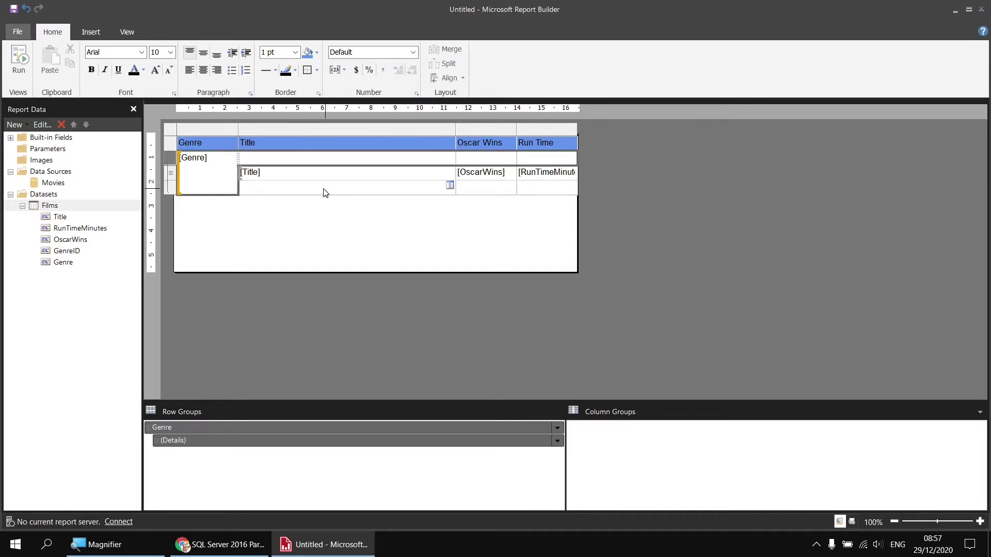
- Insert OscarWins into the Genre group footer under Oscar Wins and summarize it by Avg
click(484, 194)
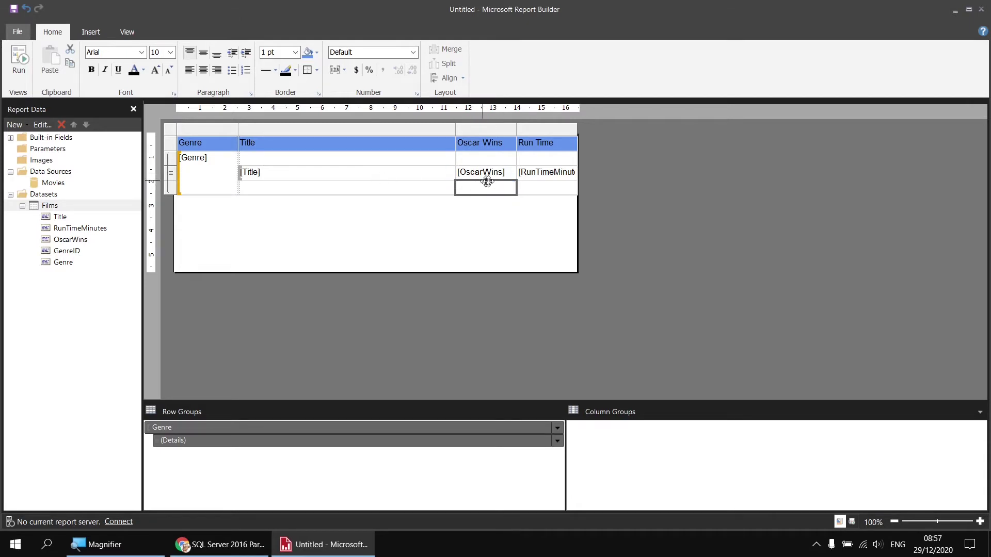
click(511, 187)
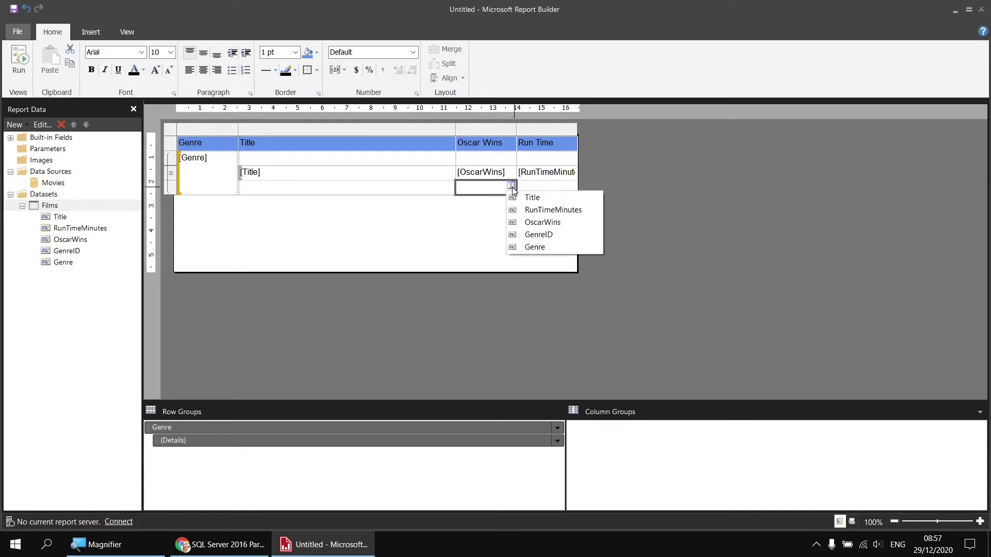
click(537, 227)
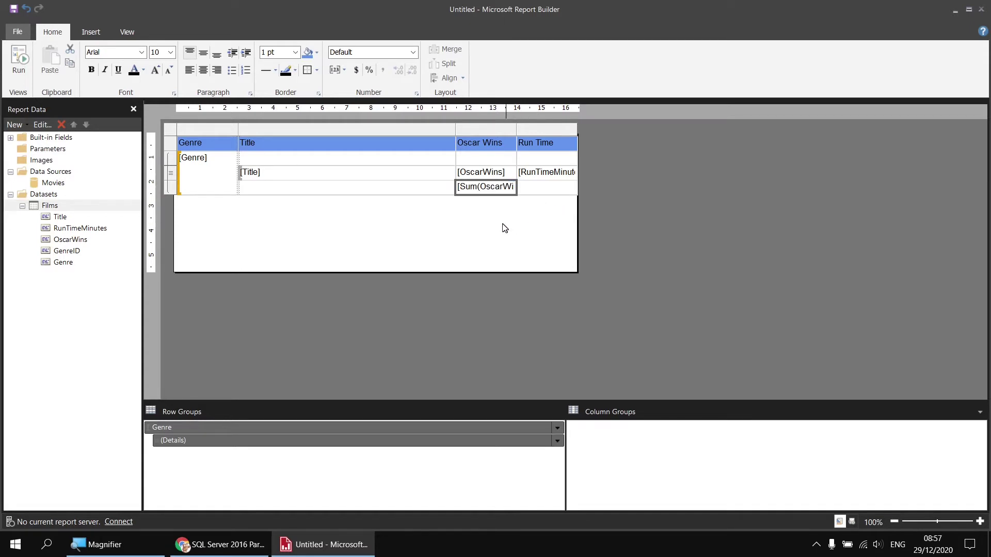
click(469, 187)
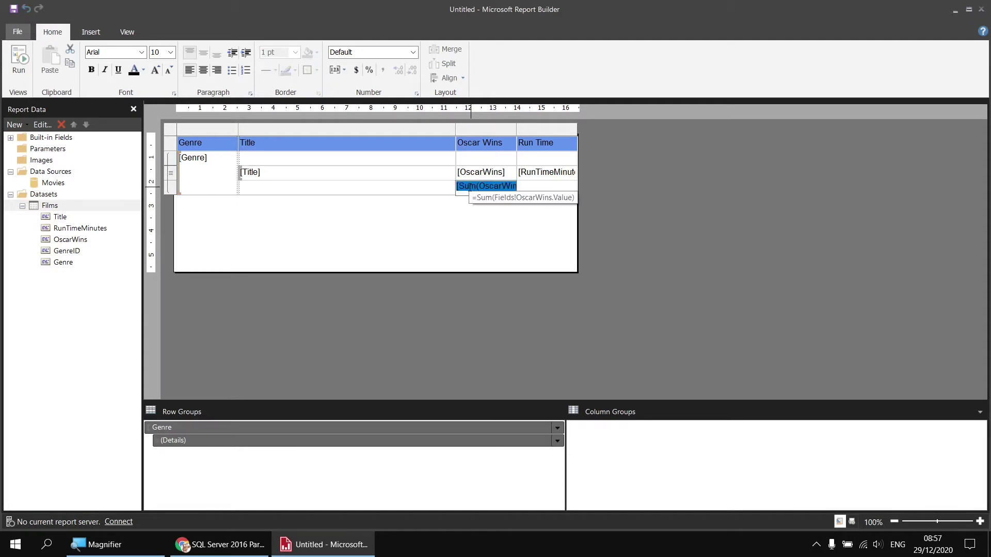
right_click(471, 188)
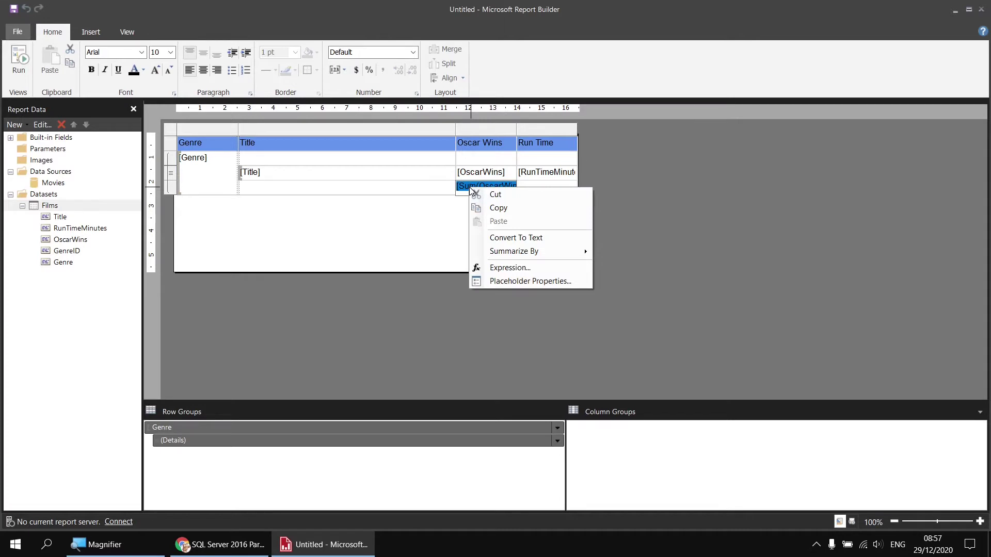
mouse_move(479, 252)
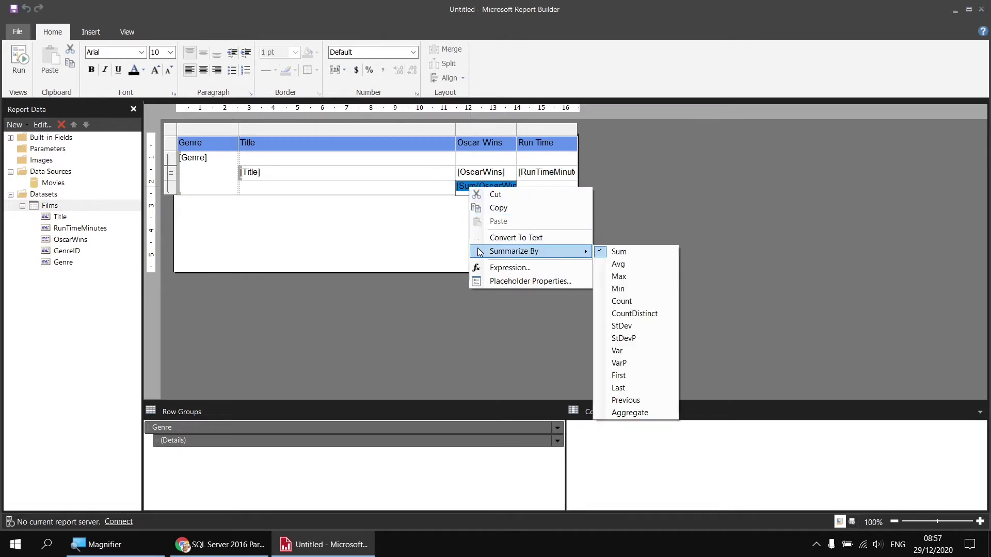
click(628, 265)
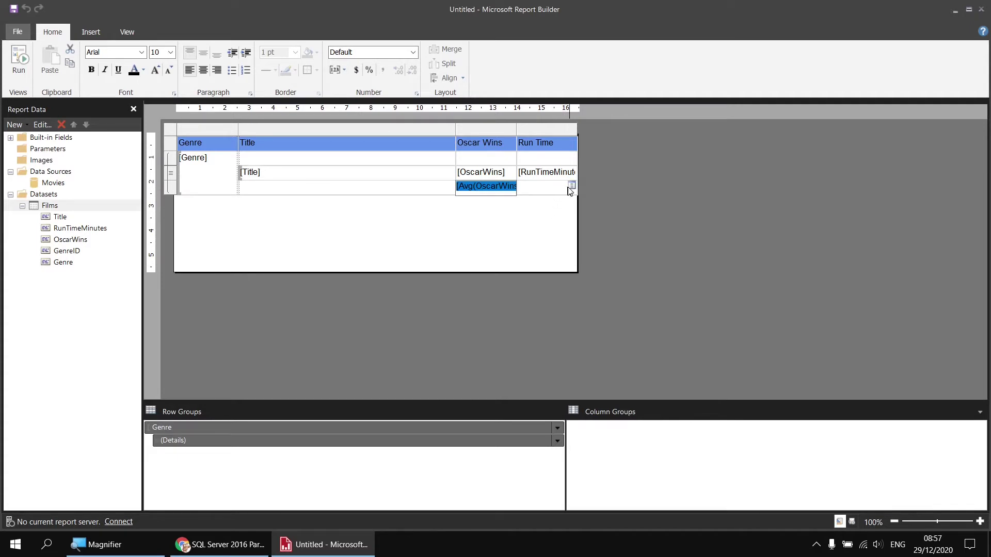
- Insert RunTimeMinutes into the Genre group footer under Run Time and change its expression to use the Avg function
click(572, 186)
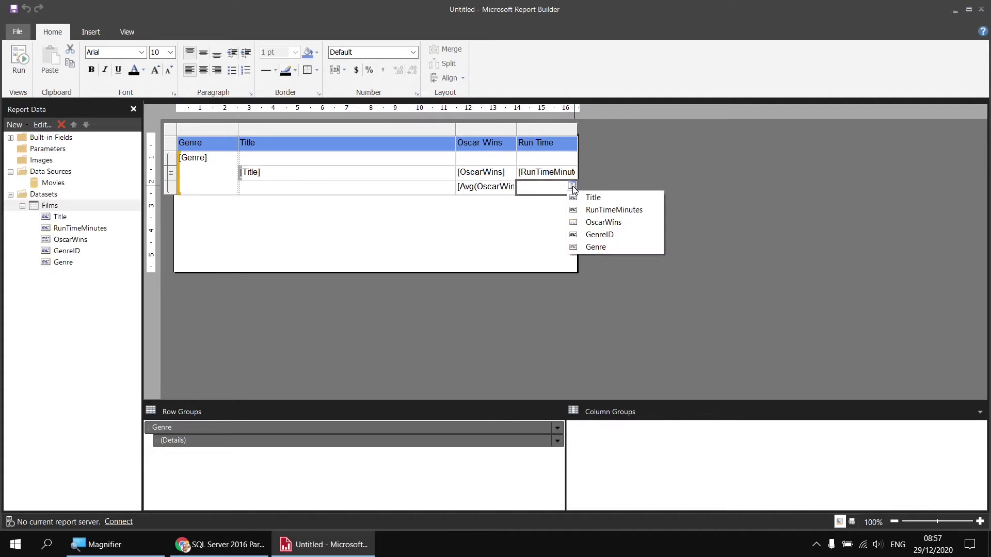
click(596, 210)
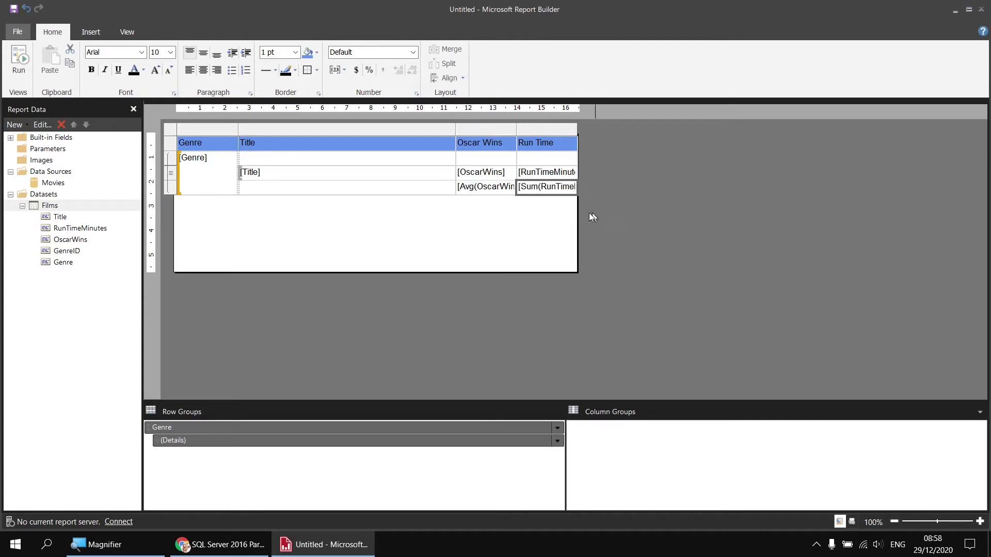
right_click(533, 189)
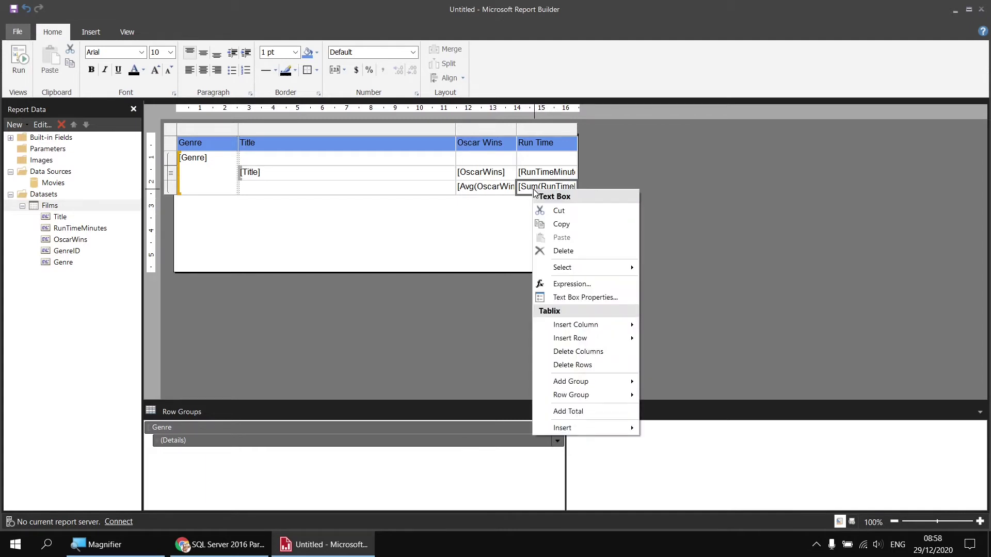
click(569, 285)
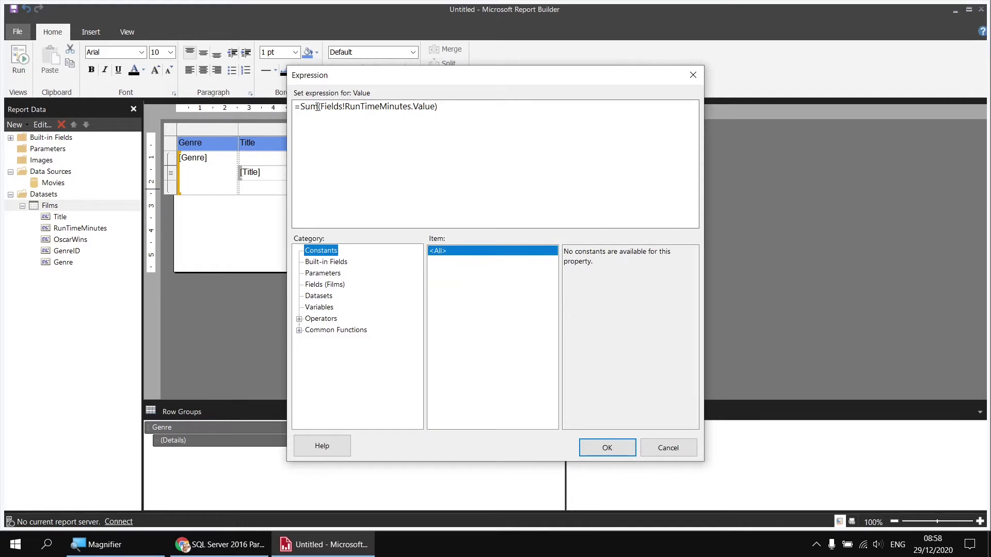
drag(317, 106, 302, 107)
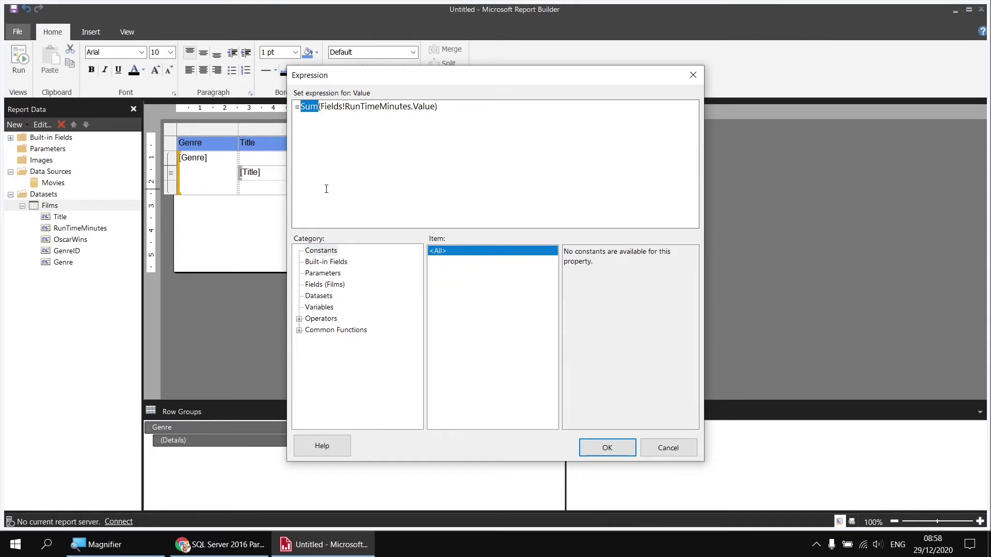
click(299, 331)
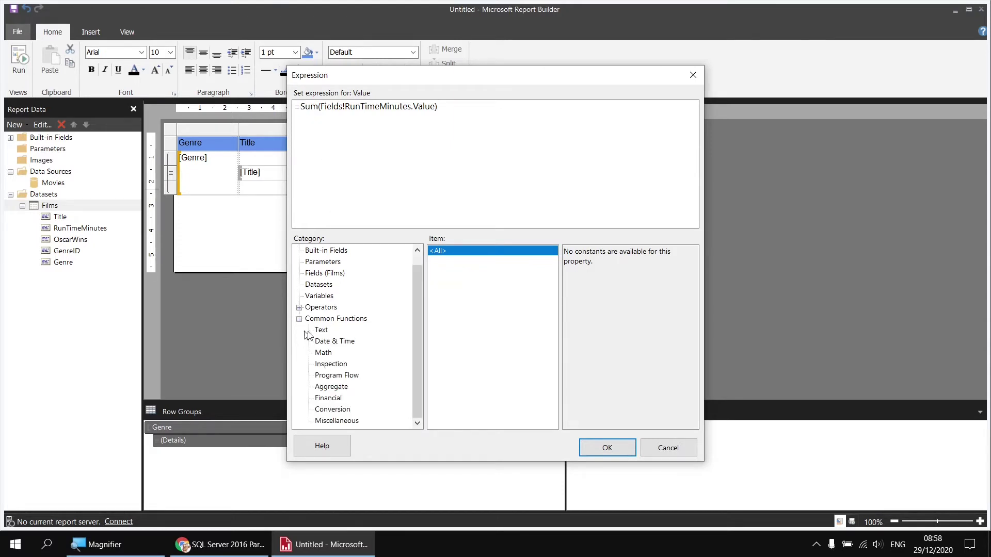
click(332, 387)
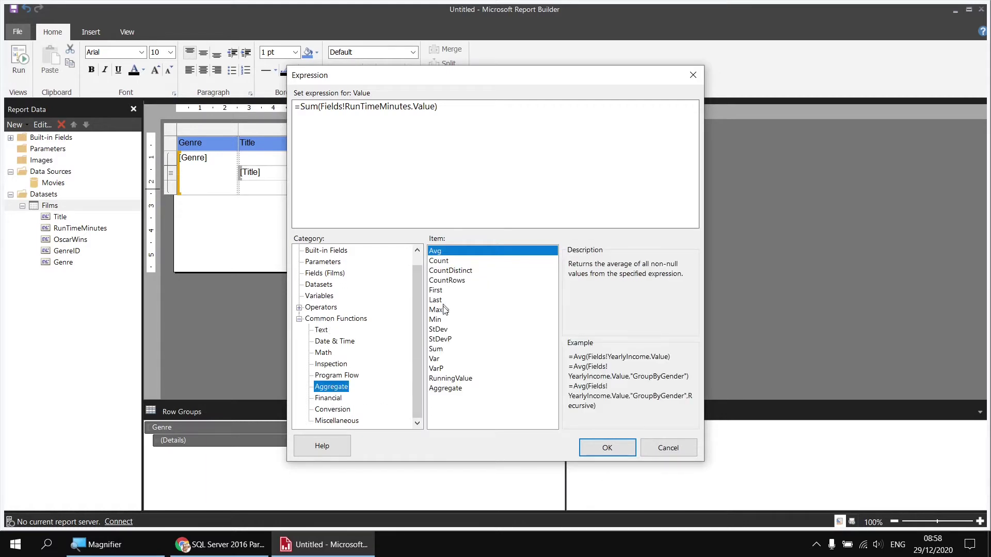
click(310, 106)
drag(301, 106, 317, 106)
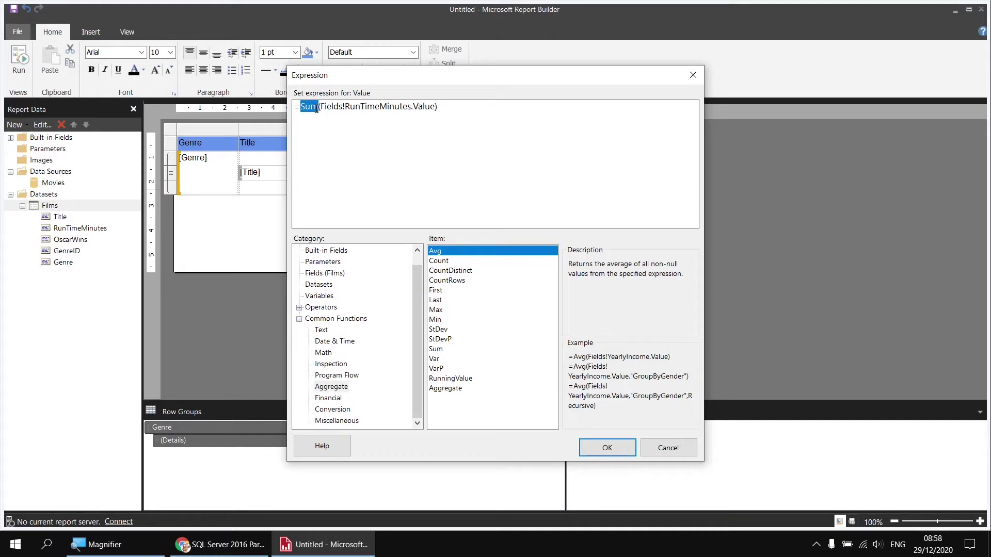
text(Avg)
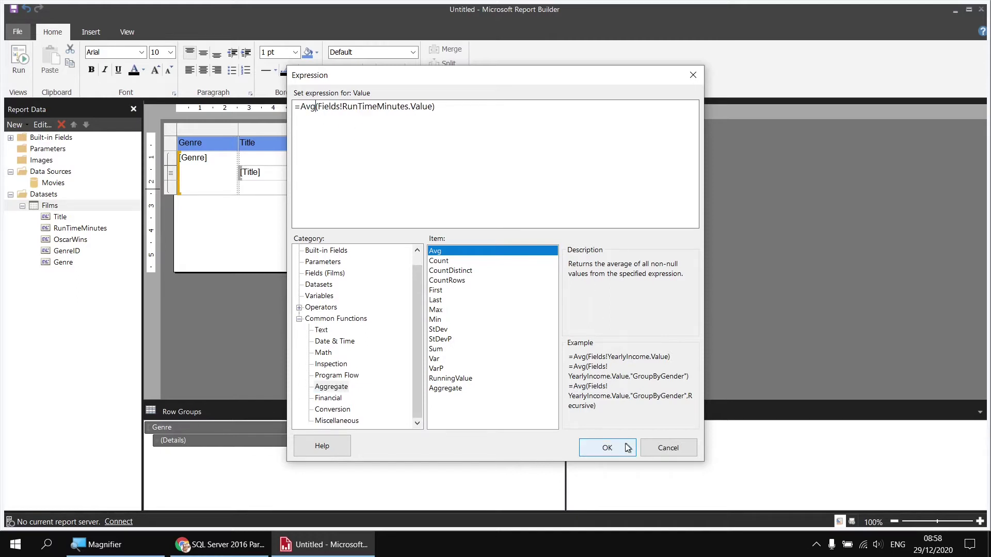
click(612, 449)
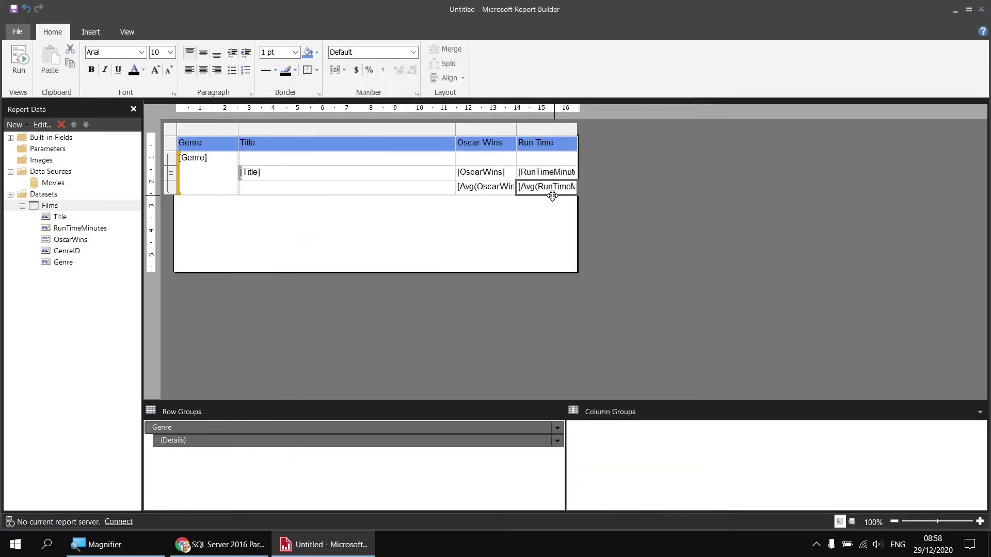
- Preview the report, return to the design and show the Properties pane
click(18, 59)
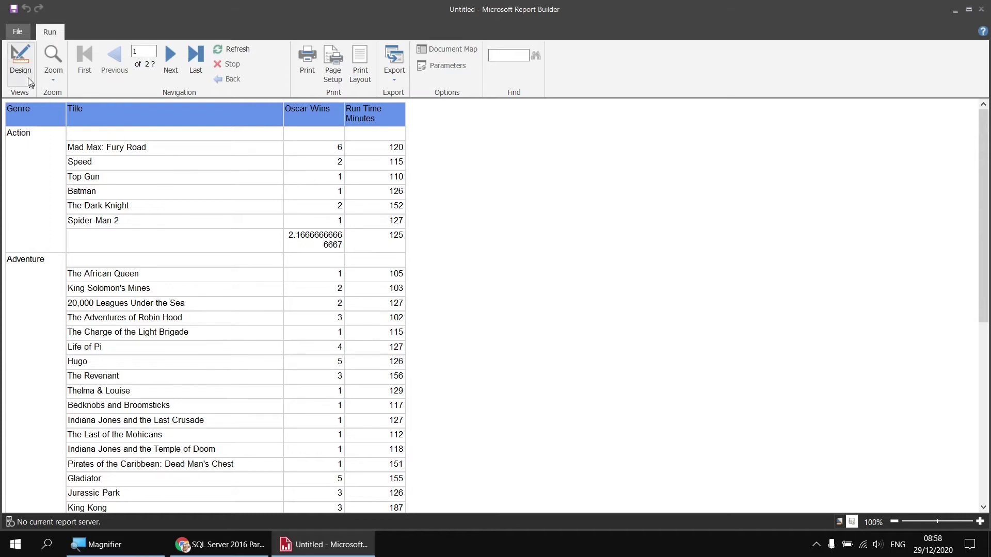
click(21, 61)
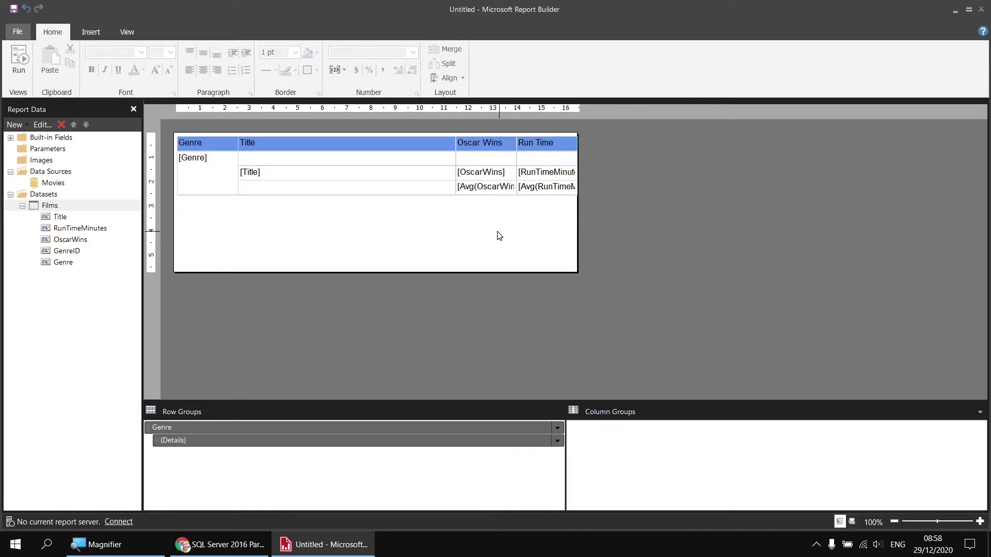
click(126, 36)
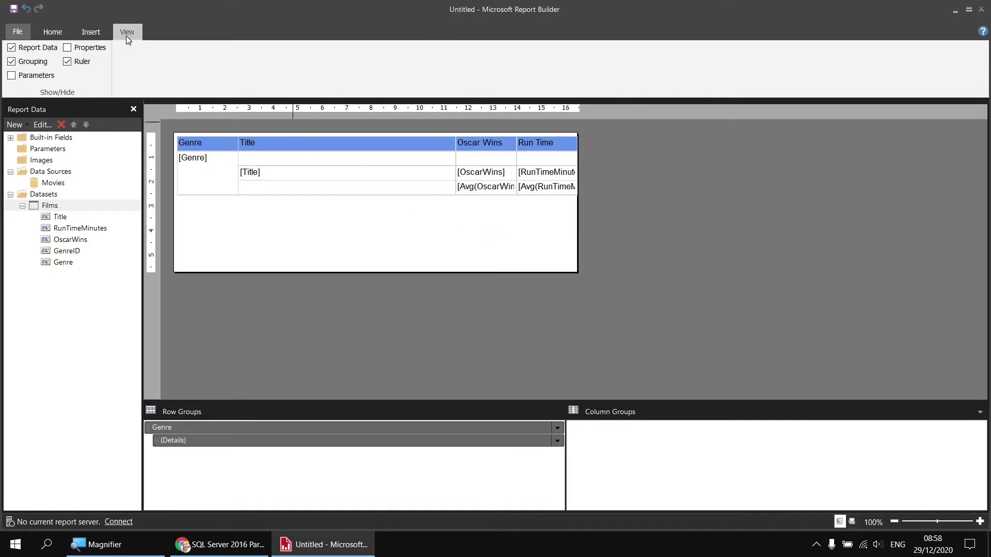
click(68, 48)
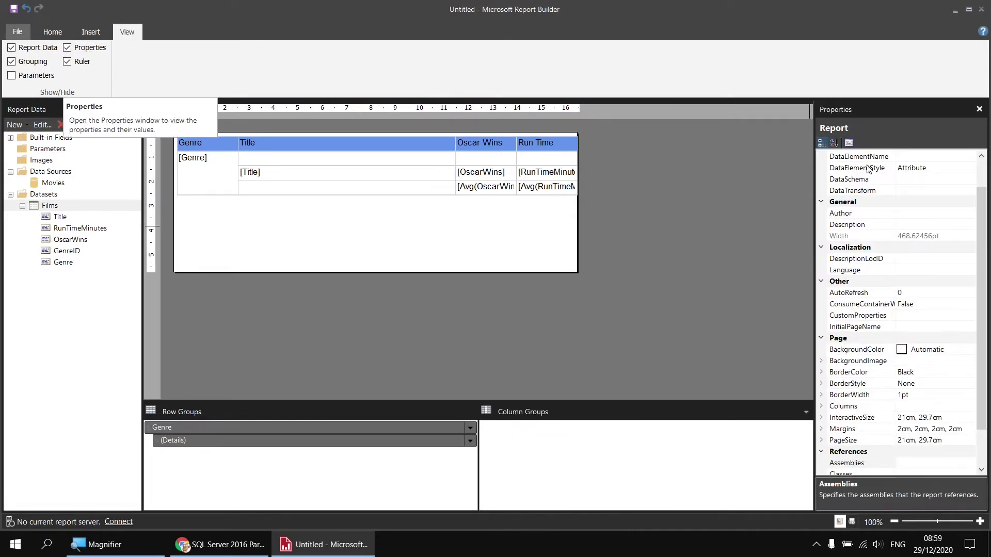
- Set the number format of both average cells in the Genre group footer to 0.00
click(493, 190)
ctrl+click(543, 192)
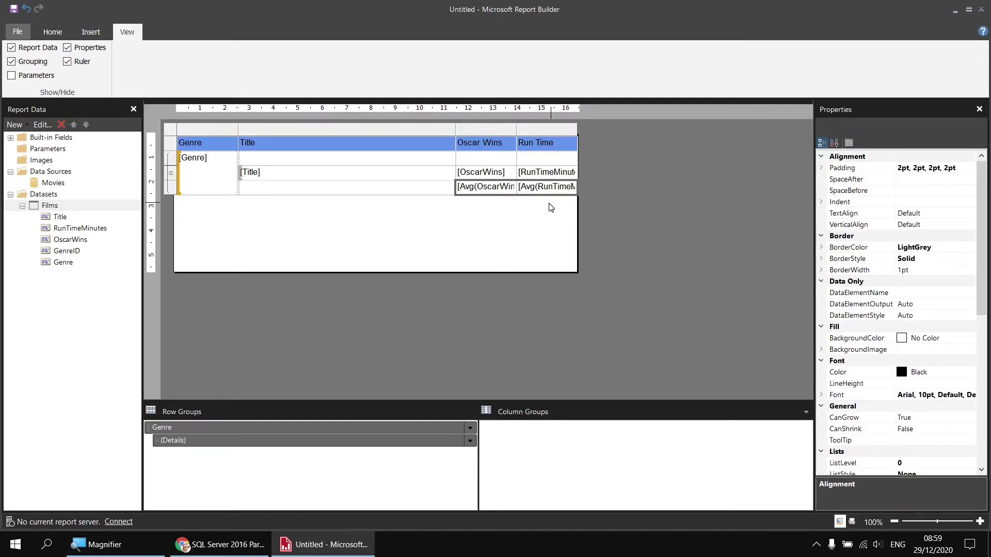
drag(983, 230, 962, 345)
click(860, 326)
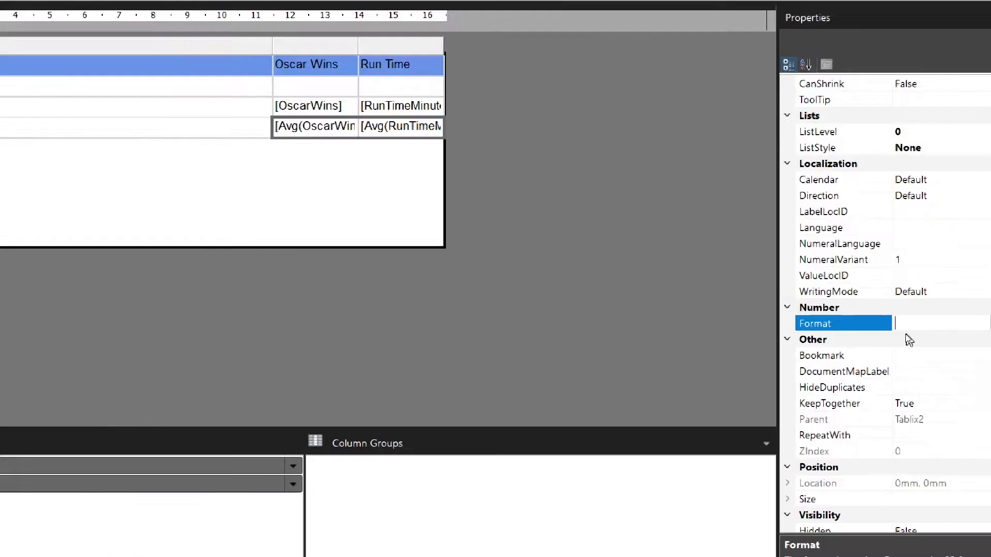
text(0.00)
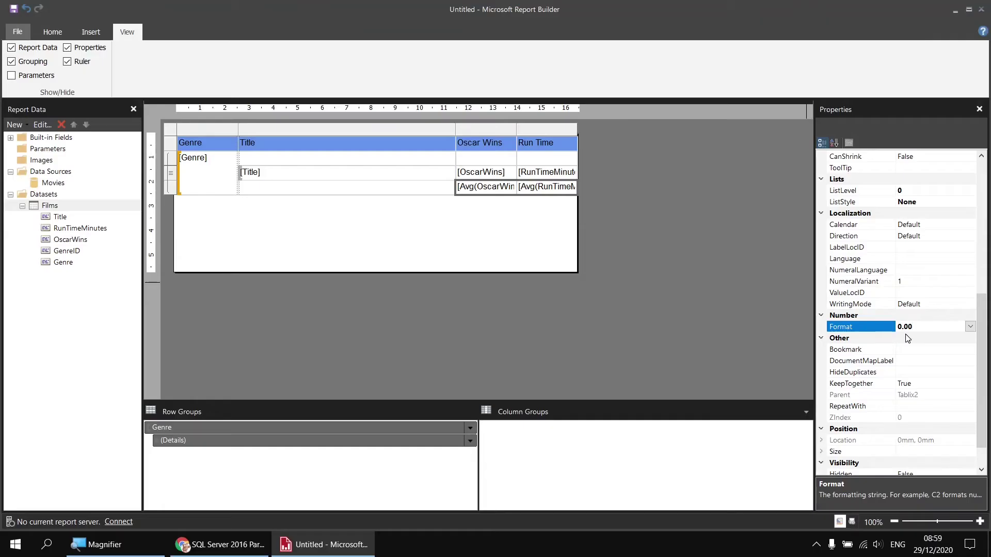
- Label the Genre group footer under Title with the text "Average for [Genre]"
click(302, 190)
text(Average)
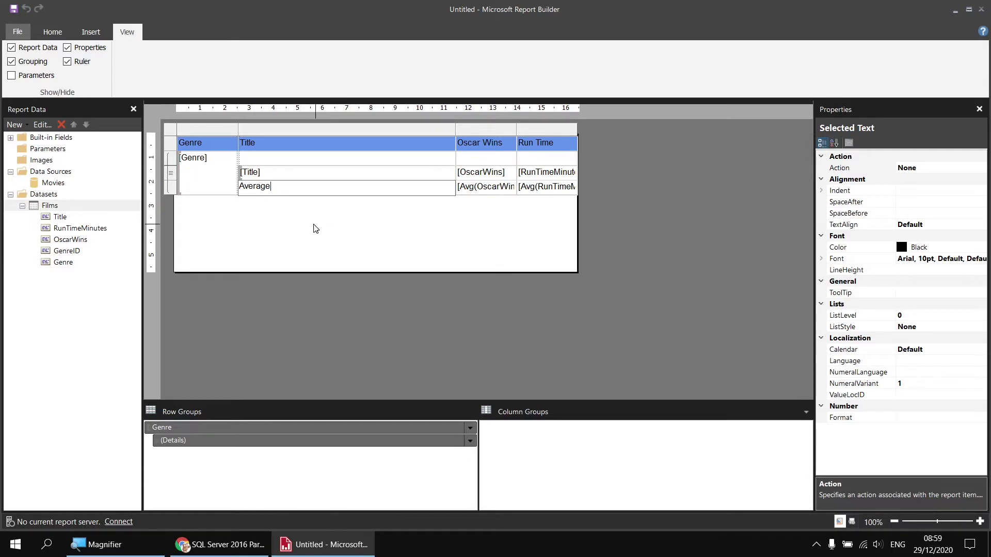
text(for [Genre])
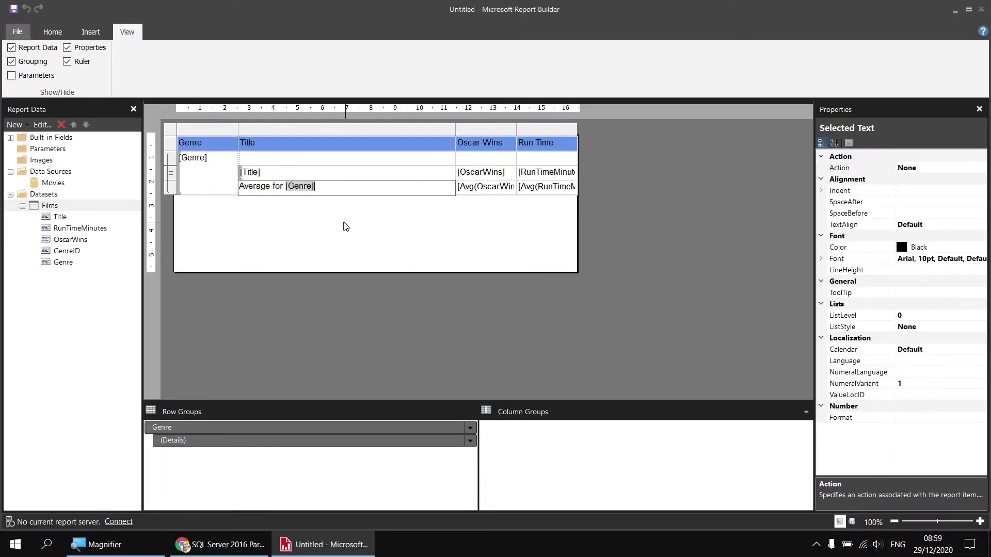
click(407, 236)
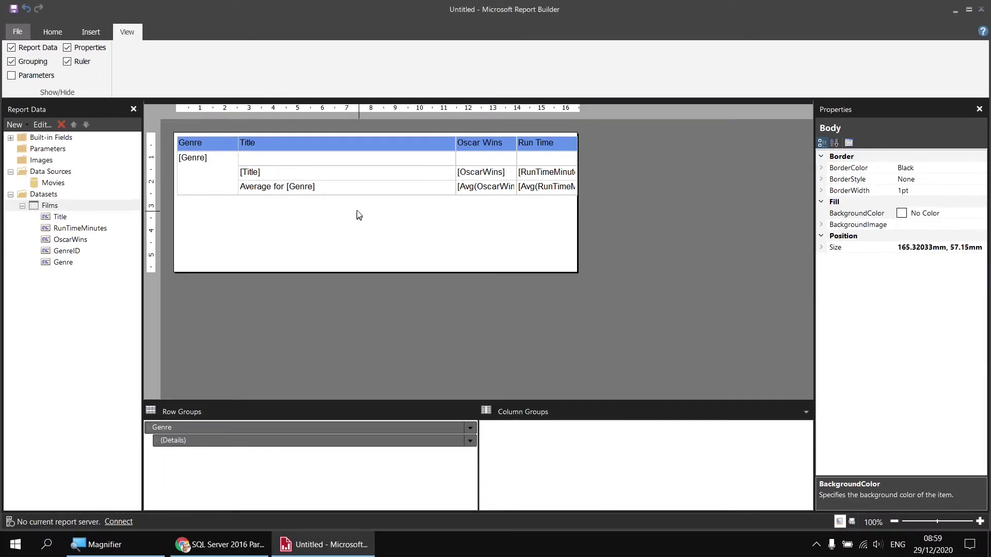
- Fill the footer's "Average for [Genre]" cell with cornflower blue
click(451, 185)
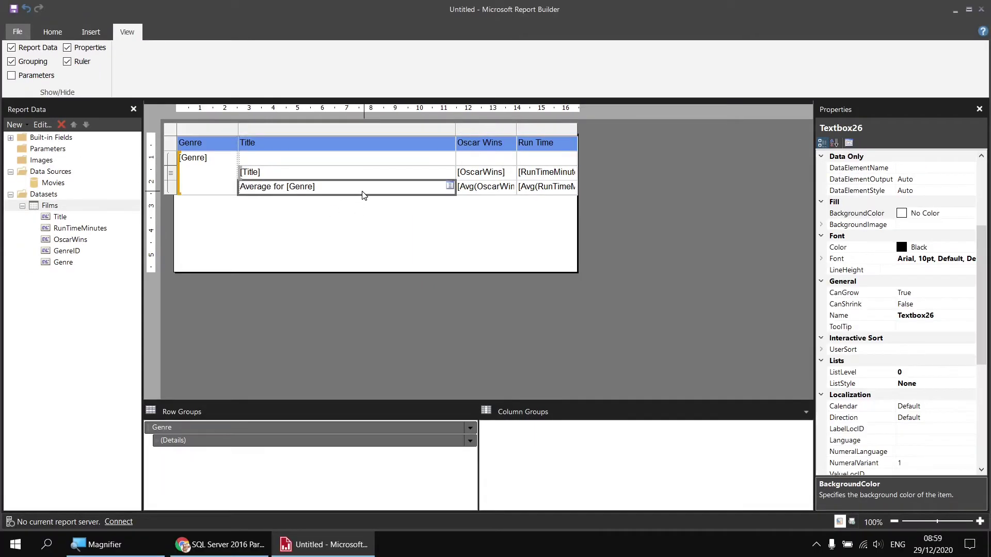
click(52, 32)
click(307, 52)
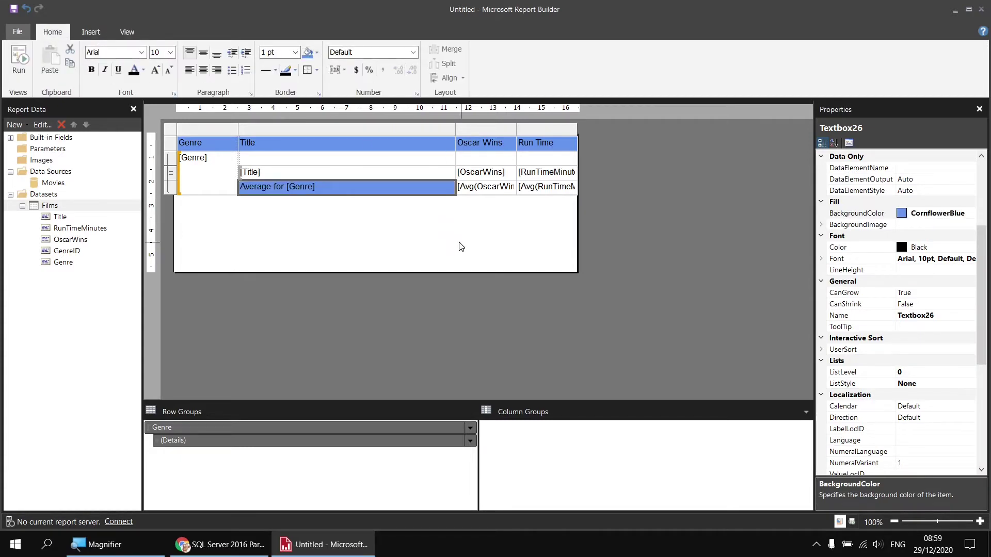
- Preview the report, examine the average rows beneath the Action, Adventure and Animation groups, and return to the design
click(19, 66)
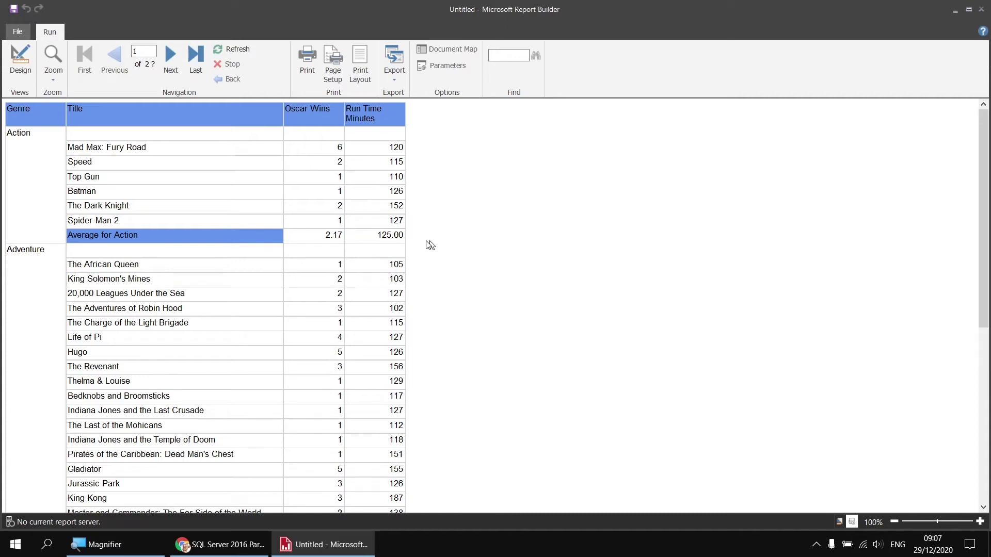
scroll(457, 255, down, 3)
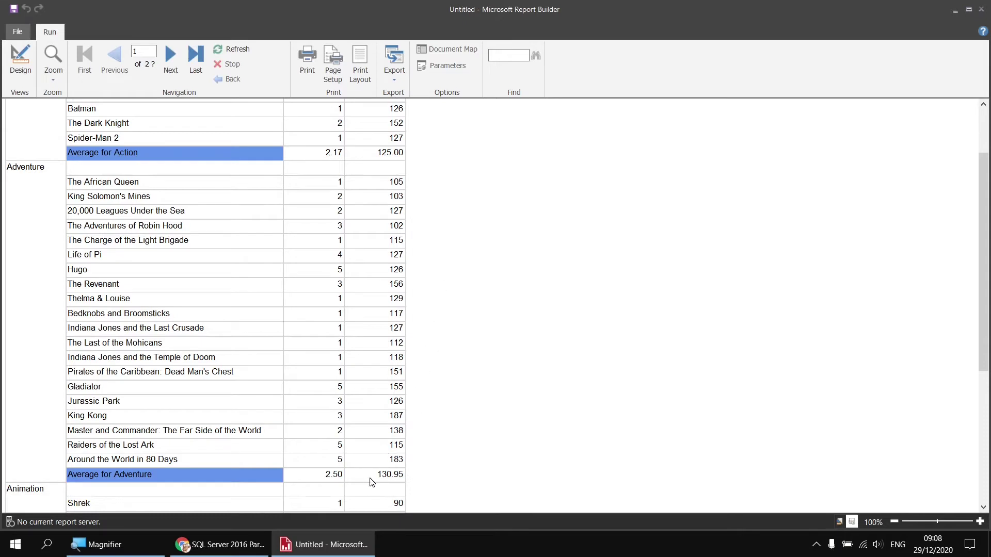
scroll(432, 478, down, 1)
scroll(436, 479, down, 4)
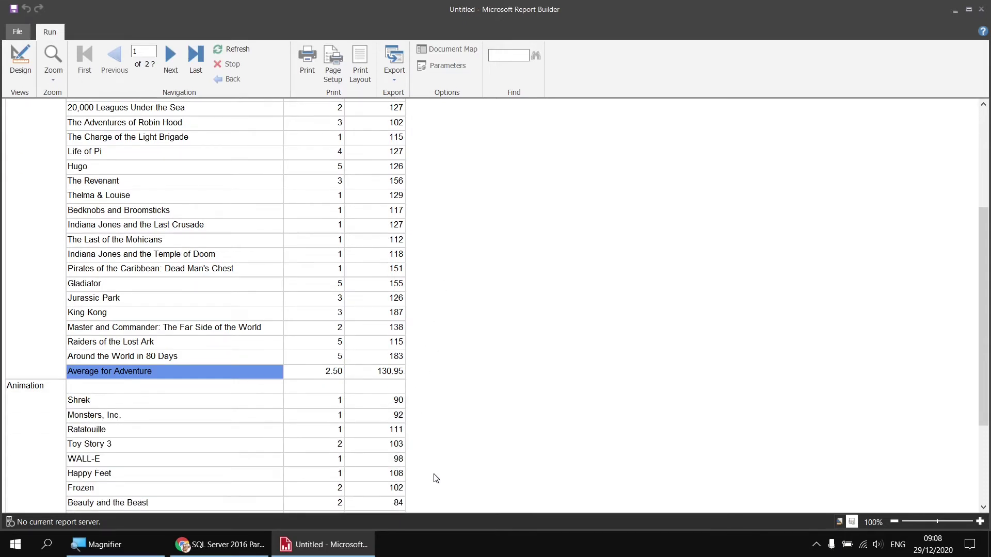
scroll(427, 476, down, 2)
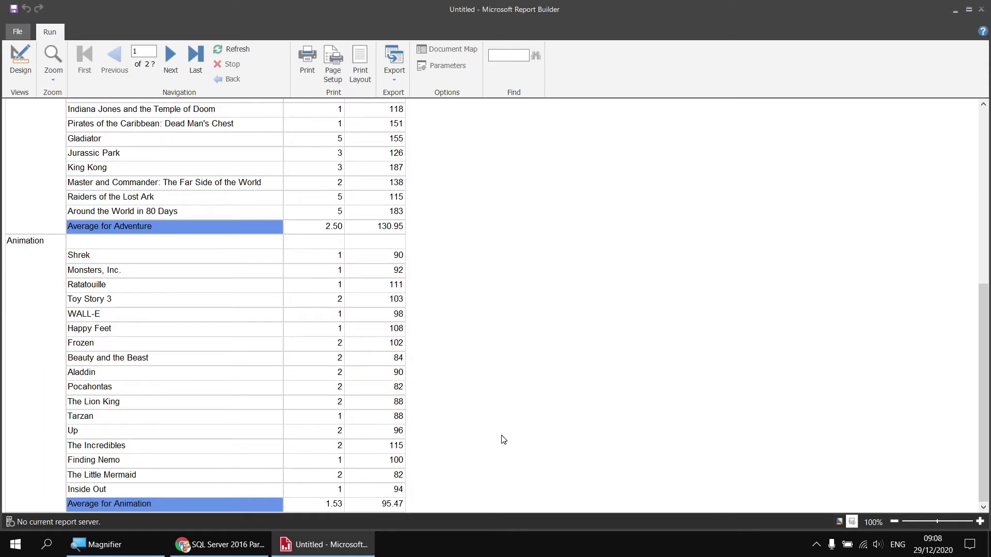
scroll(496, 282, up, 9)
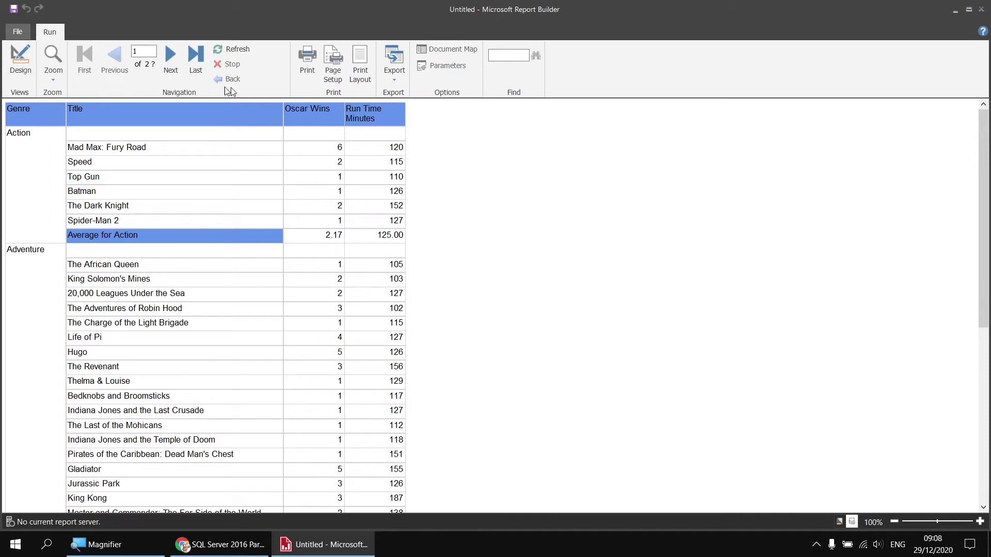
click(29, 70)
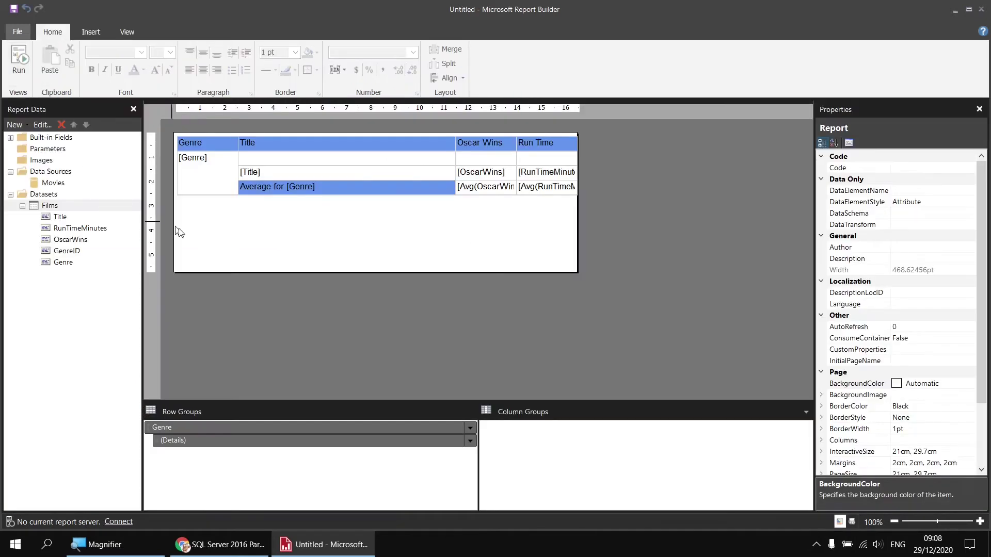
- Insert a table row outside the Genre group, below its footer row
click(209, 191)
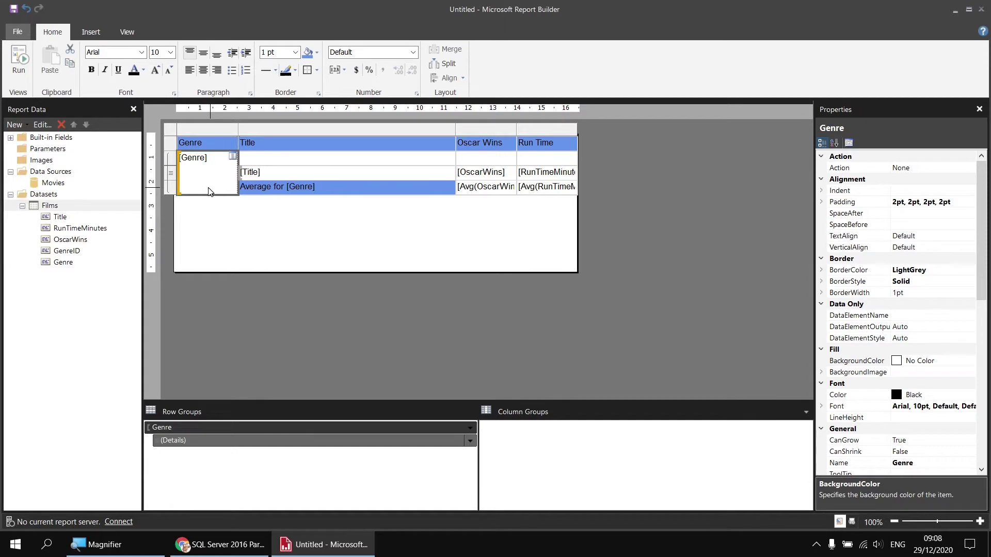
right_click(171, 192)
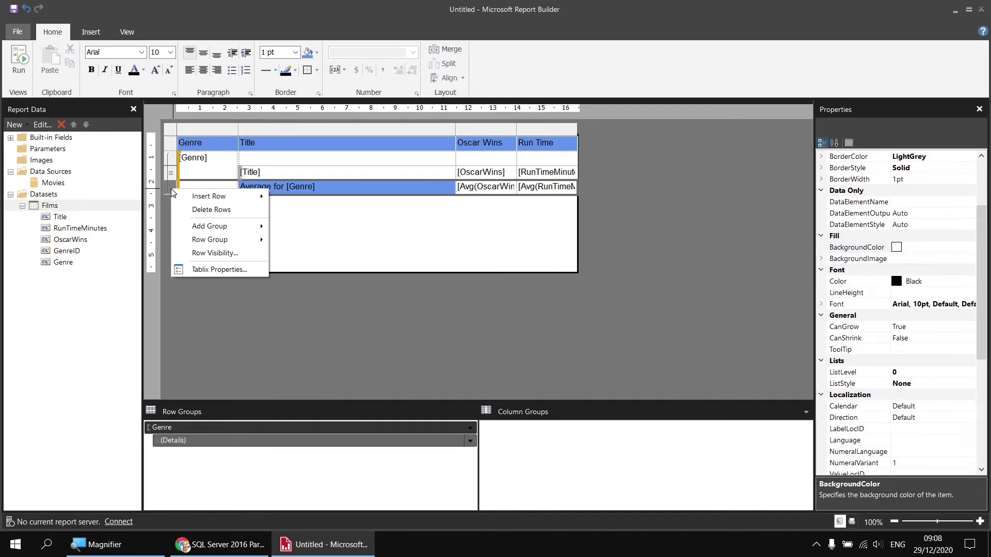
mouse_move(217, 196)
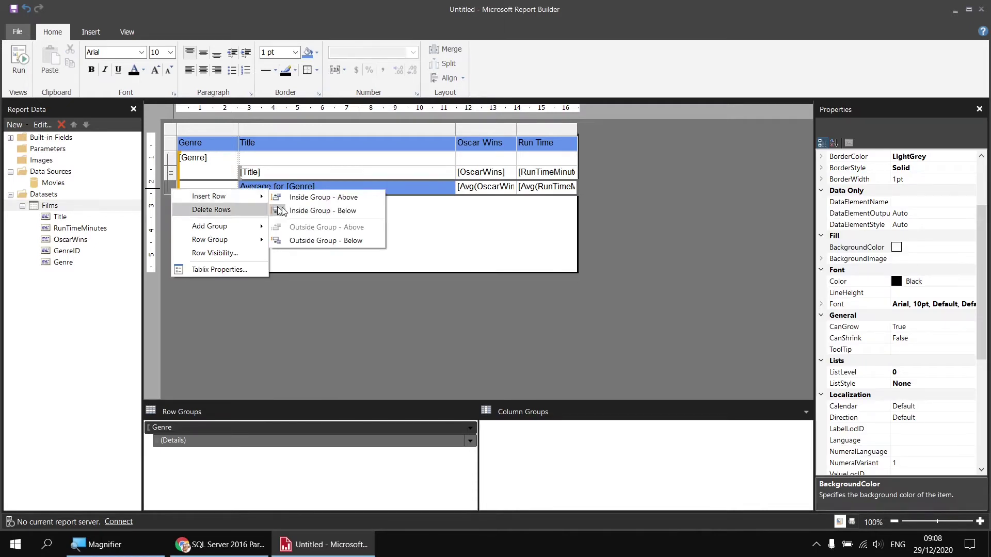
click(325, 241)
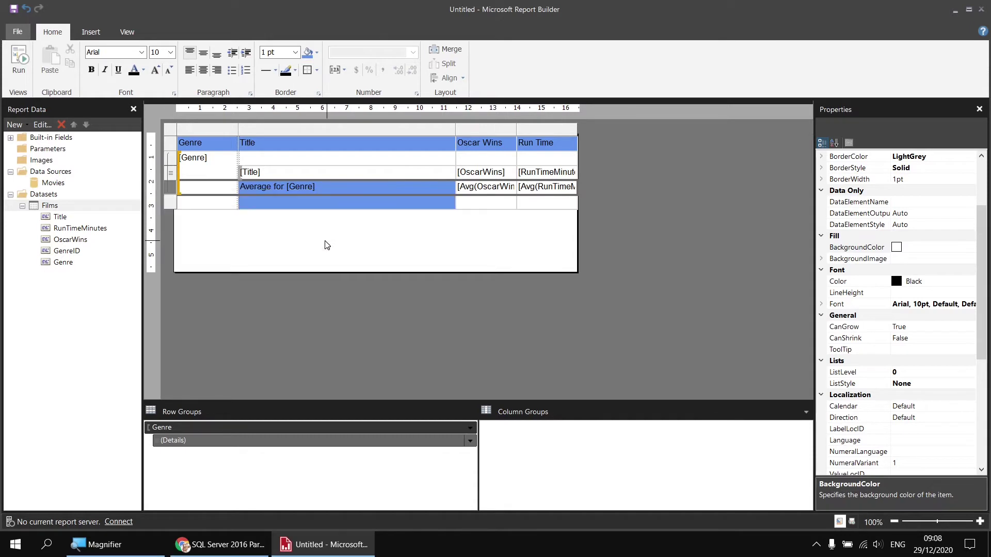
- Label the outer row below the Genre footer, under Title, with the text "Average for All Films"
click(209, 207)
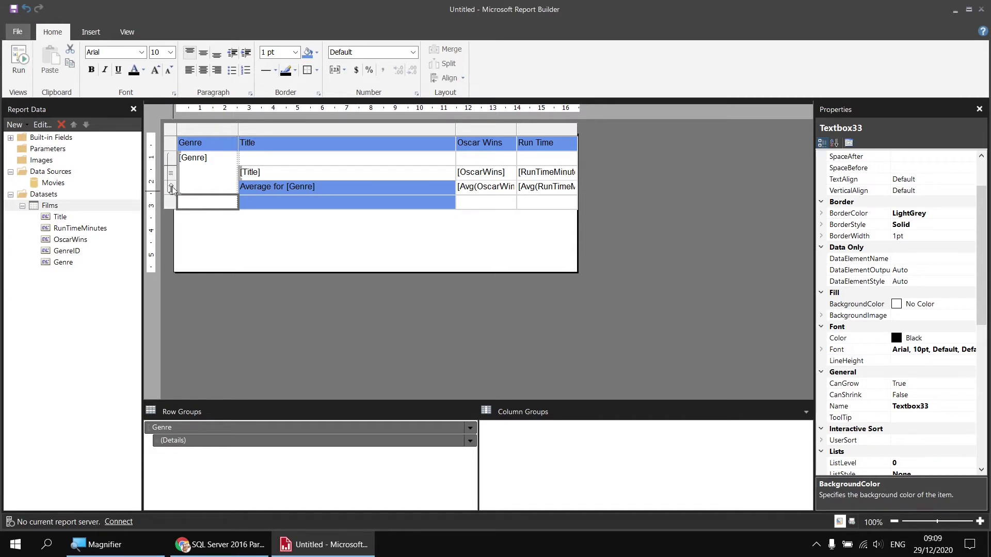
click(292, 208)
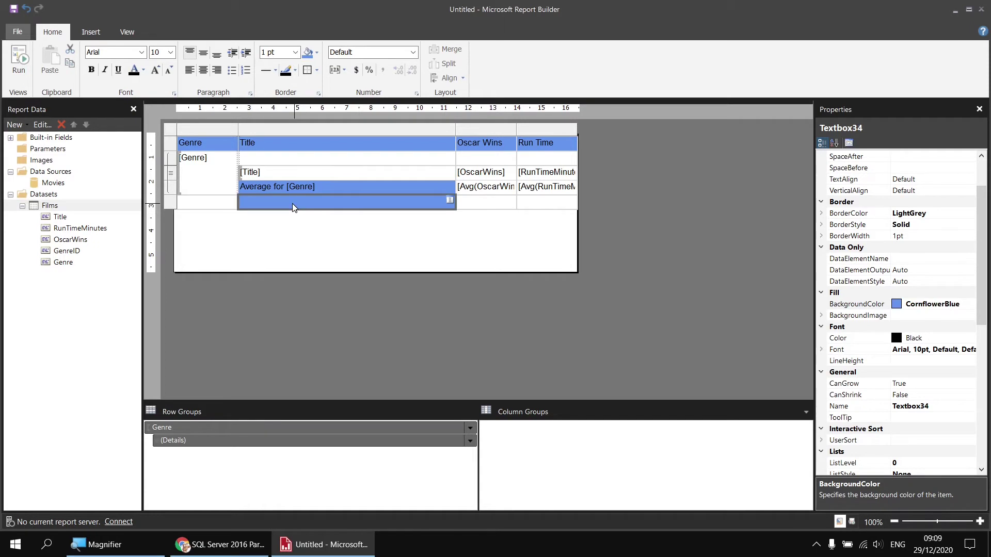
click(292, 207)
text(Average for)
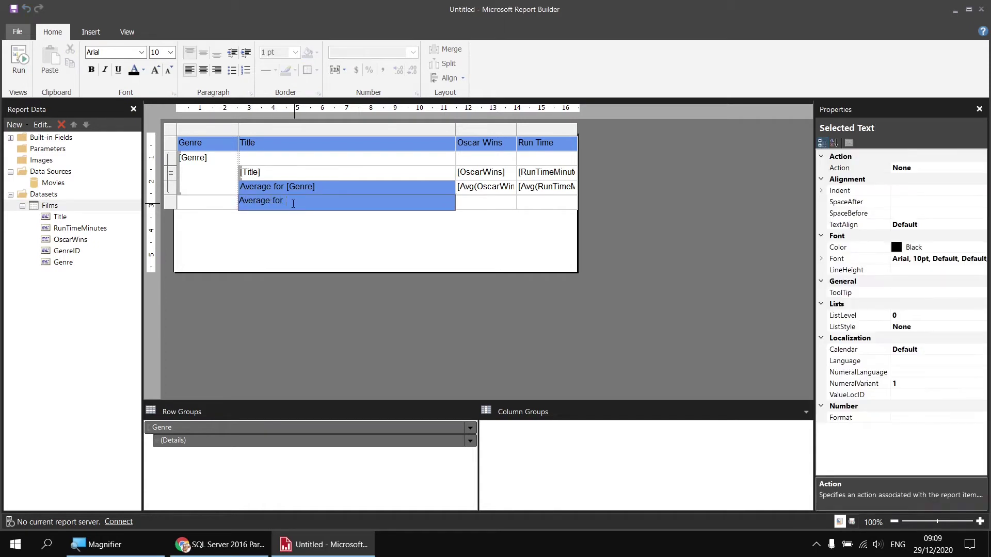
text( All Films)
- Add the OscarWins field to the "Average for All Films" row under Oscar Wins and summarize it by Avg
click(491, 207)
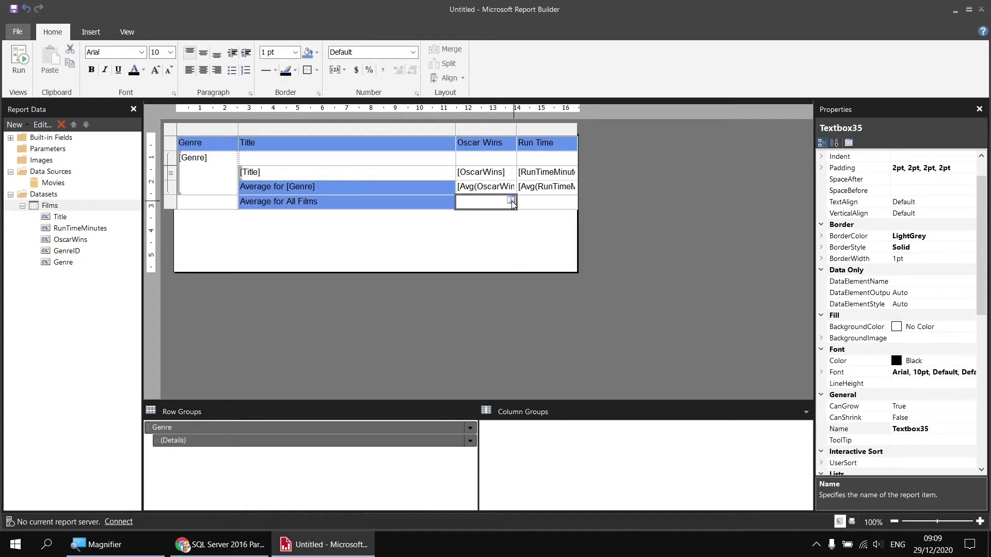
click(511, 200)
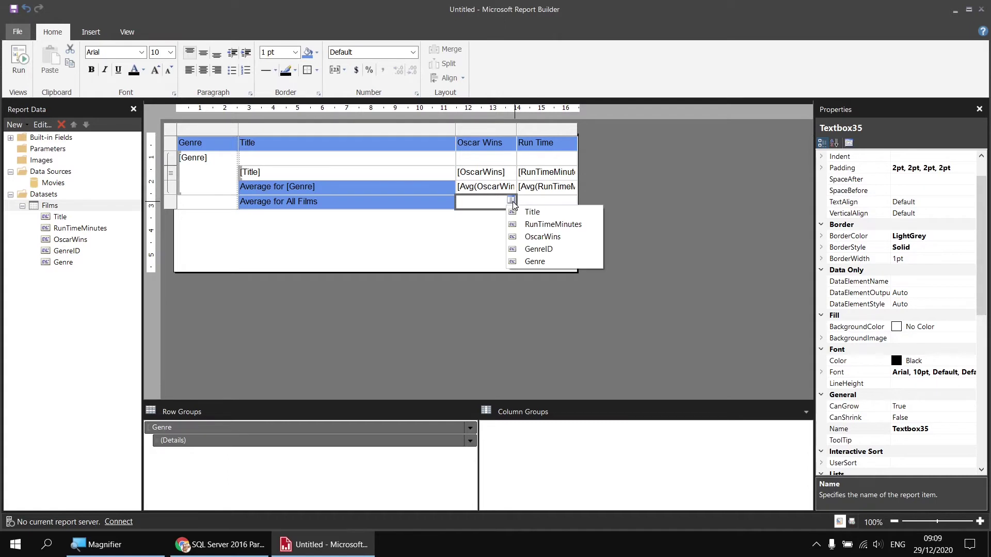
click(530, 238)
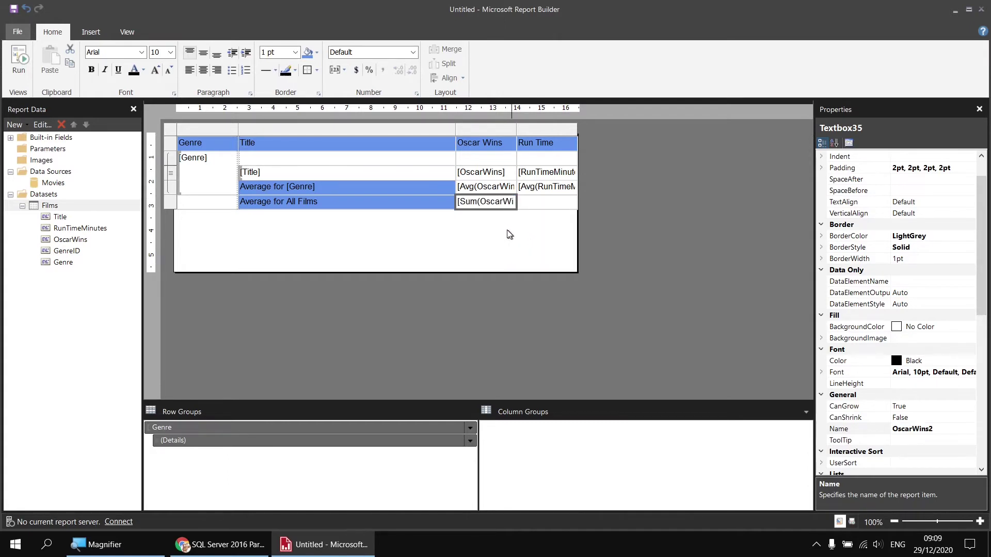
click(470, 202)
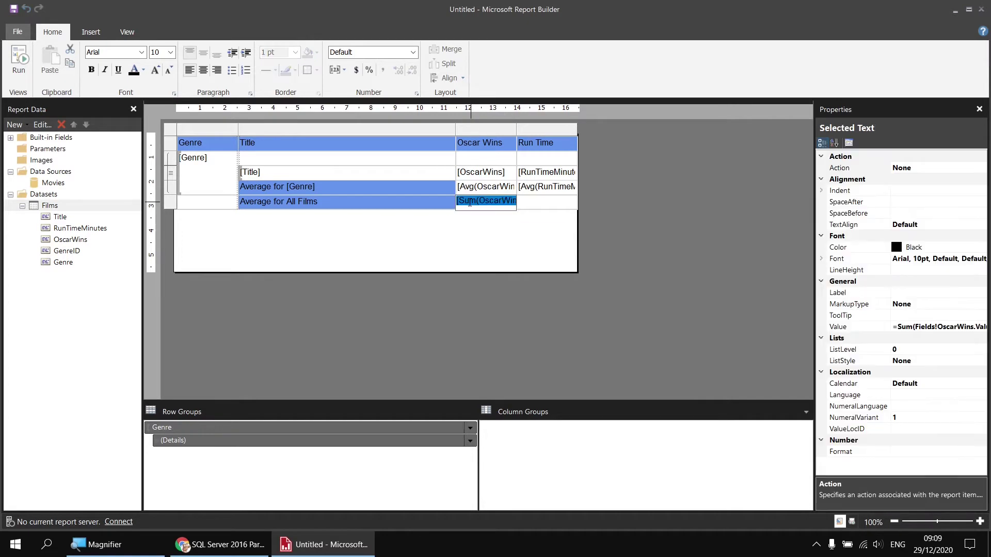
right_click(470, 203)
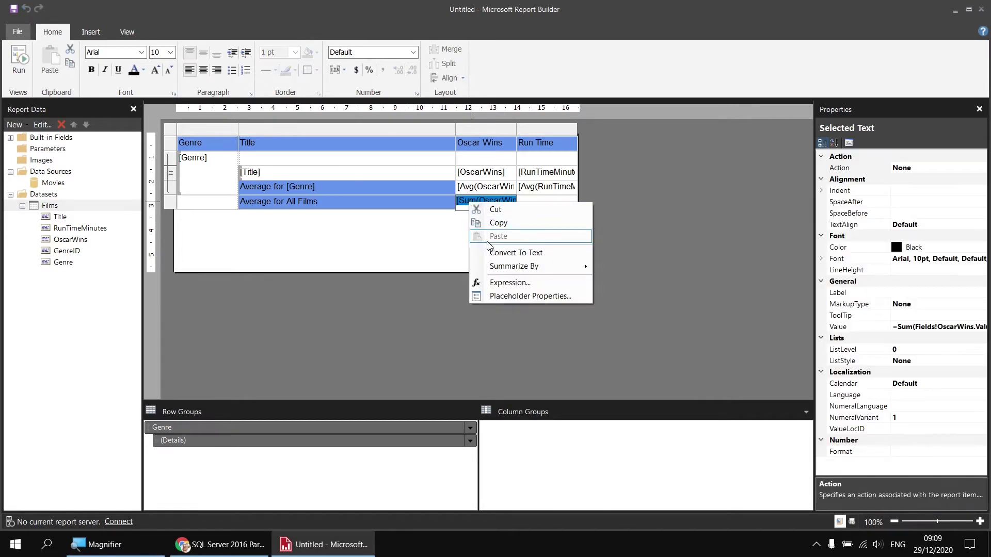
mouse_move(517, 267)
click(620, 279)
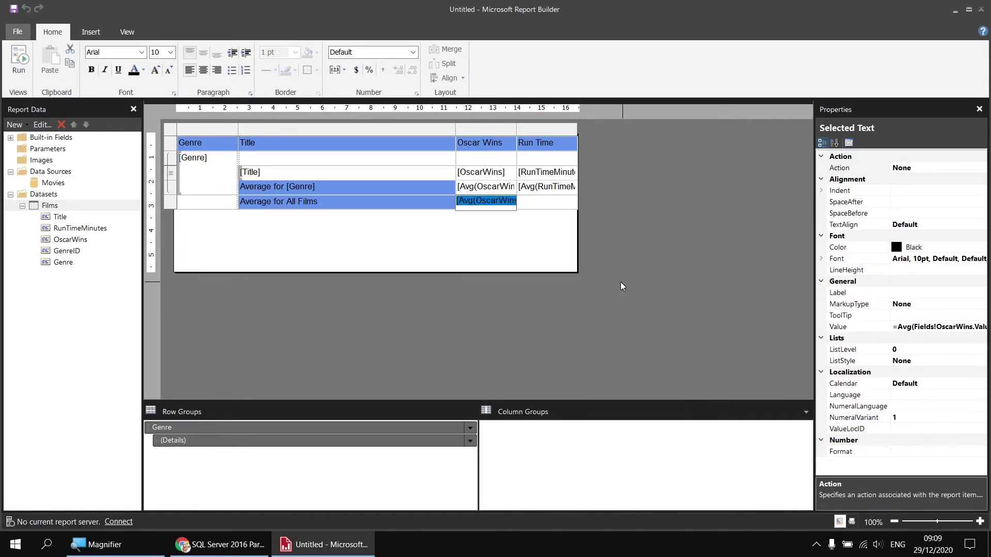
- Add the RunTimeMinutes field to the "Average for All Films" row under Run Time and summarize it by Avg
click(569, 203)
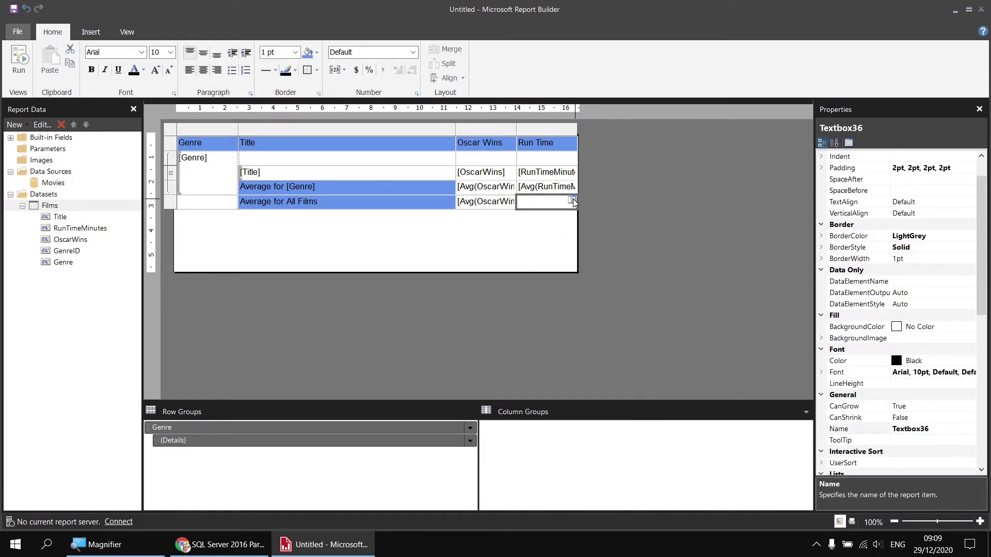
click(572, 201)
click(596, 225)
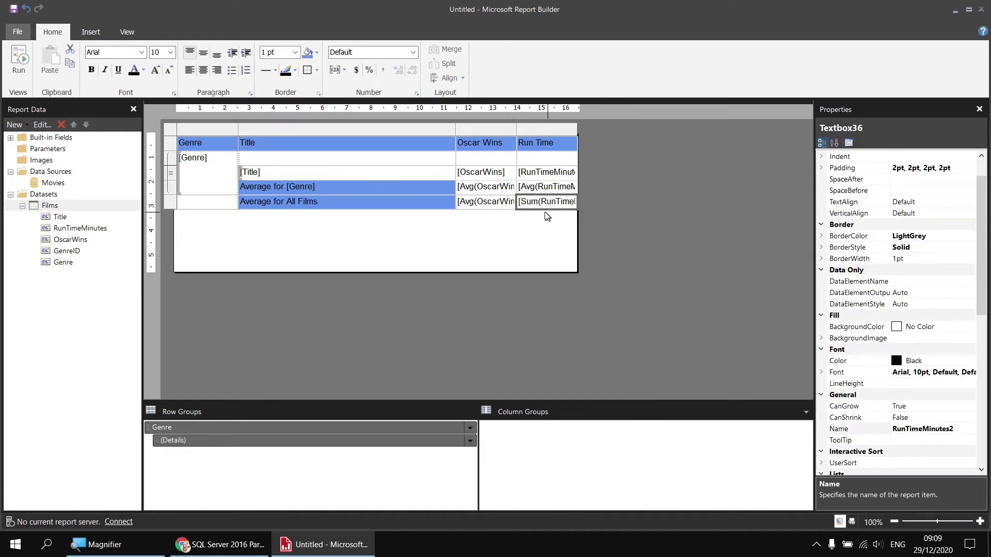
double_click(531, 201)
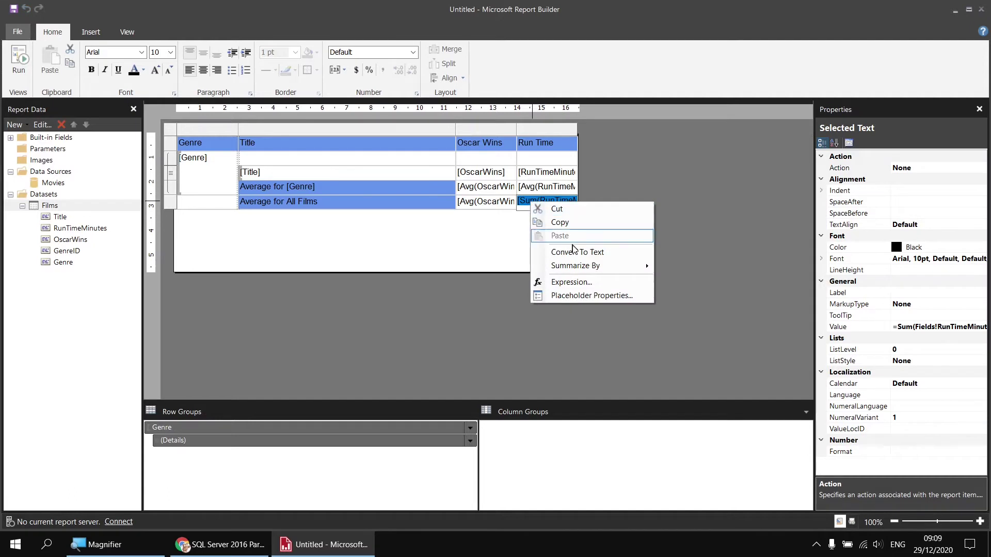
mouse_move(608, 267)
click(669, 279)
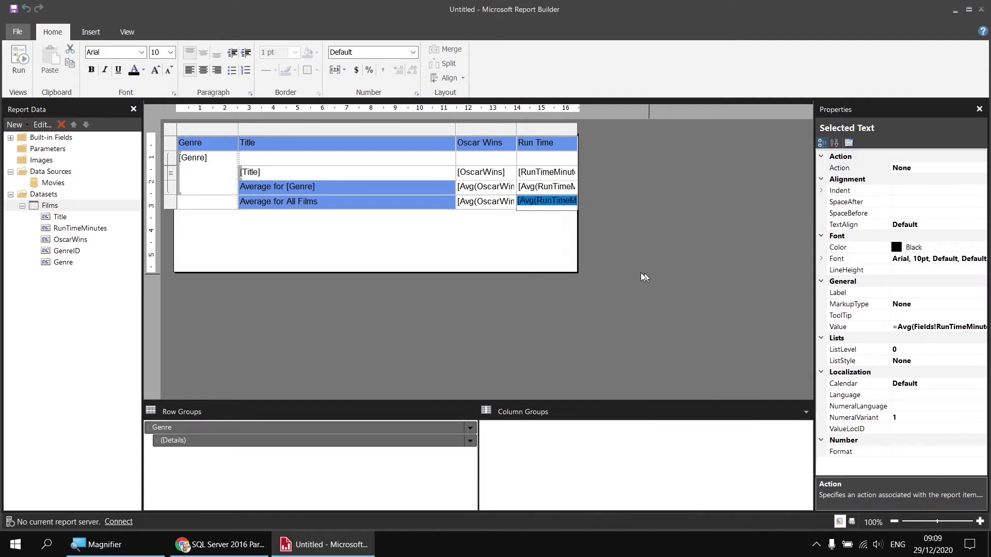
click(548, 235)
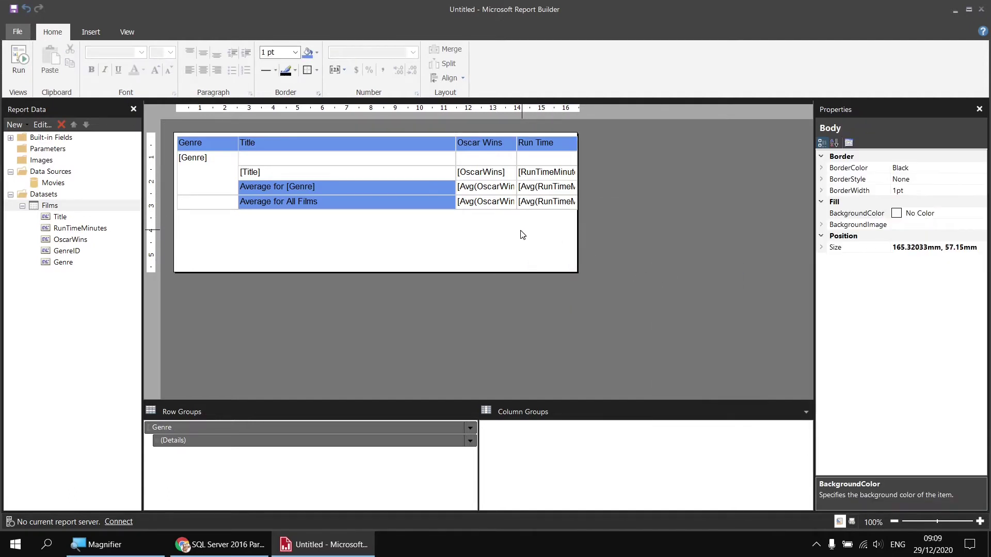
- Set the number format of both averages in the "Average for All Films" row to 0.00
click(490, 203)
ctrl+click(536, 203)
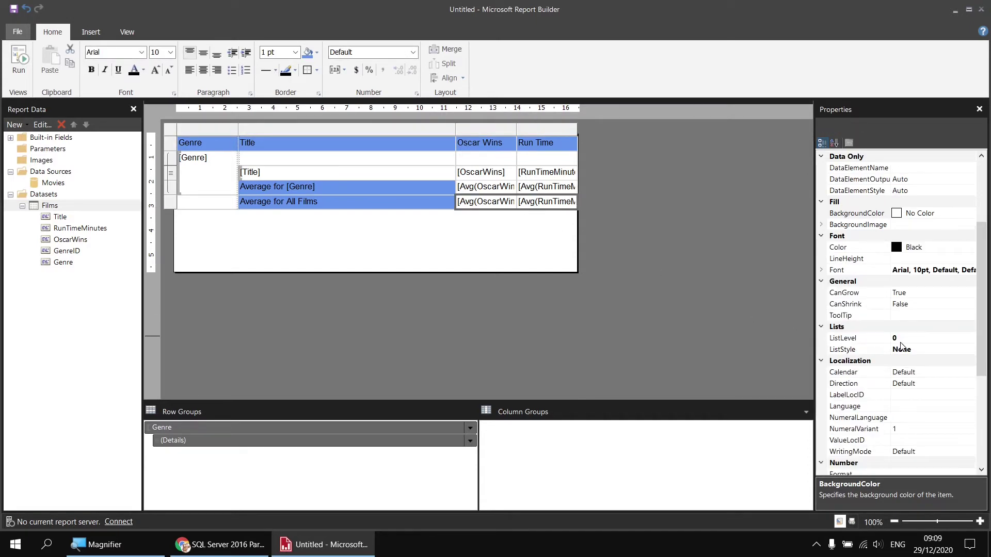
scroll(929, 375, down, 4)
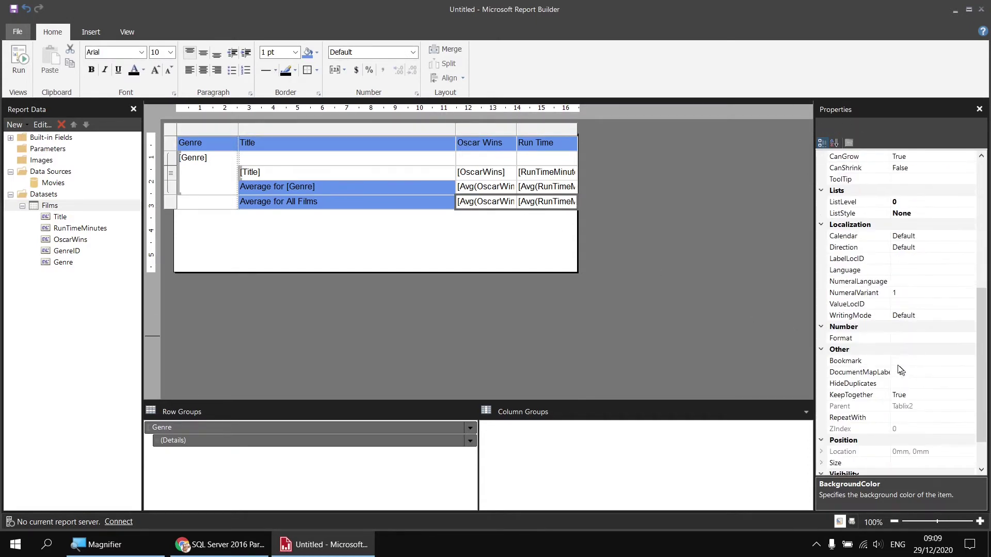
click(909, 339)
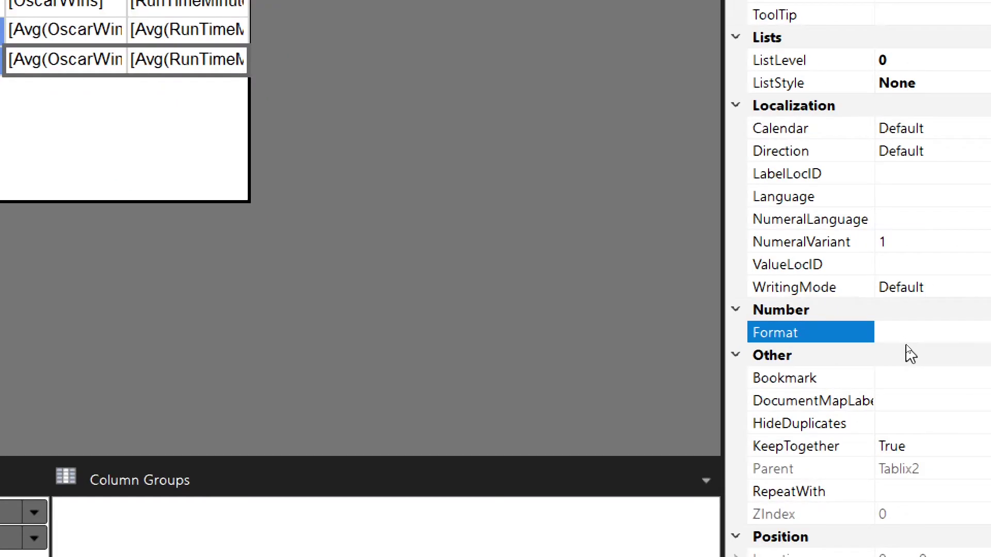
text(0.00)
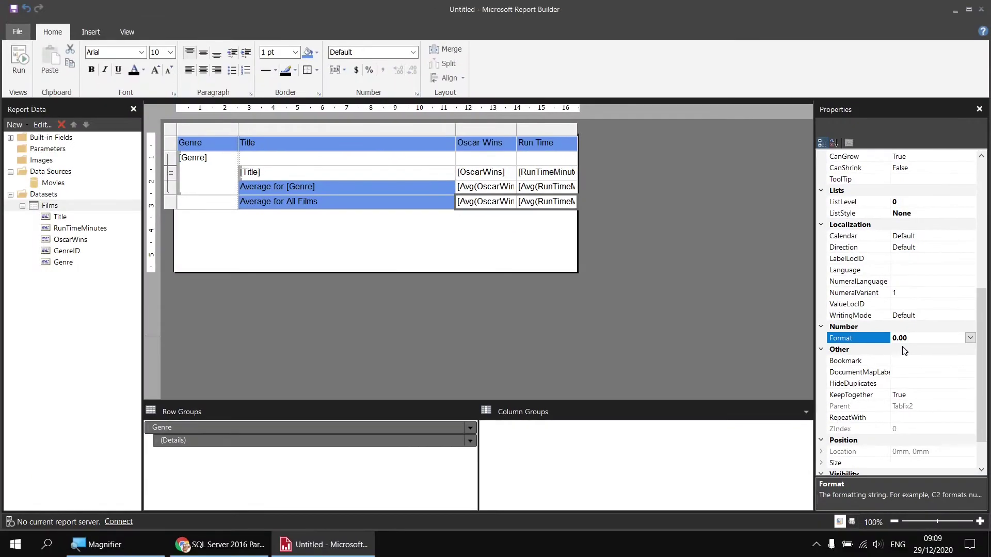
- Fill the "Average for All Films" label cell with slate blue and make its text white
click(348, 202)
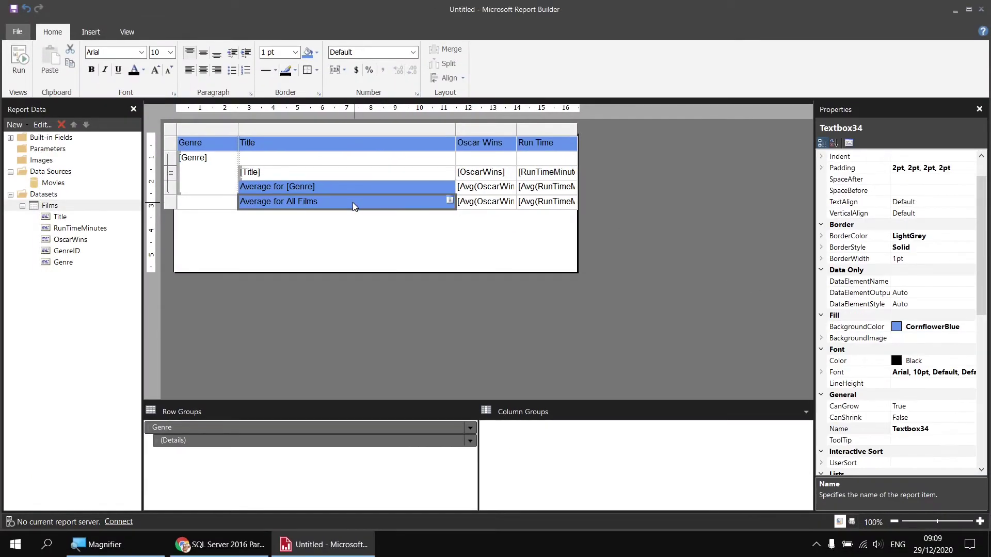
click(317, 52)
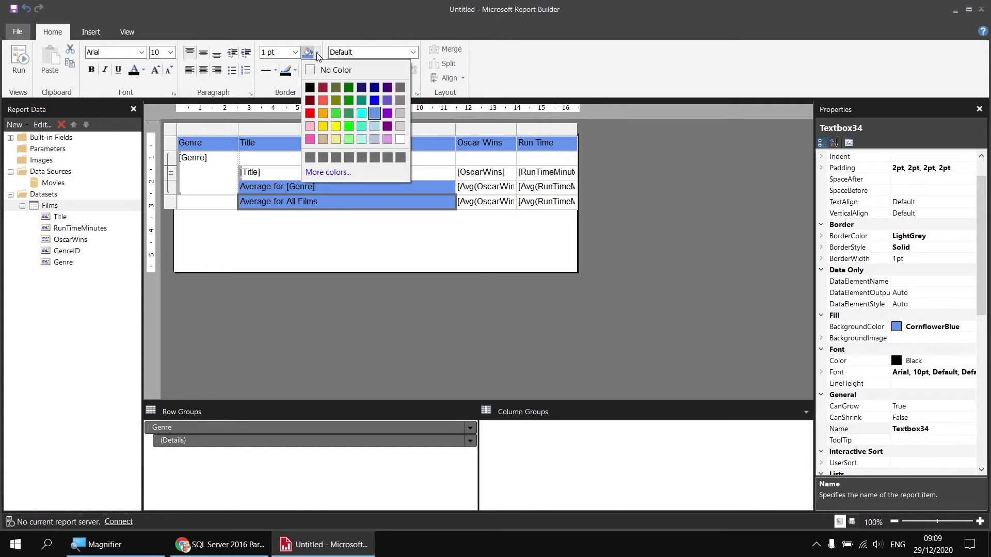
click(388, 103)
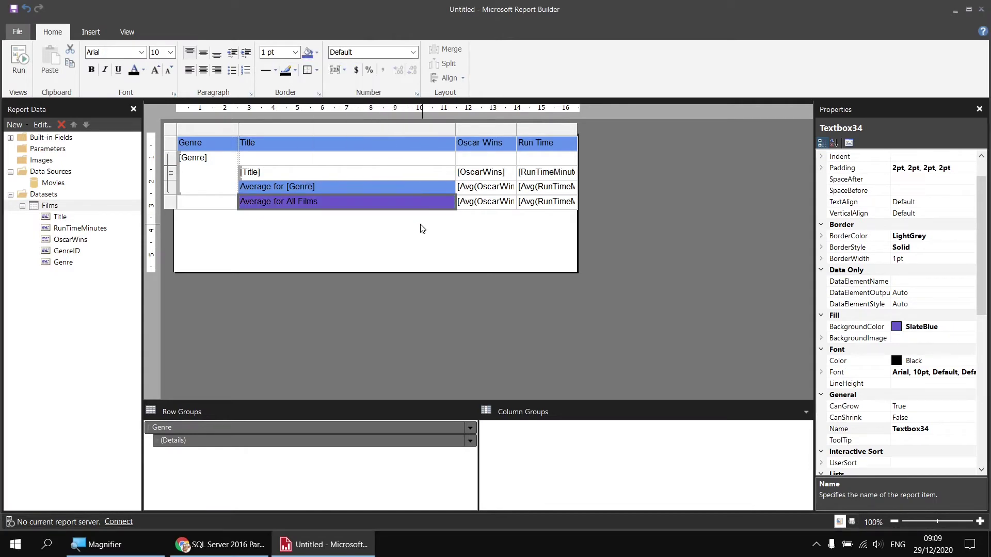
click(421, 226)
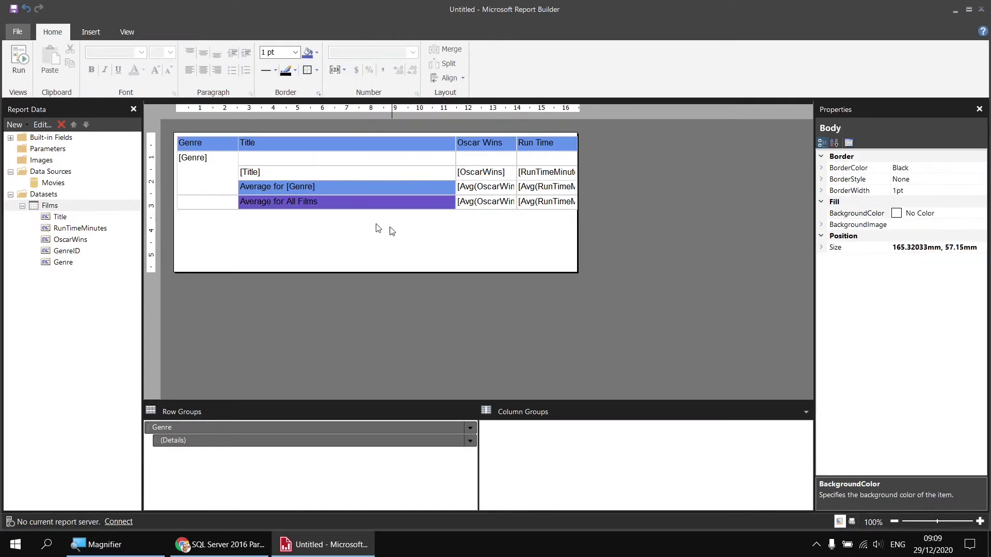
click(315, 203)
click(143, 70)
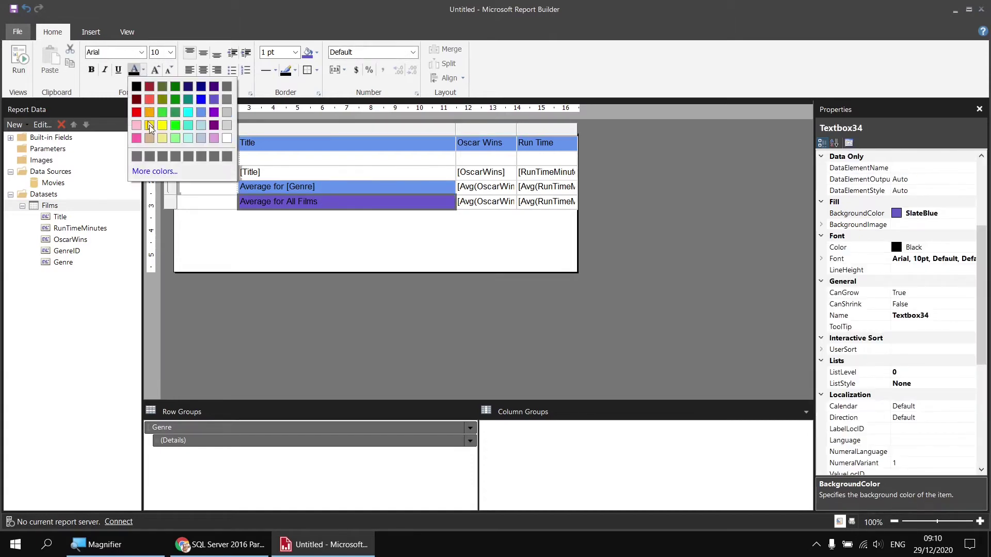
click(227, 139)
- Preview the report and examine the overall average row on its last page
key(F5)
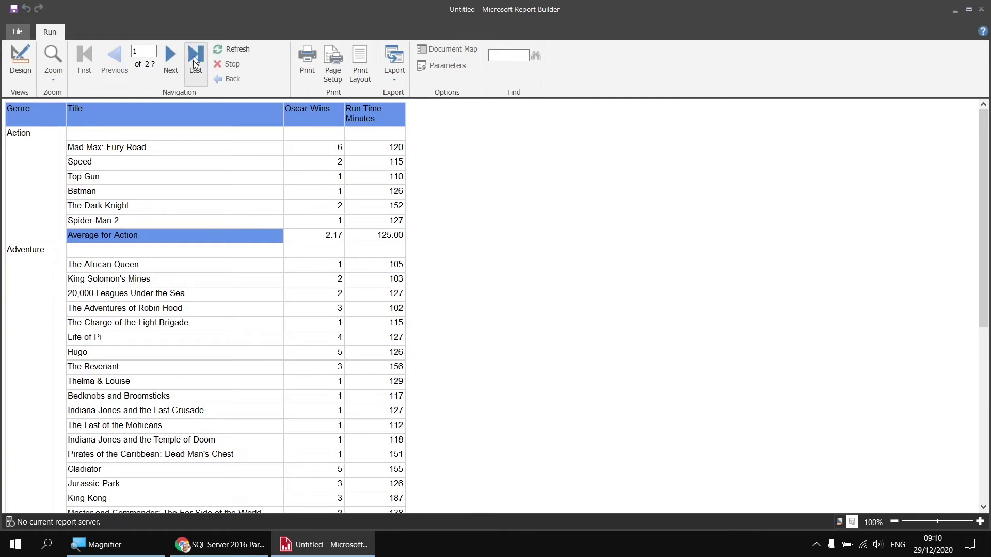
click(196, 59)
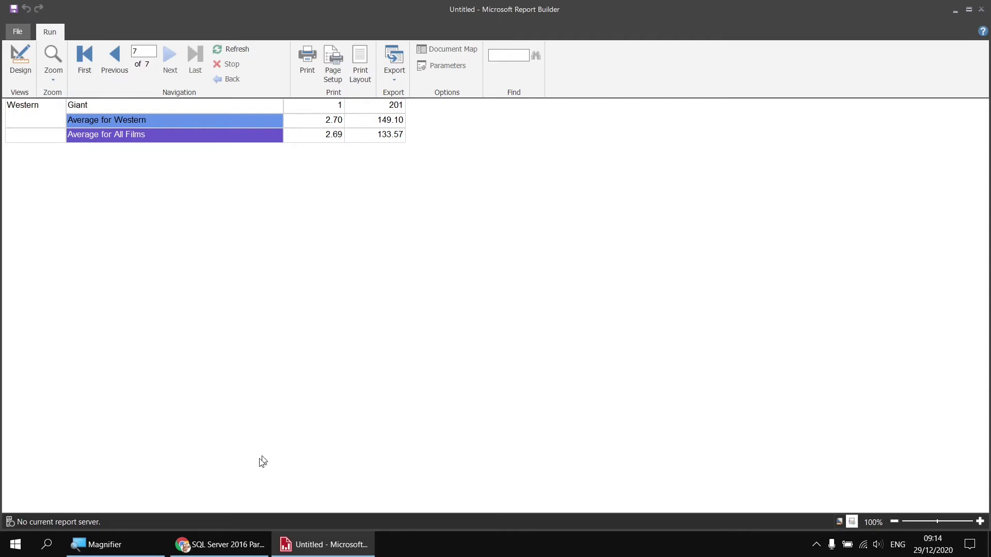
- Switch to Chrome to examine the run time comparison columns in the Aggregate Functions and Scope report, and return to the Report Builder design
click(219, 546)
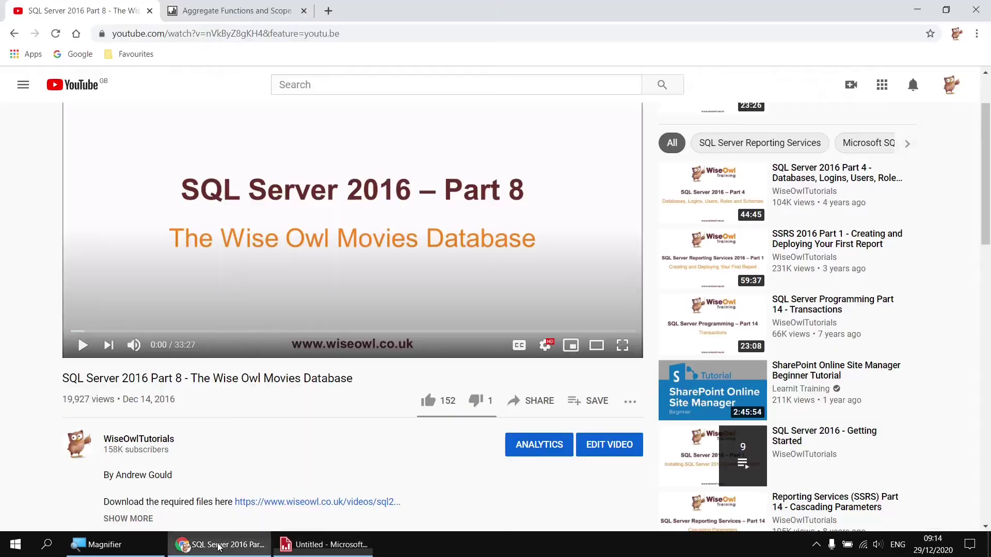
click(235, 11)
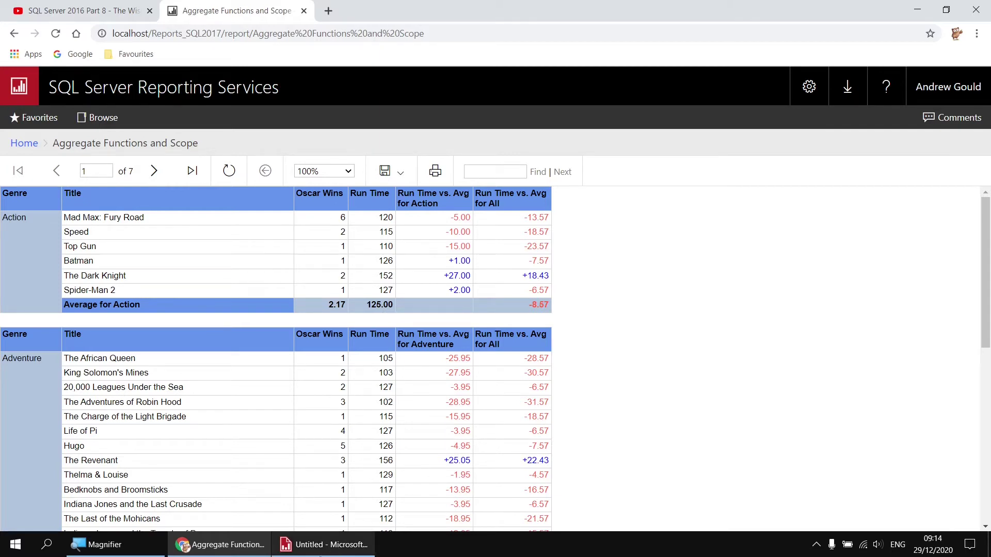
click(324, 545)
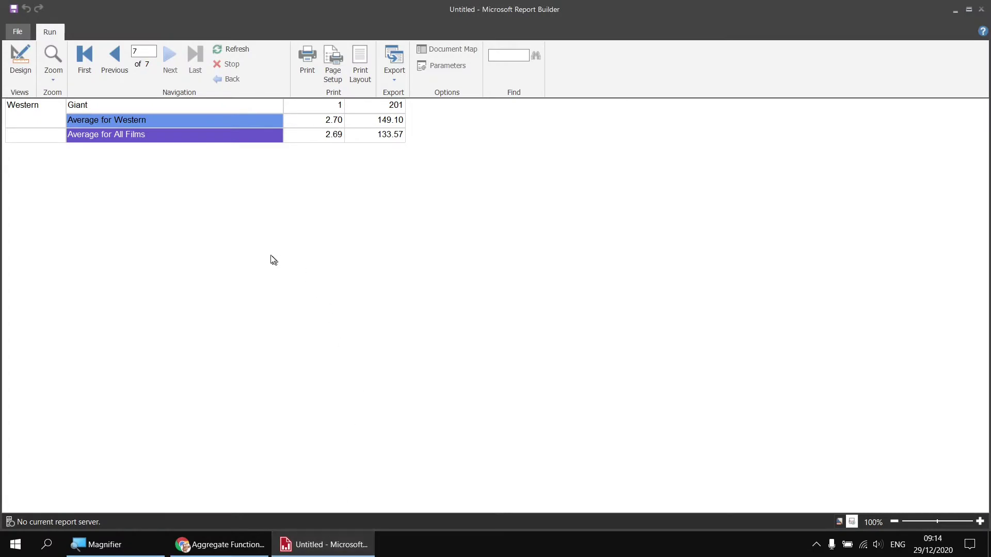
click(21, 63)
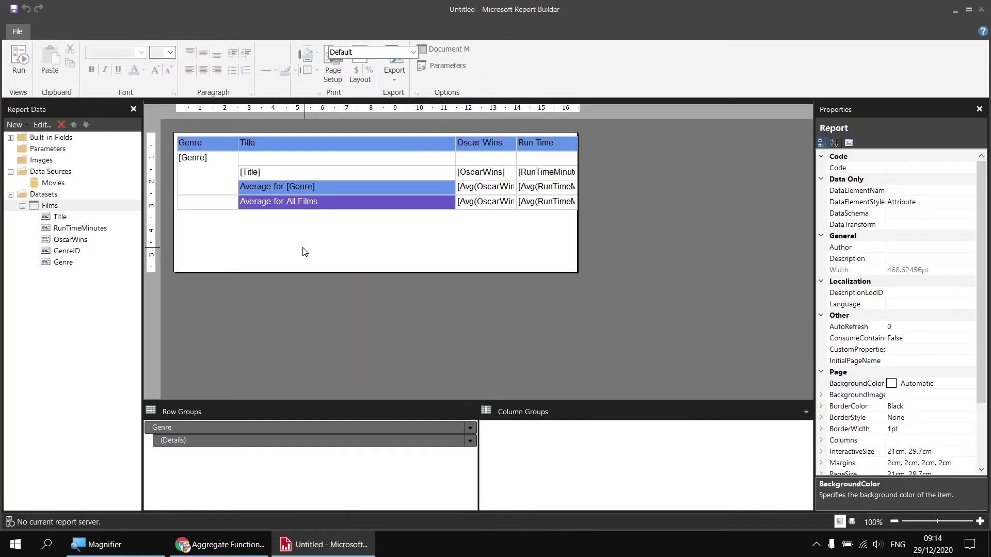
- Insert a table column to the right of the Run Time column
click(538, 163)
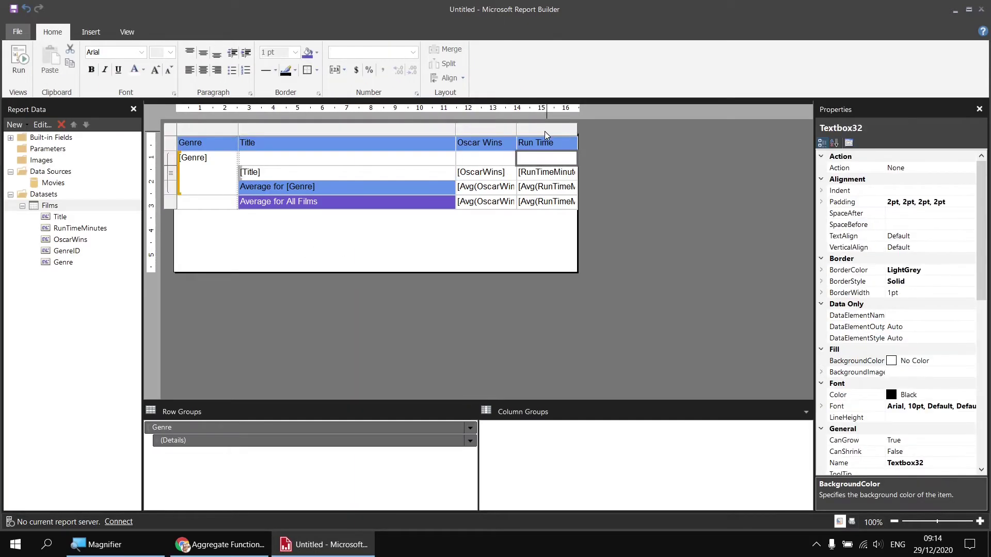
right_click(545, 130)
mouse_move(584, 140)
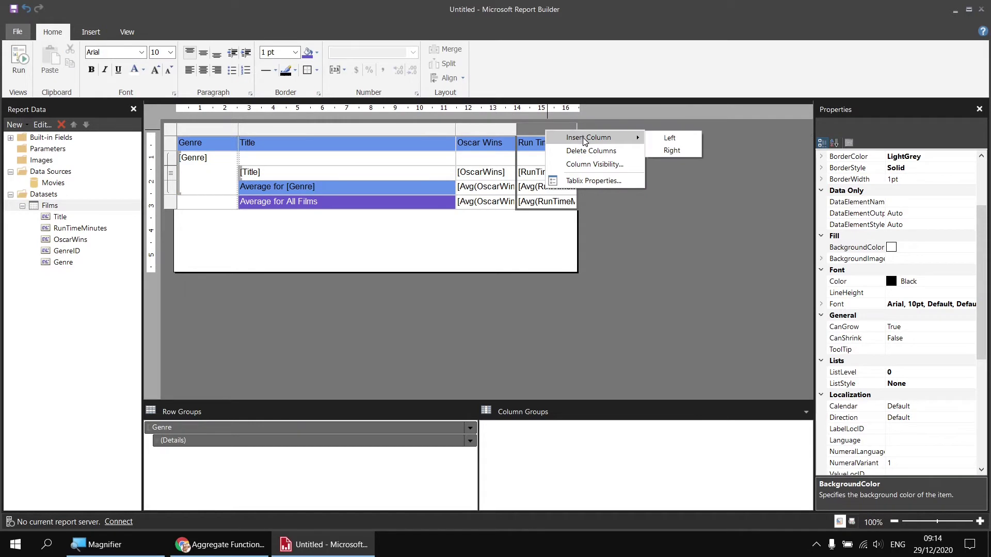
click(670, 153)
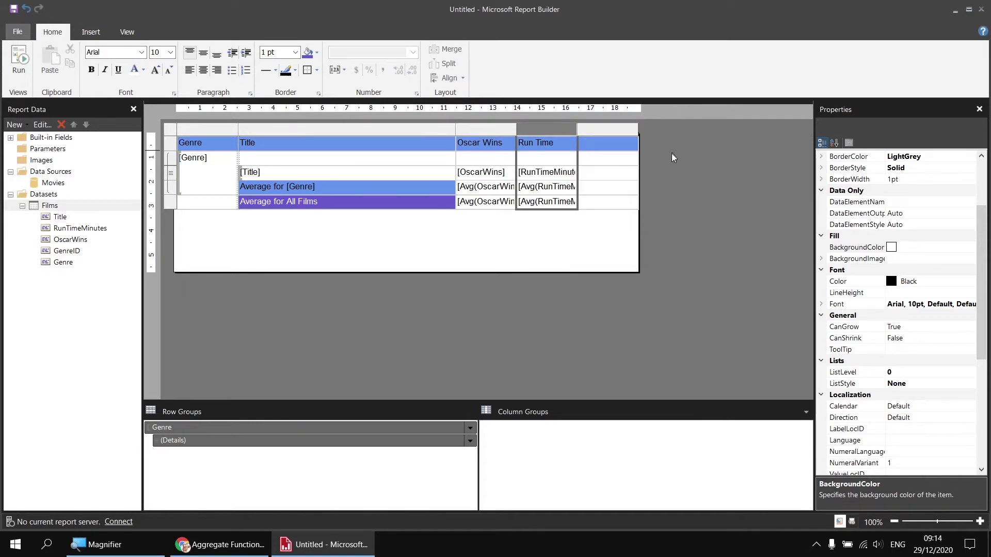
- Add the RunTimeMinutes field to the new column's cell in the details row
click(608, 174)
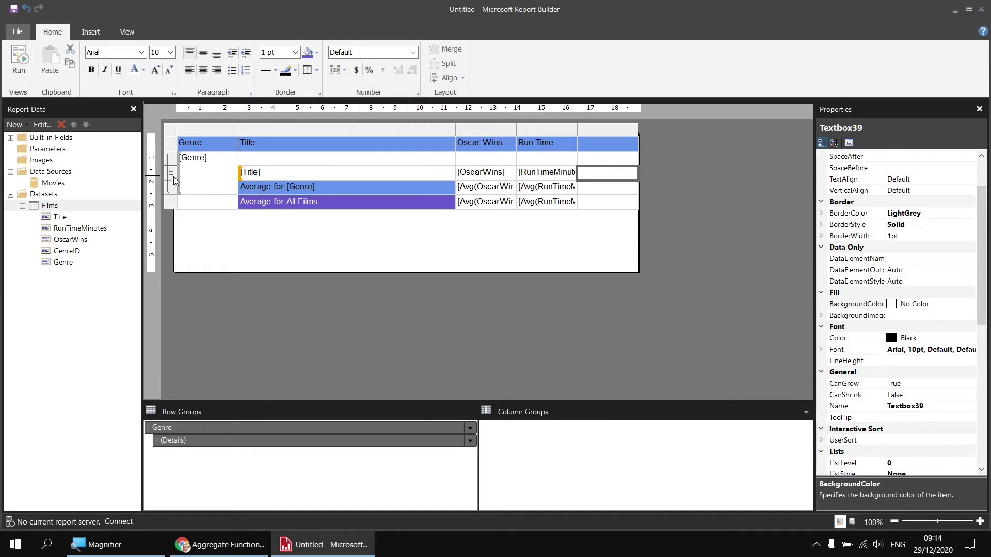
click(633, 172)
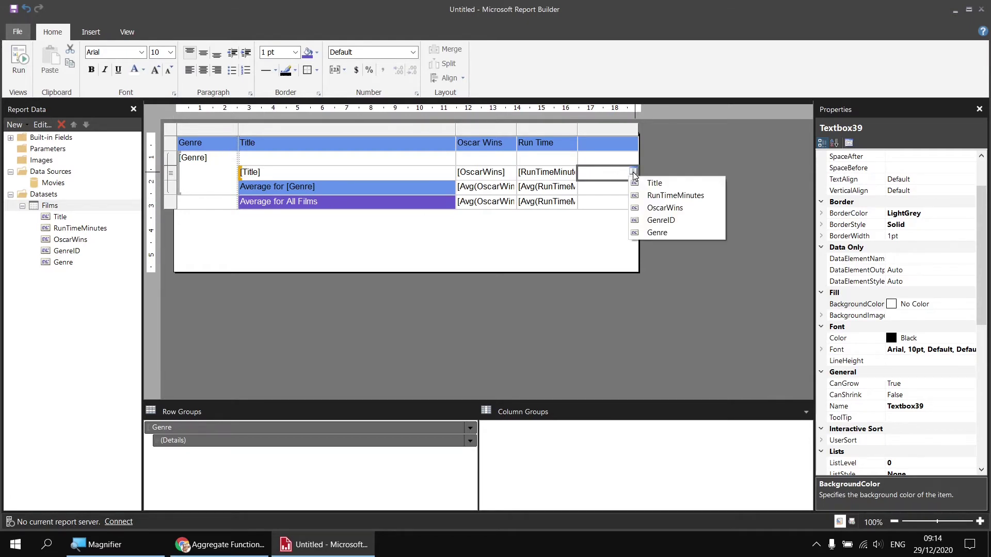
click(663, 195)
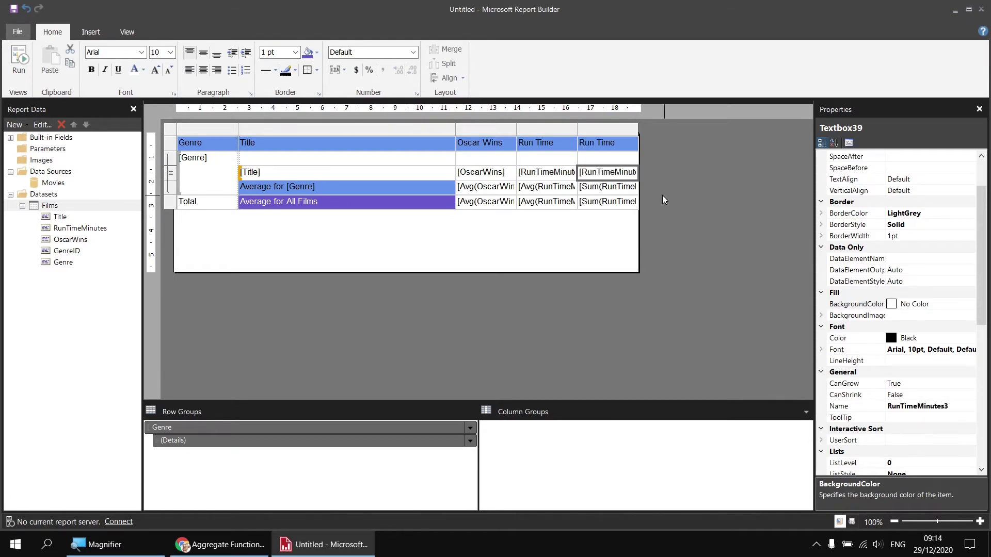
- Delete the Sum expressions from the new column's cells in the genre average row and the overall average row
click(593, 190)
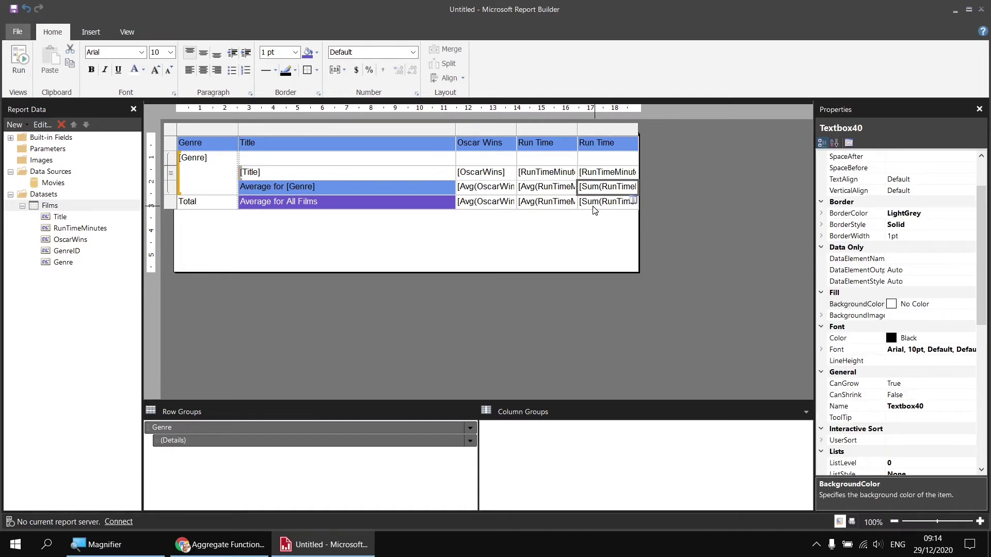
ctrl+click(594, 205)
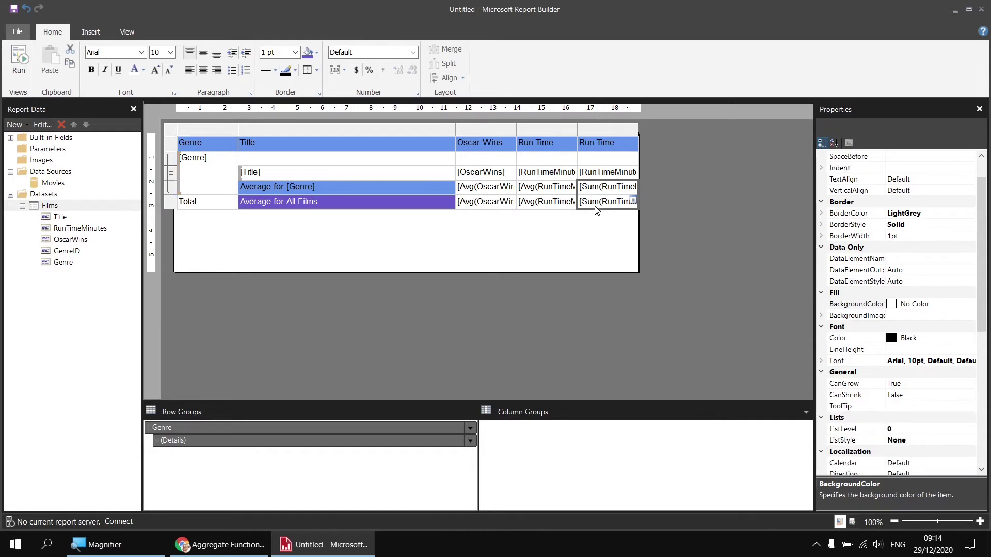
key(Delete)
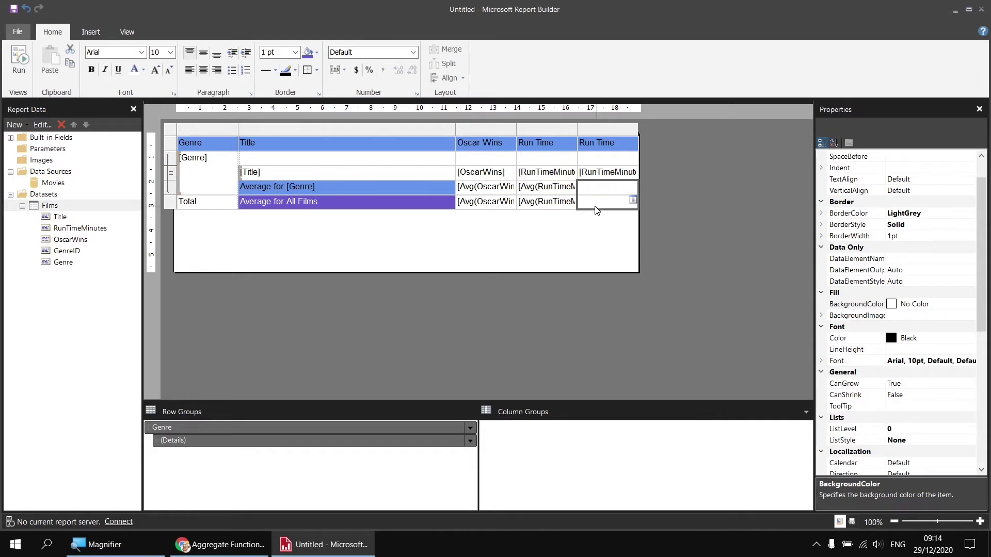
- Summarize the new column's RunTimeMinutes value in the details row by Avg, and check it in a preview of the report
double_click(596, 172)
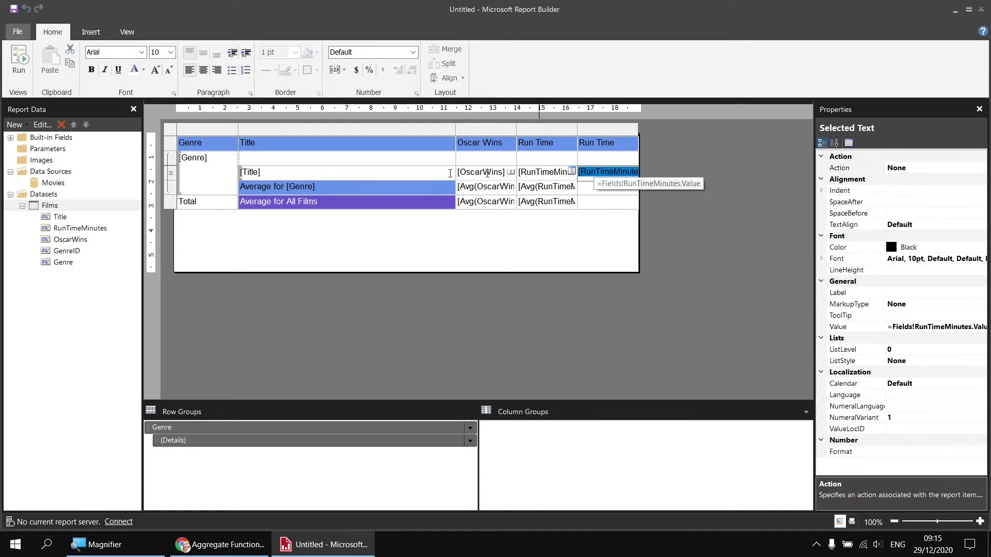
click(604, 174)
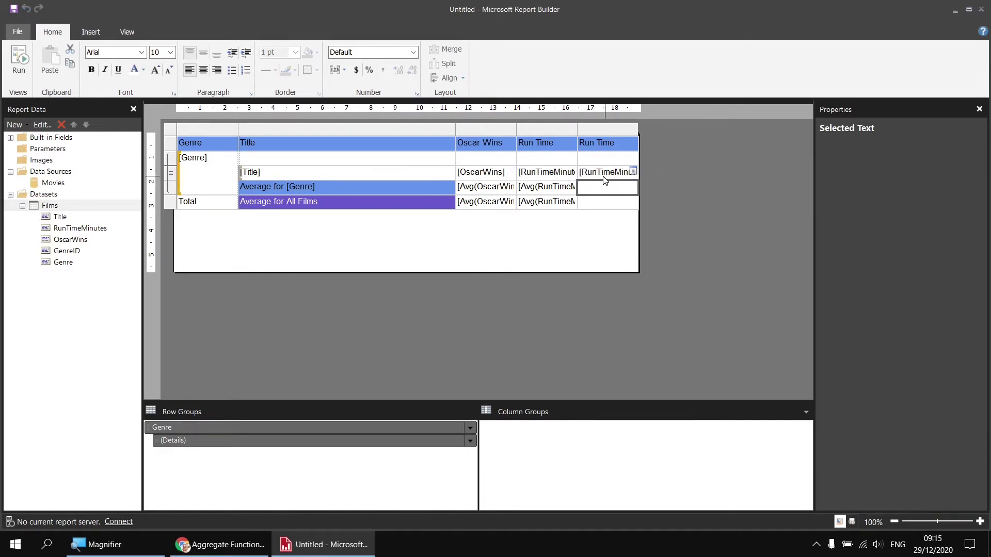
double_click(604, 174)
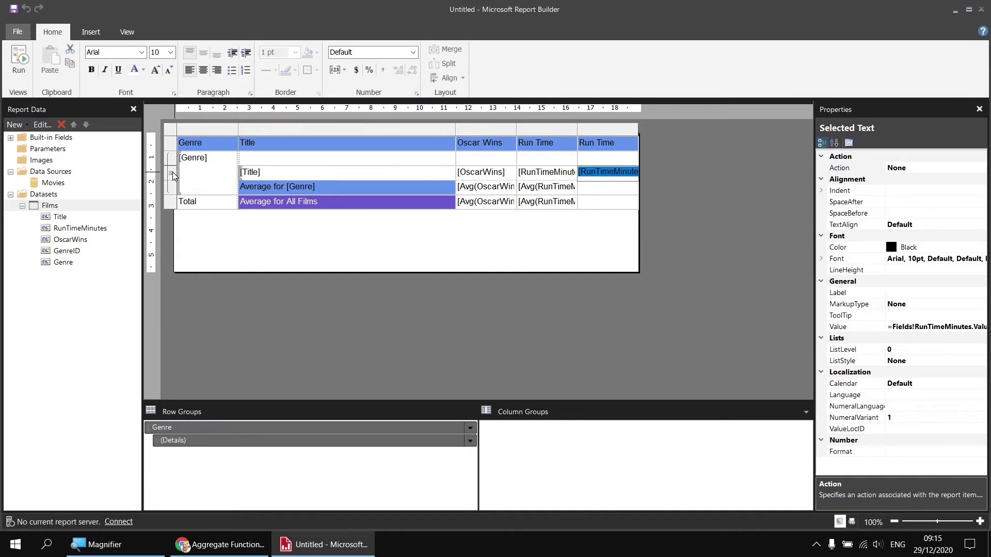
right_click(593, 174)
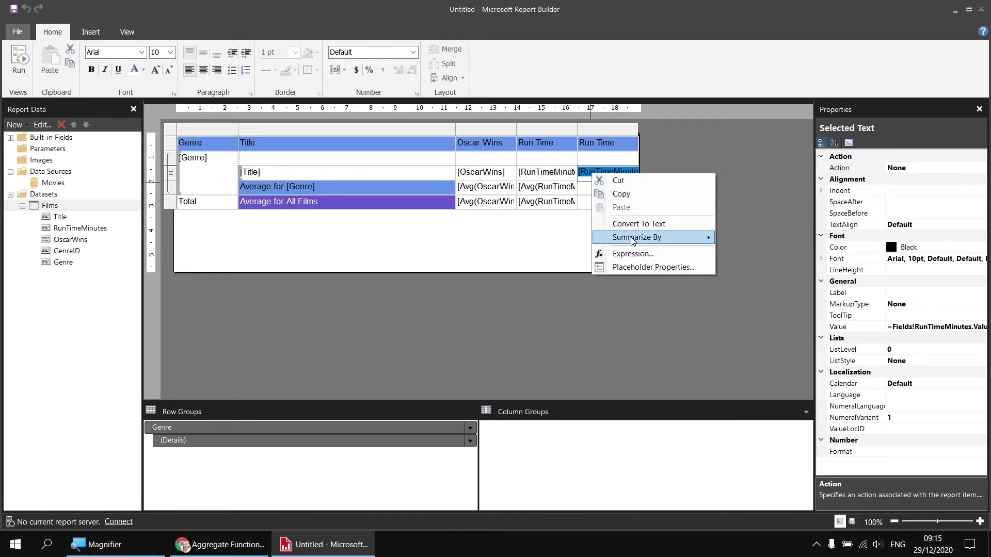
mouse_move(633, 240)
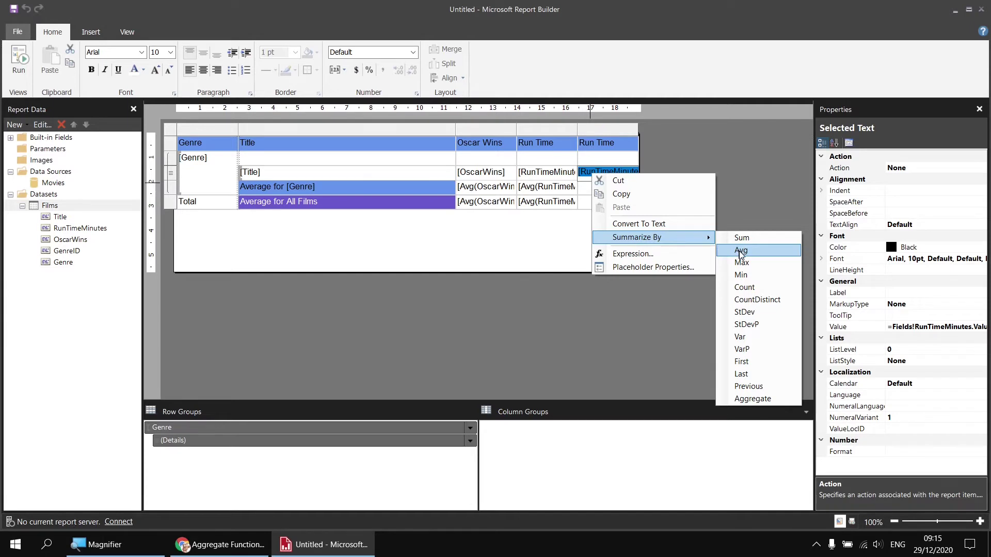
click(741, 251)
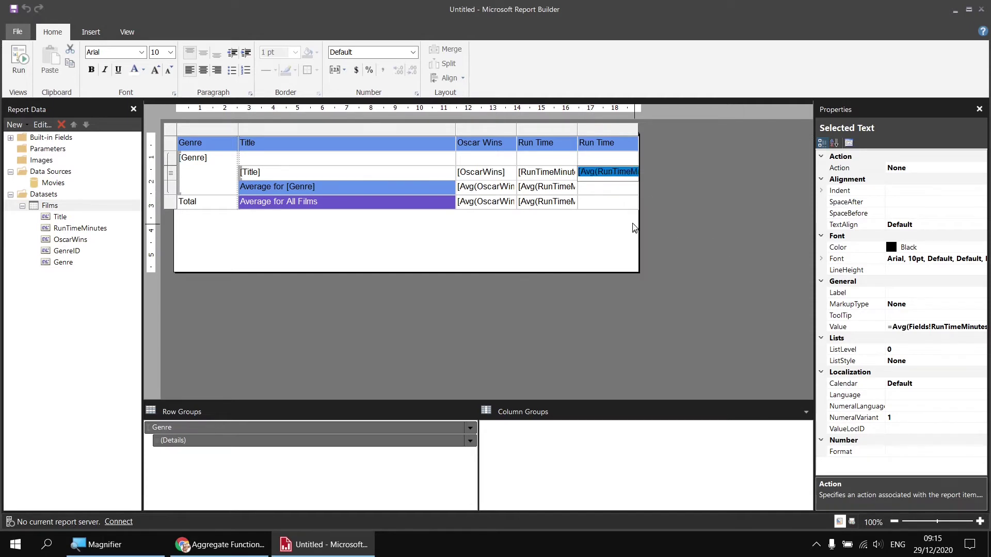
click(606, 191)
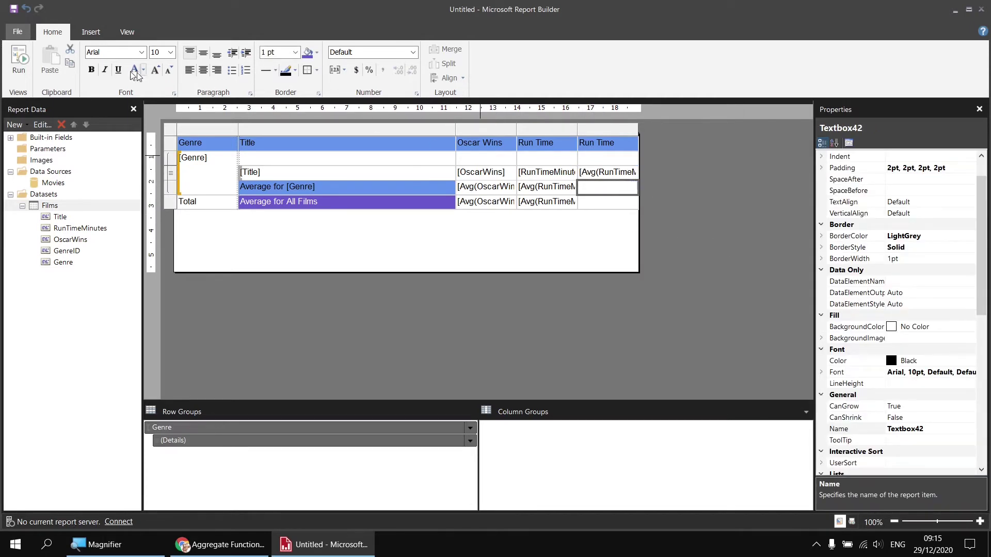
click(18, 60)
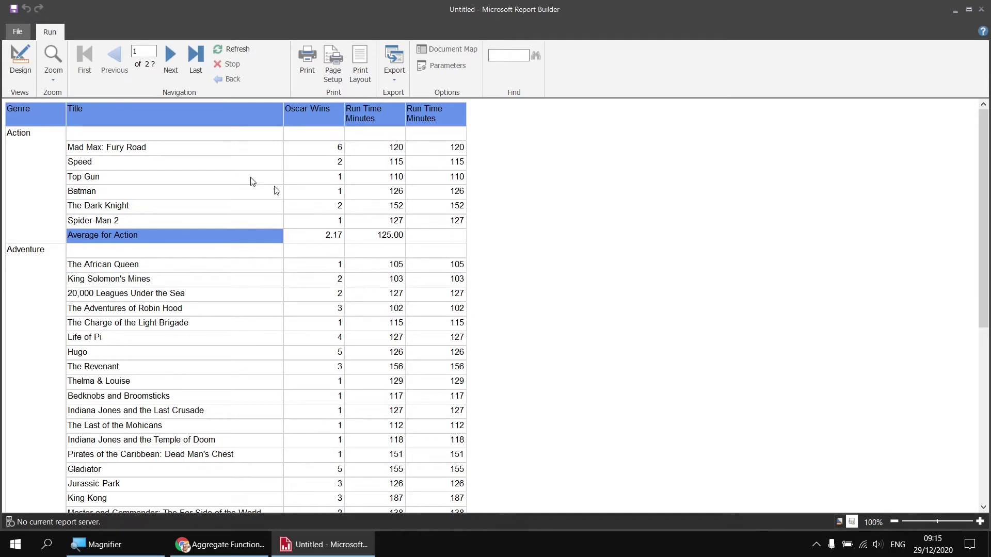
click(21, 57)
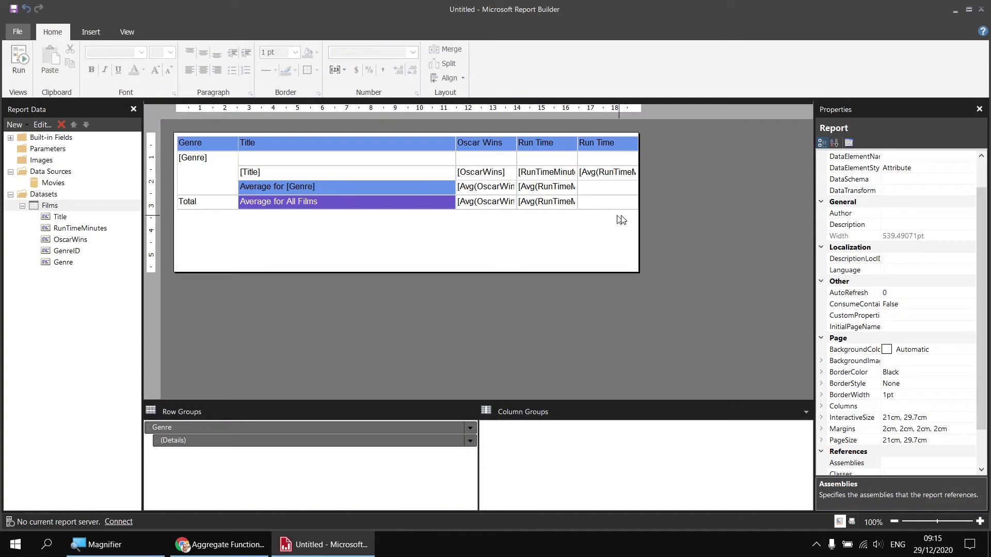
- Open the expression of the new column's details cell and examine the syntax examples for the Avg aggregate function
right_click(610, 176)
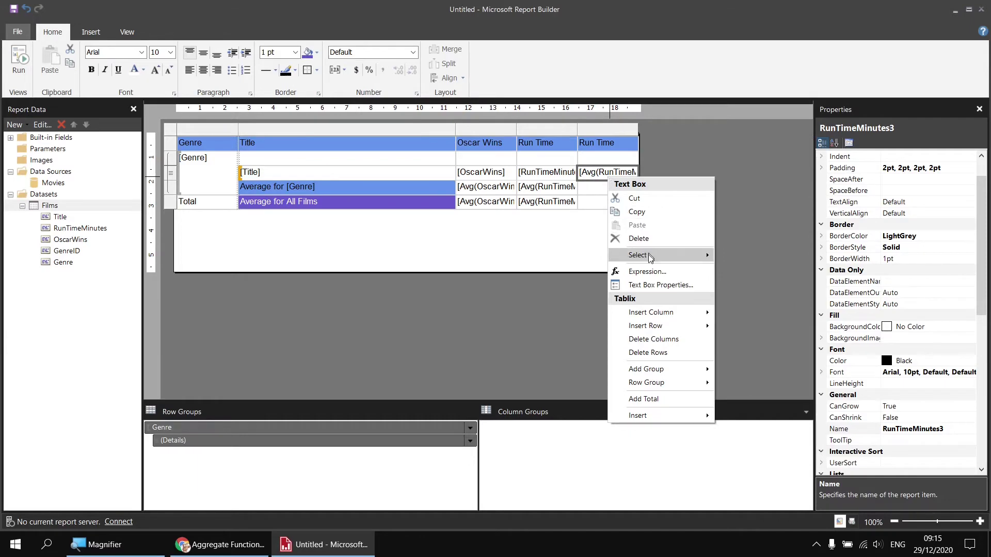
click(652, 272)
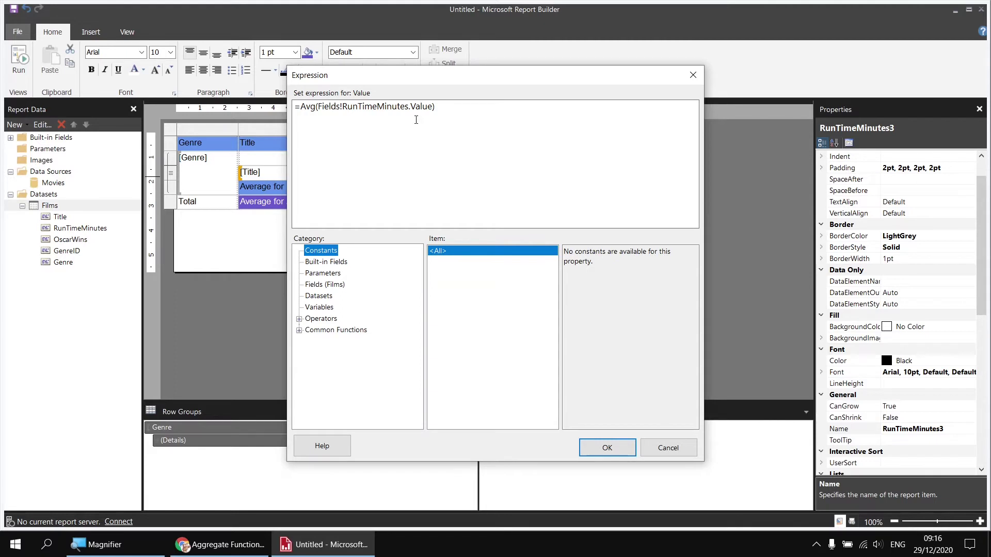
click(299, 330)
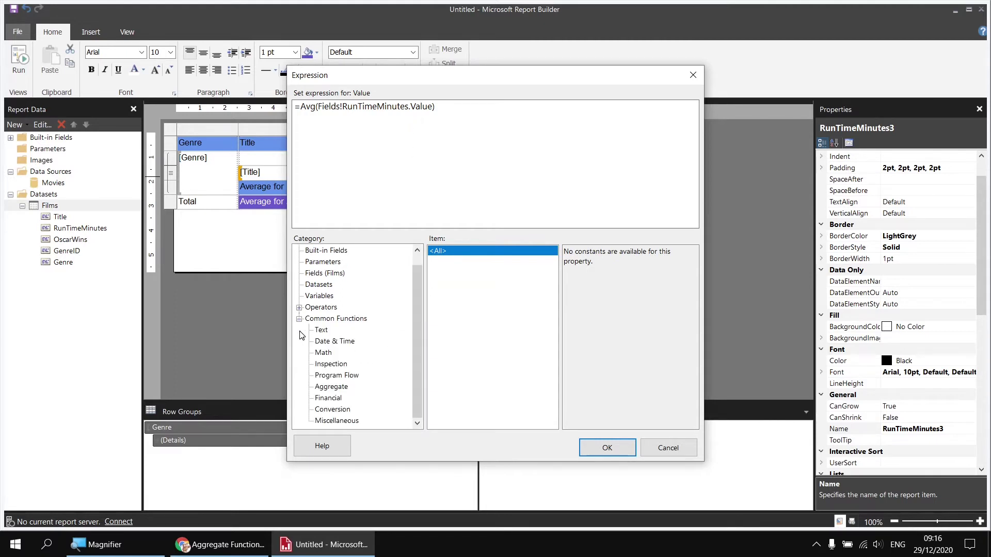
click(332, 387)
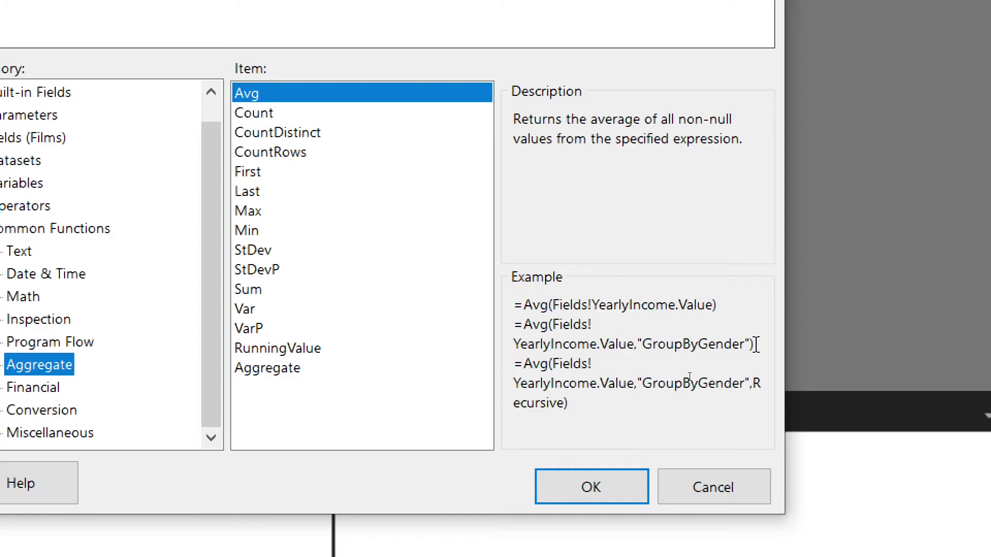
key(super+minus)
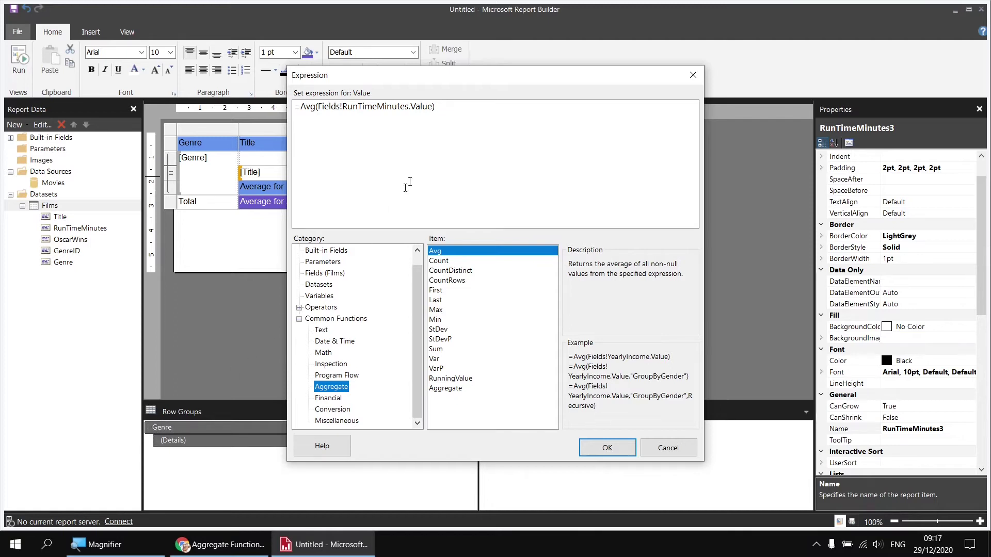
- Add the "Genre" scope so the details cell's expression reads =Avg(Fields!RunTimeMinutes.Value,"Genre")
click(433, 106)
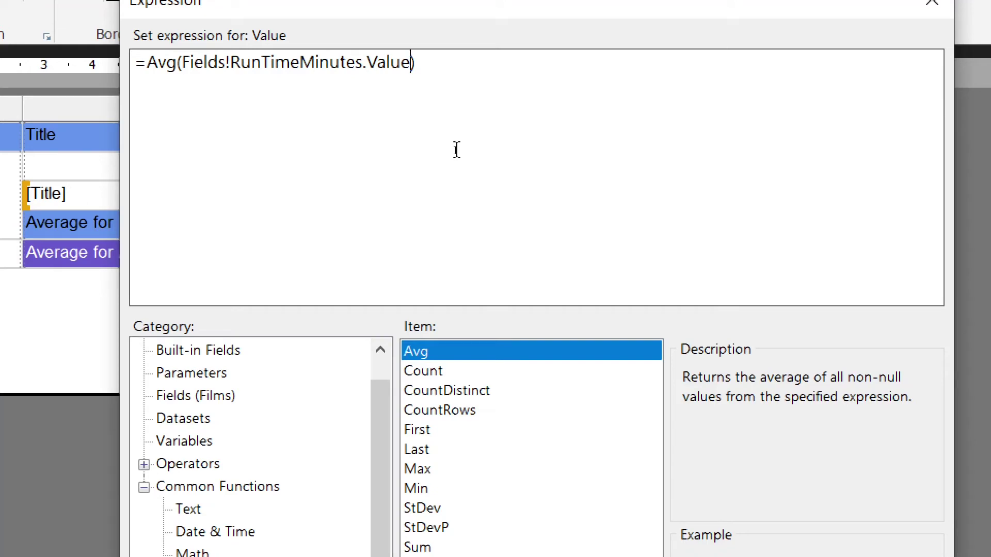
text(,)
text(")
text(GEnr)
key(BackSpace)
key(BackSpace)
key(BackSpace)
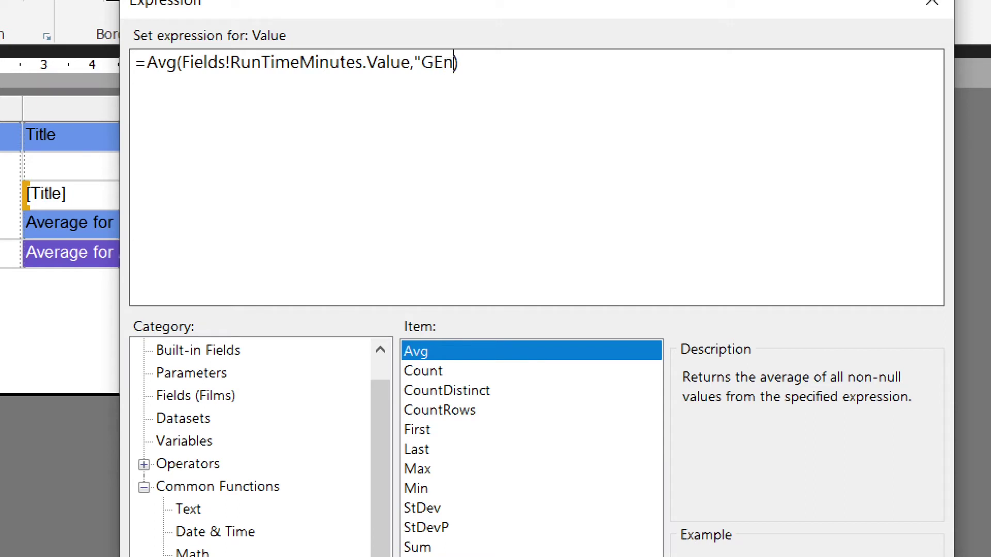
text(enre")
key(super+minus)
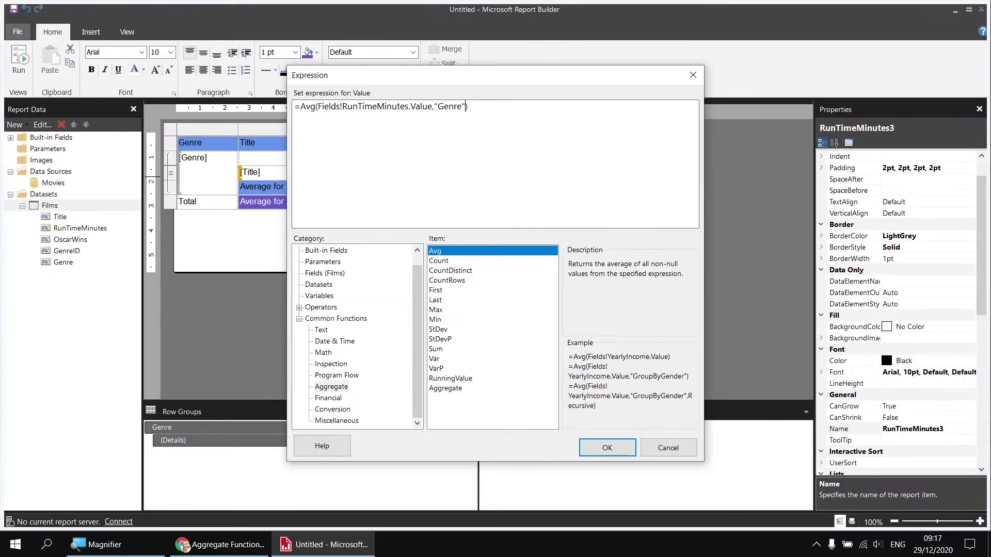
click(607, 448)
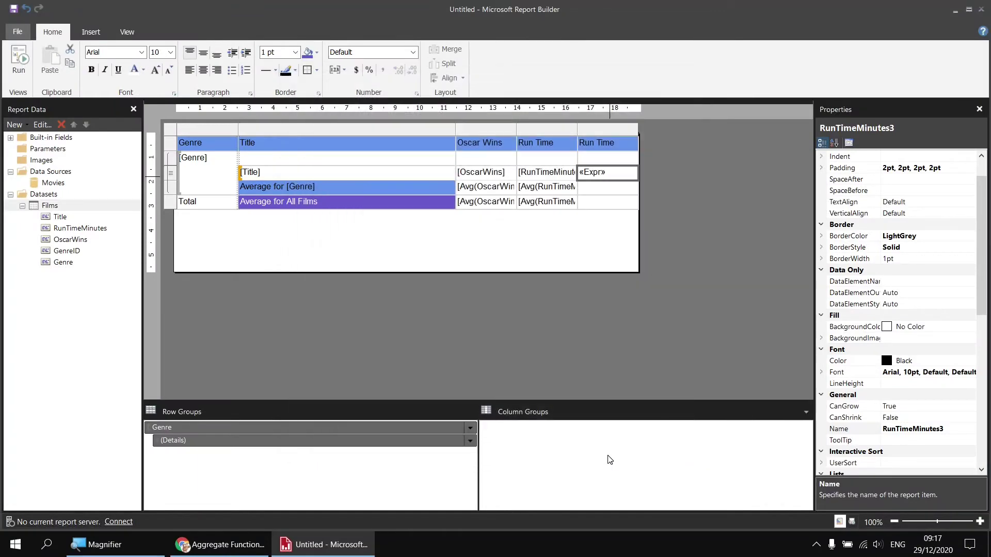
- Preview the report and compare the new column's values with each genre's average run time, then return to the design
click(18, 61)
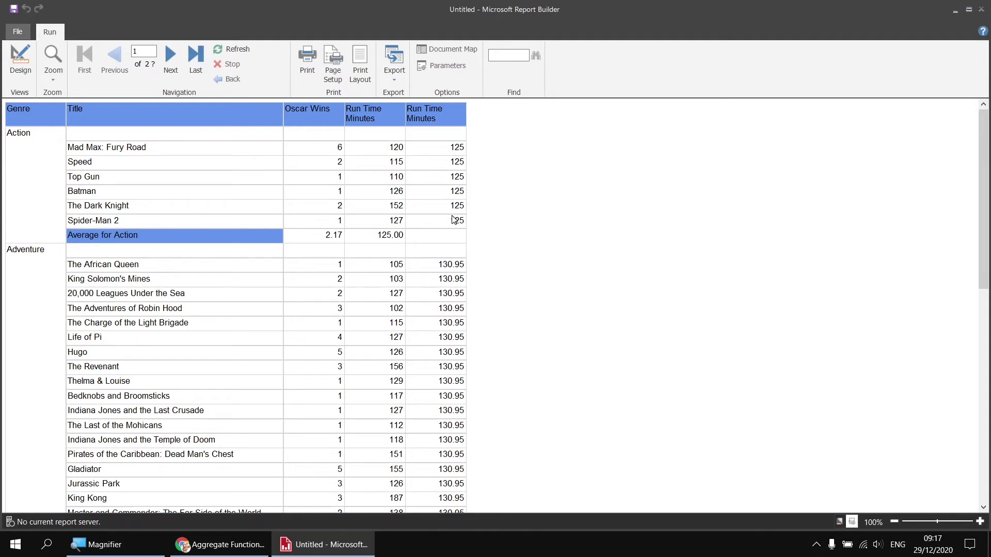
scroll(430, 353, down, 2)
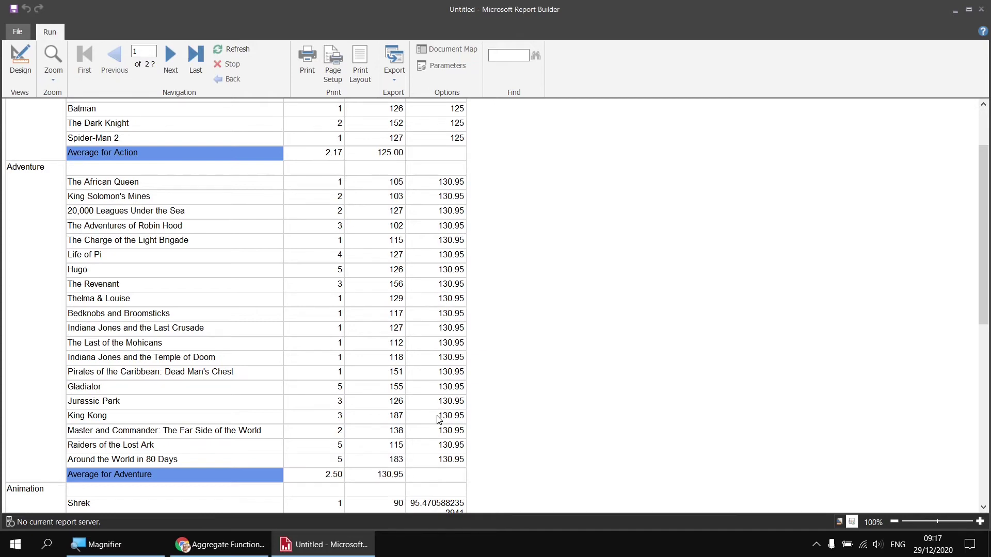
scroll(438, 428, down, 1)
scroll(443, 408, up, 3)
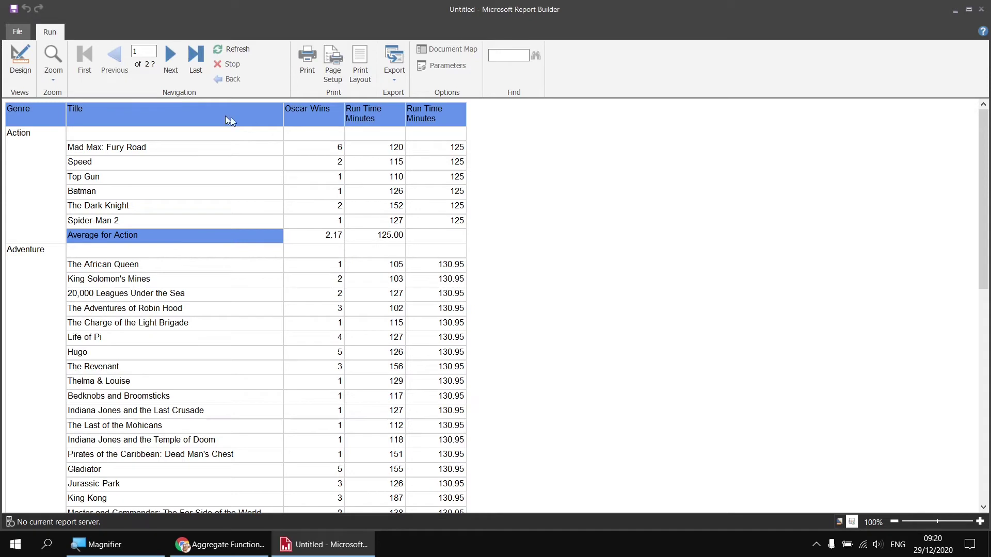
click(20, 61)
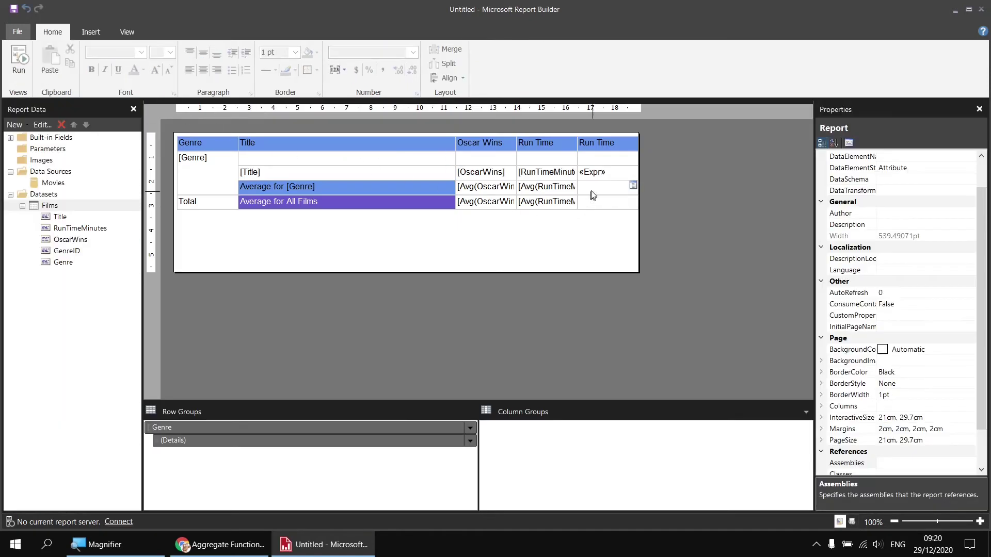
- Change the details cell's expression to =Fields!RunTimeMinutes.Value-Avg(Fields!RunTimeMinutes.Value,"Genre") and check the differences in a preview of the report
right_click(615, 176)
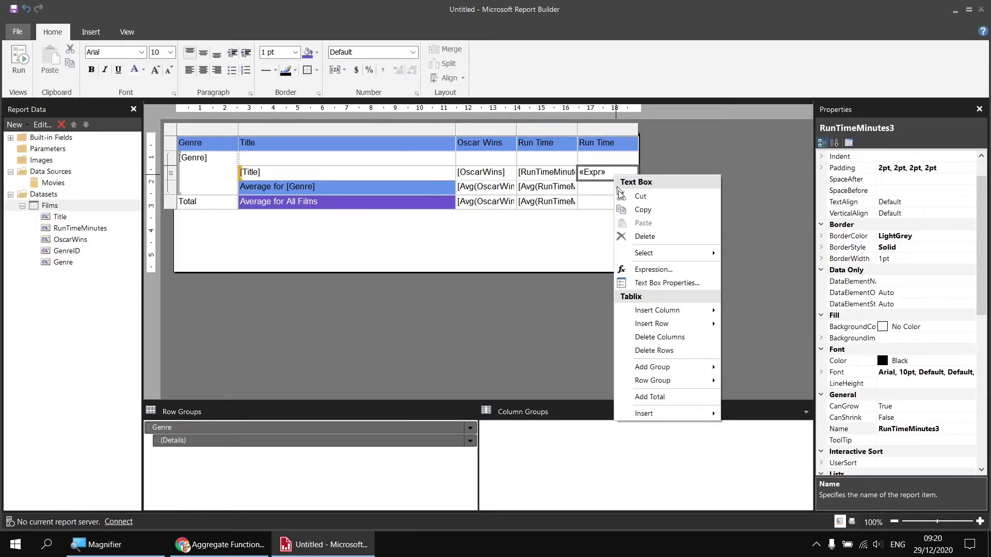
click(652, 271)
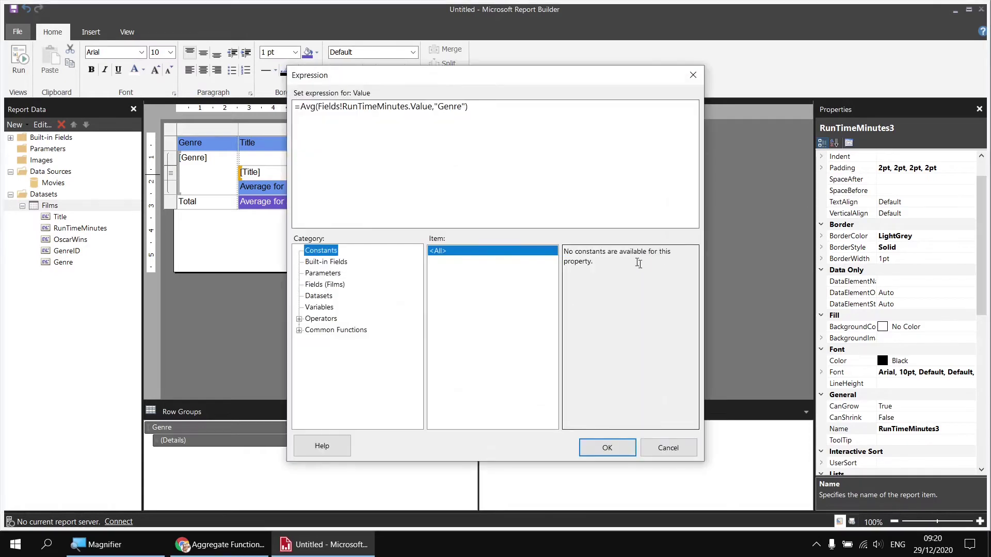
click(300, 106)
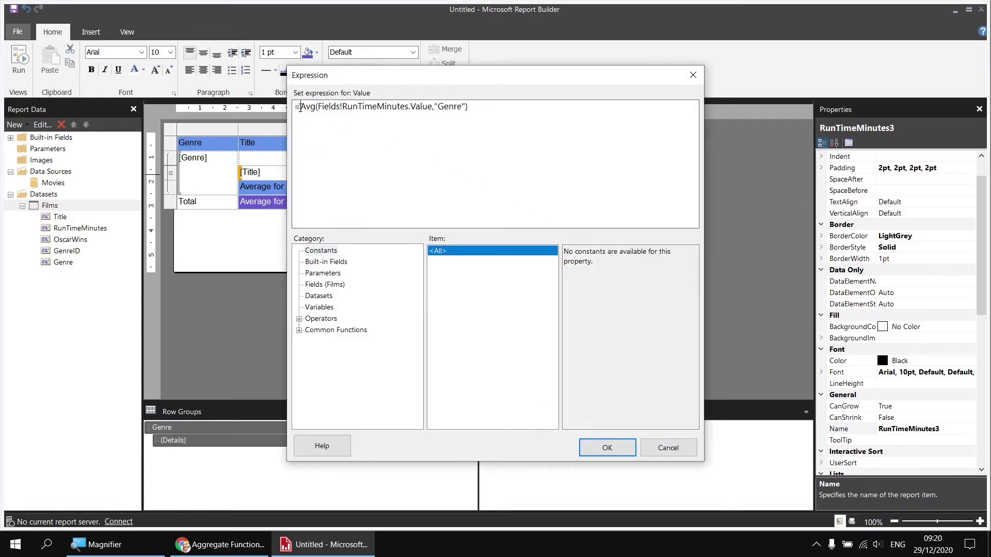
click(318, 287)
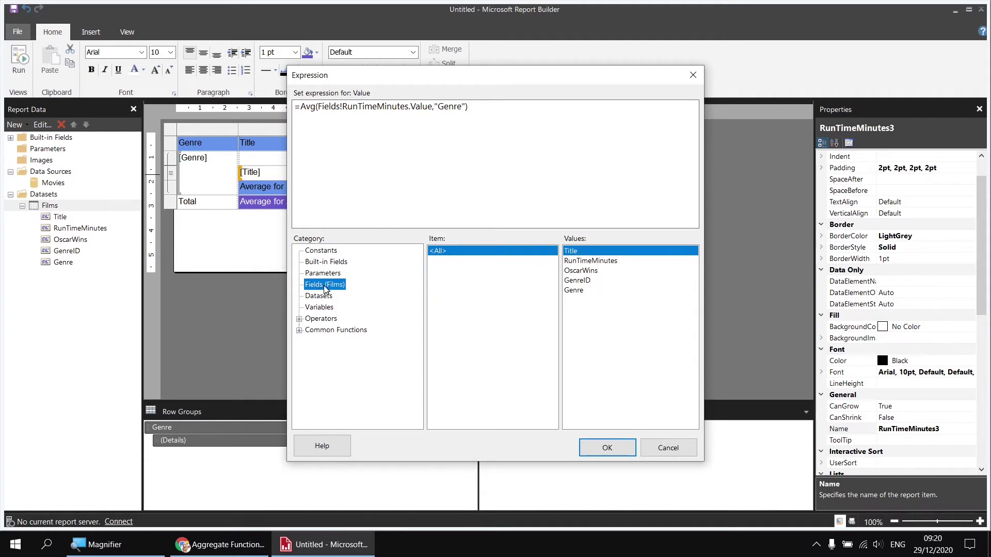
double_click(583, 263)
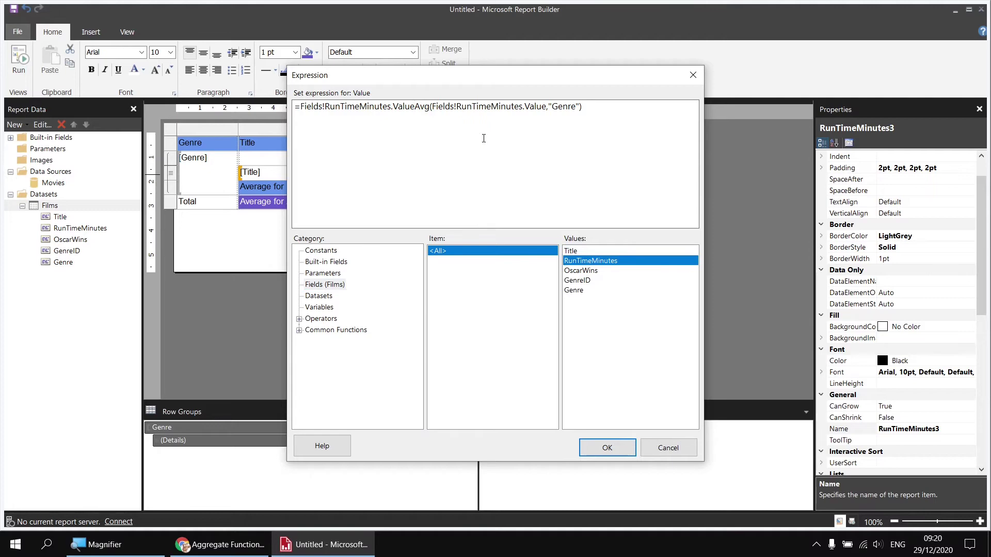
text(-)
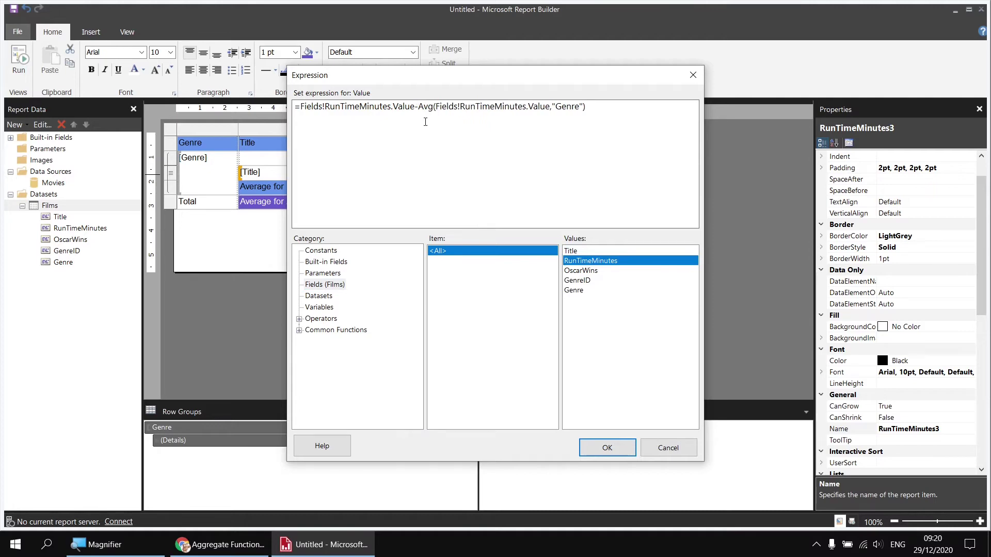
key(super+plus)
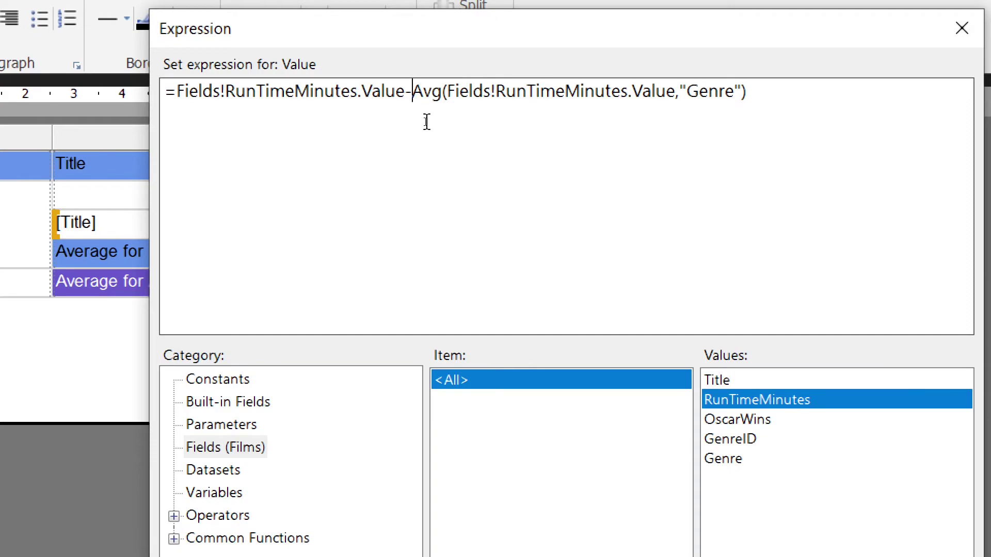
key(super+minus)
click(602, 447)
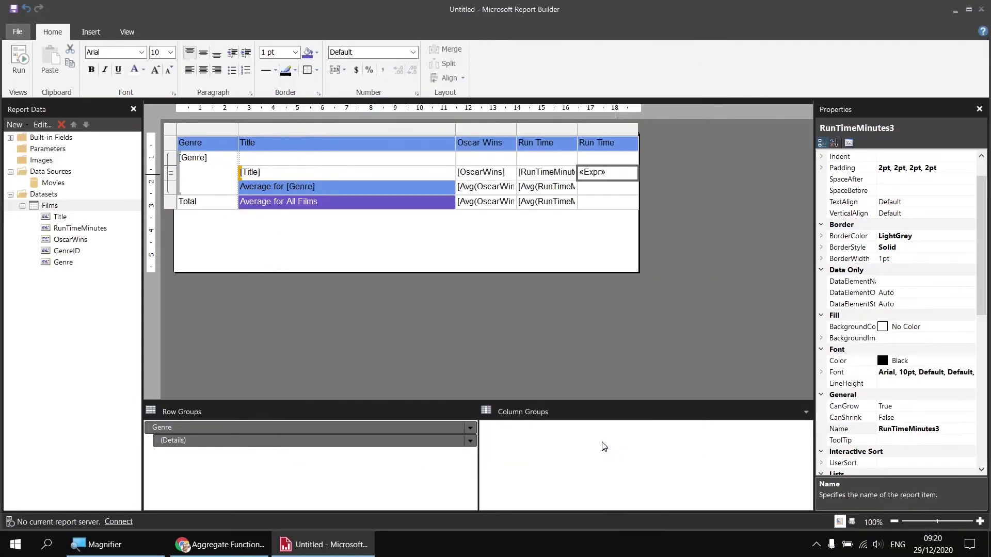
click(19, 61)
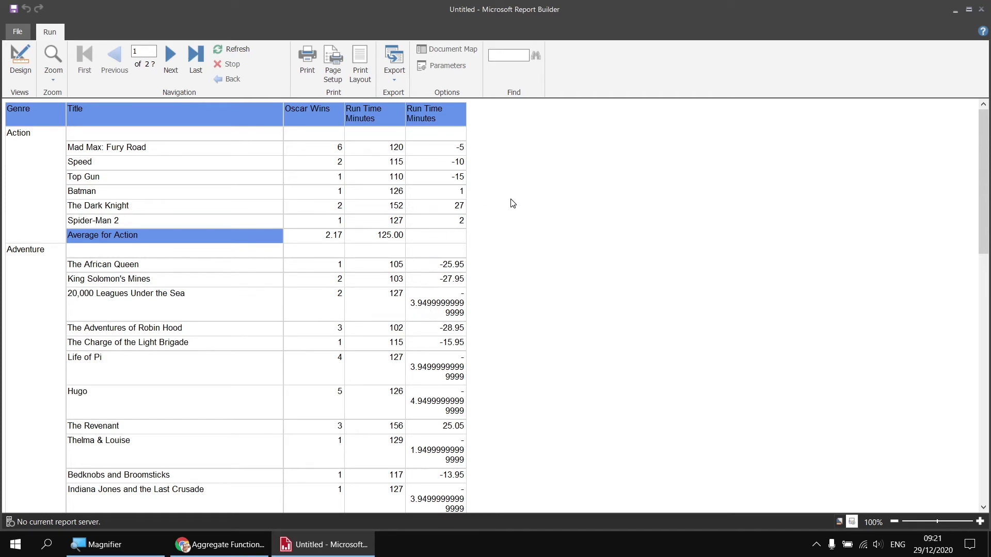
click(21, 61)
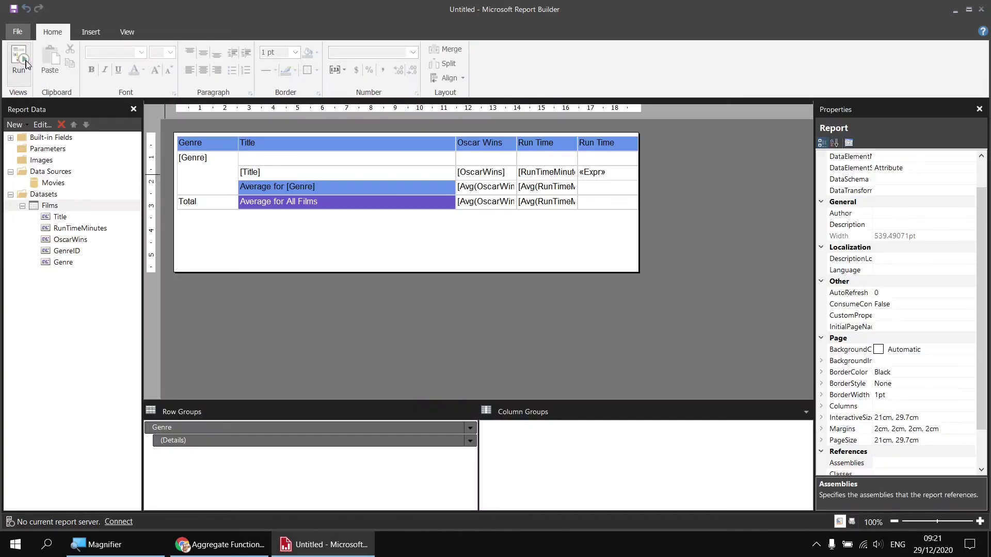
- Set the run time difference cell's number format to +0.00;-0.00 and check the signed values in a preview of the report
click(615, 178)
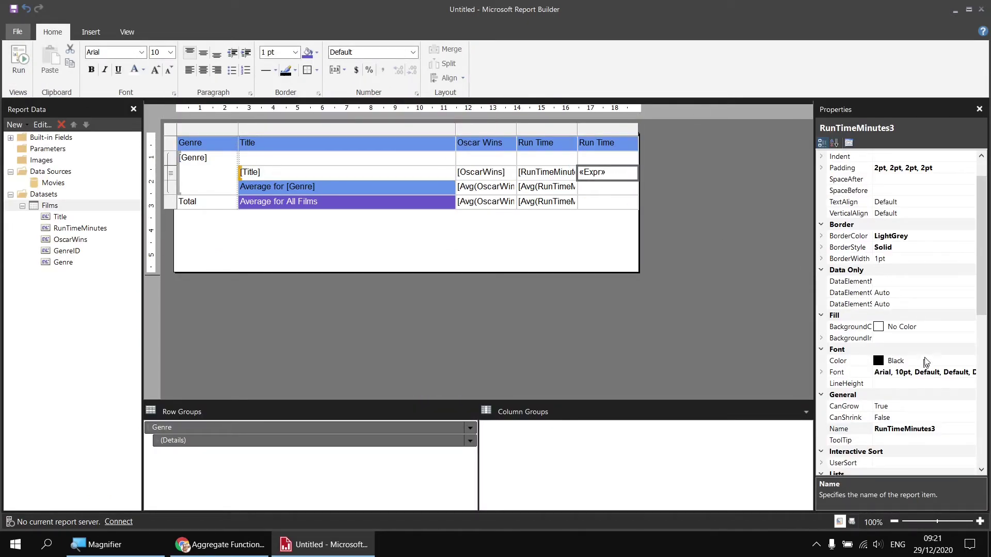
scroll(925, 330, down, 3)
scroll(924, 331, down, 2)
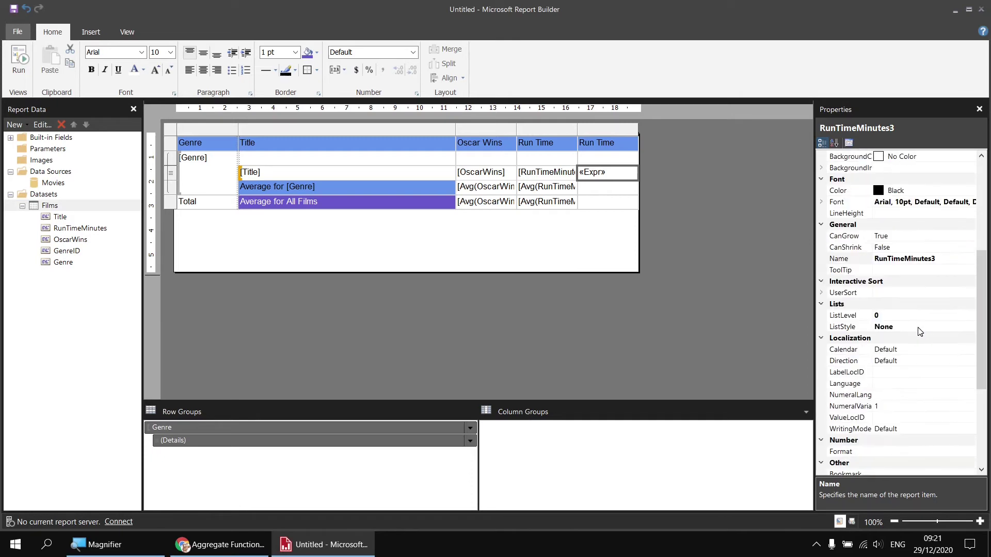
scroll(909, 316, down, 2)
scroll(909, 316, down, 1)
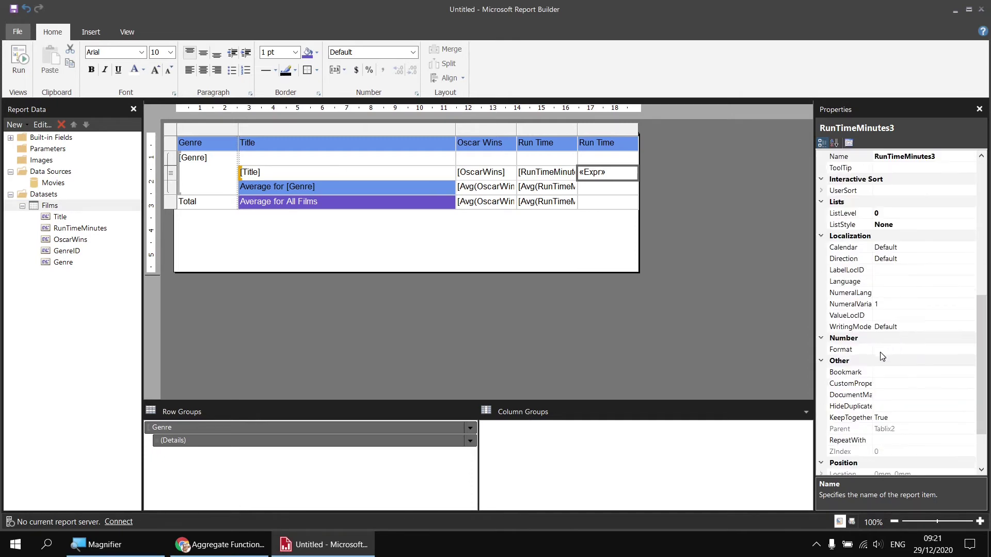
click(912, 351)
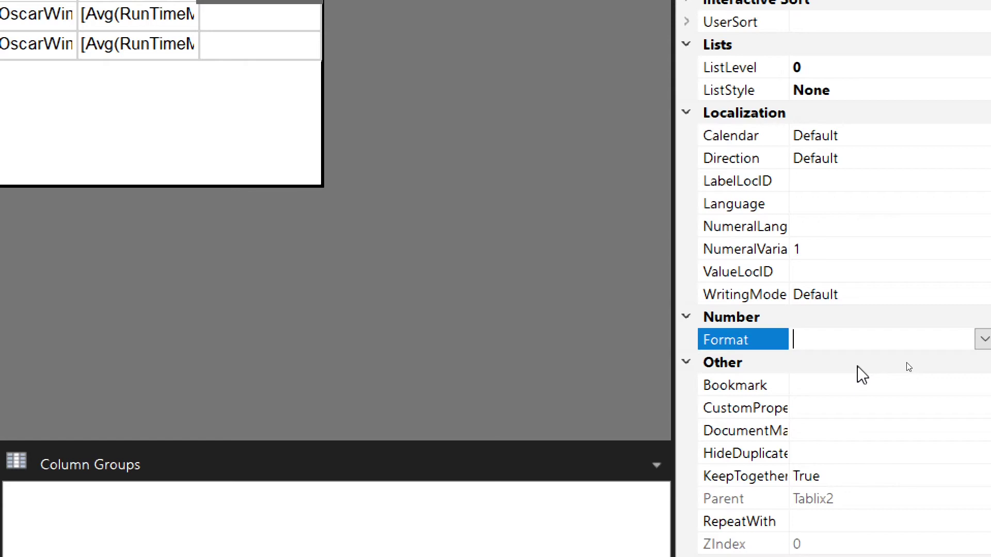
text(+0.00)
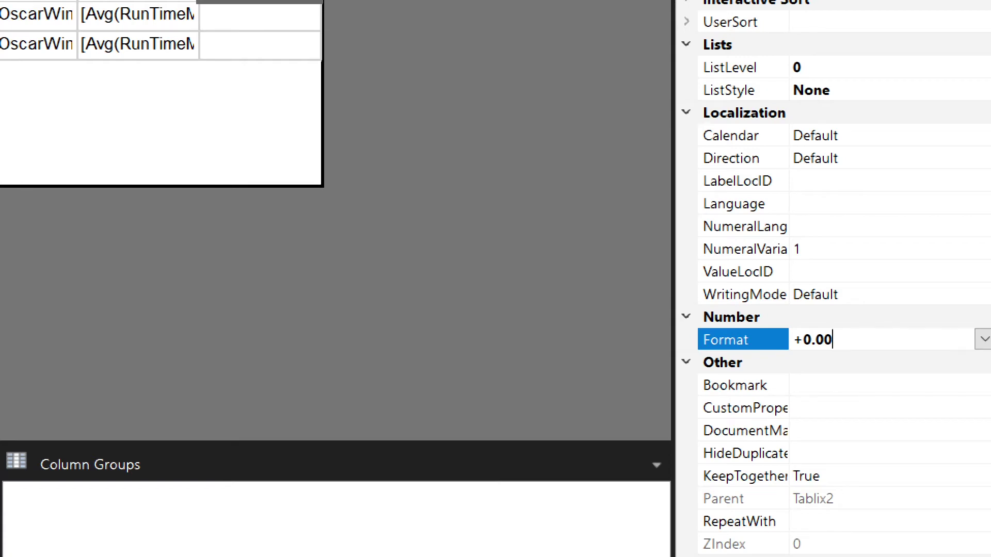
text(;-0.00)
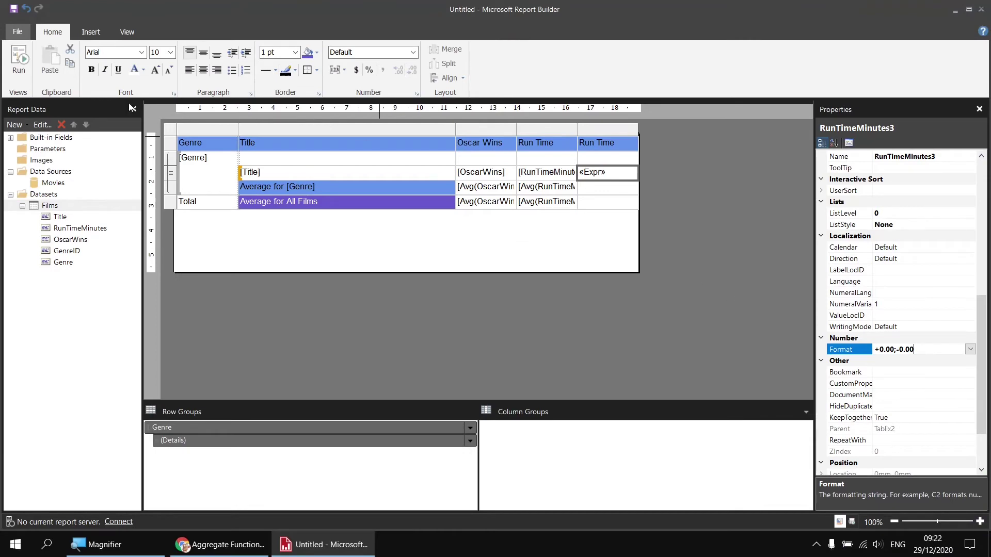
click(18, 59)
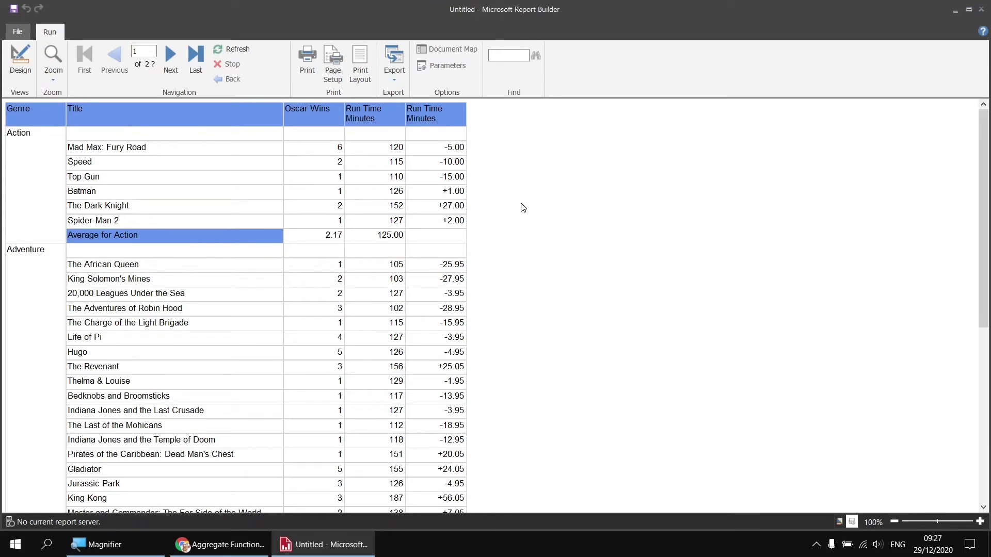
click(20, 59)
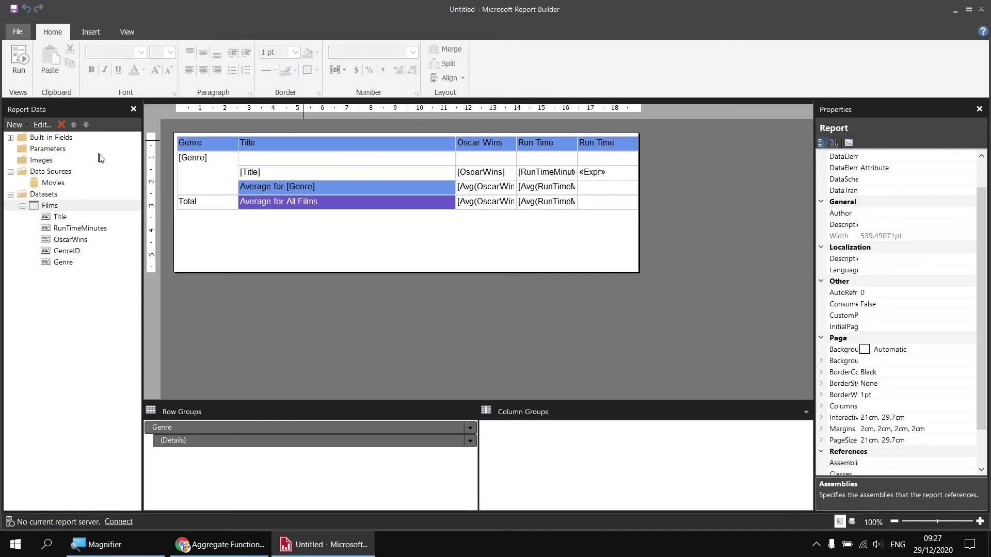
- Check the difference cell's name, open the expression for its font colour and clear the default colour from it
click(616, 179)
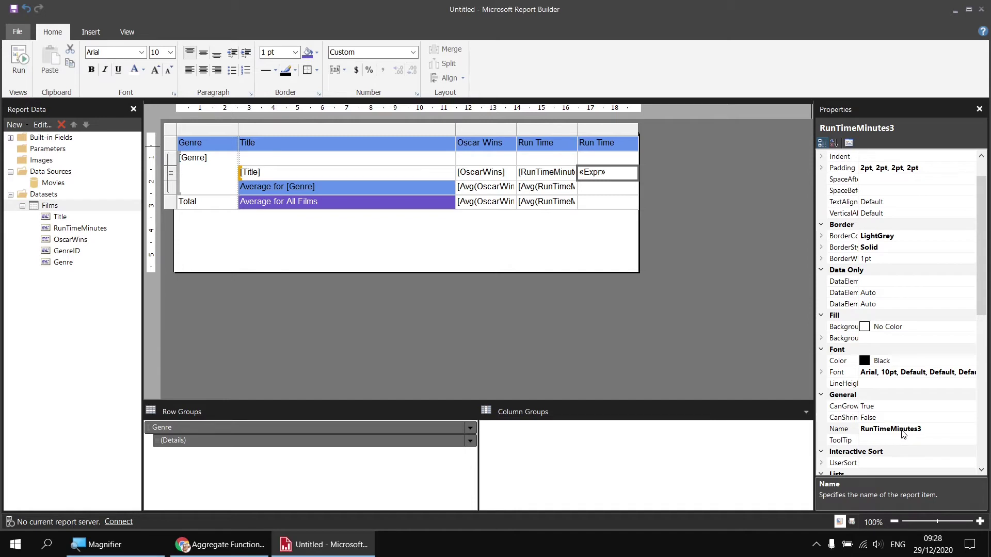
drag(922, 430, 861, 429)
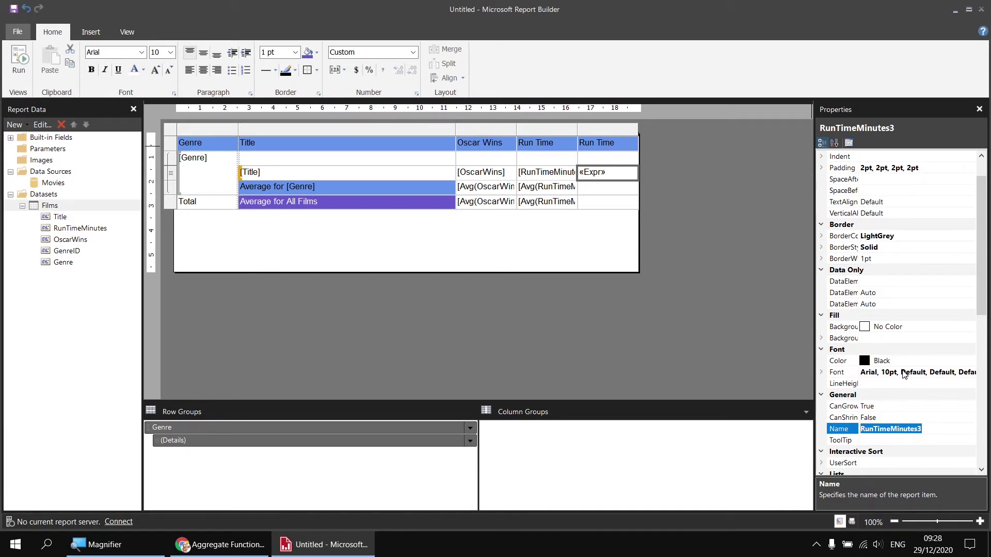
click(848, 363)
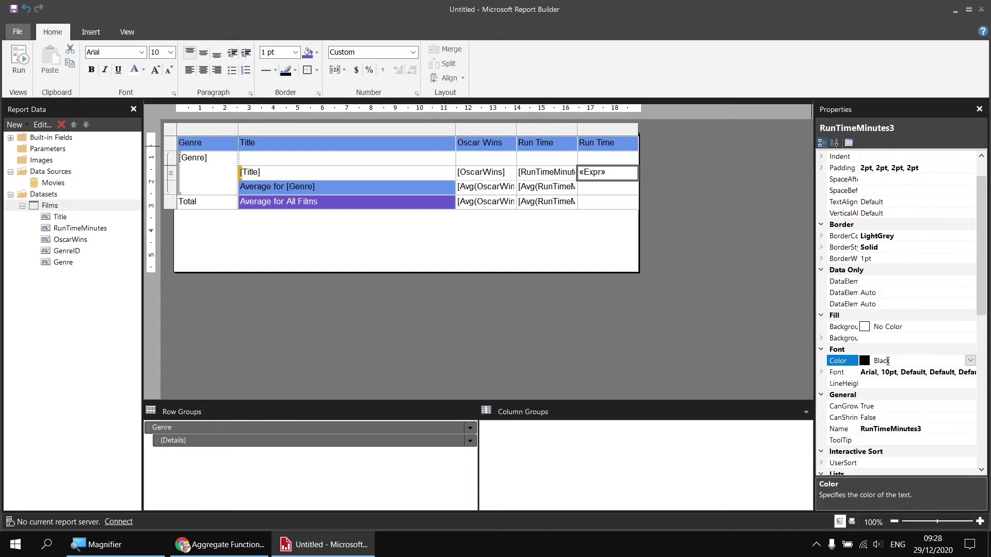
click(970, 361)
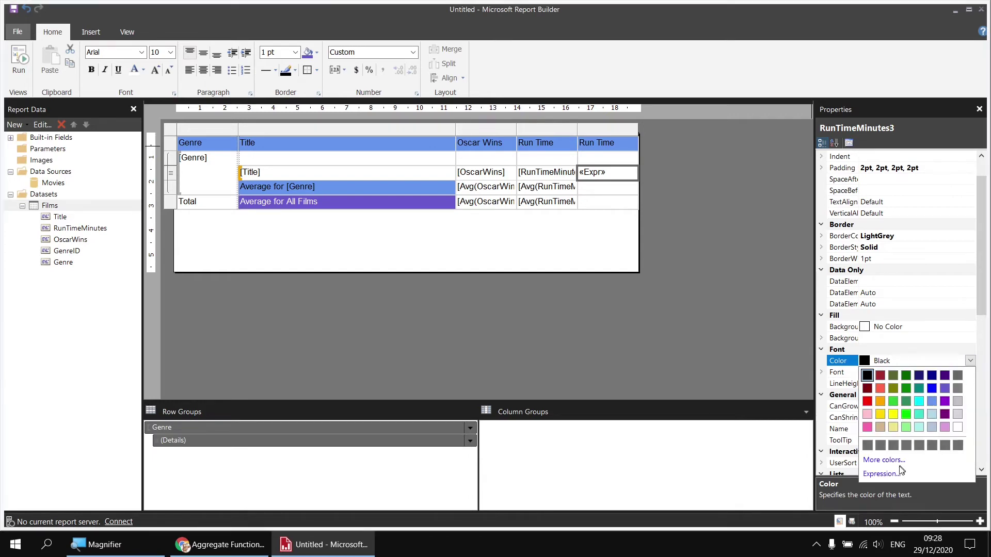
click(894, 476)
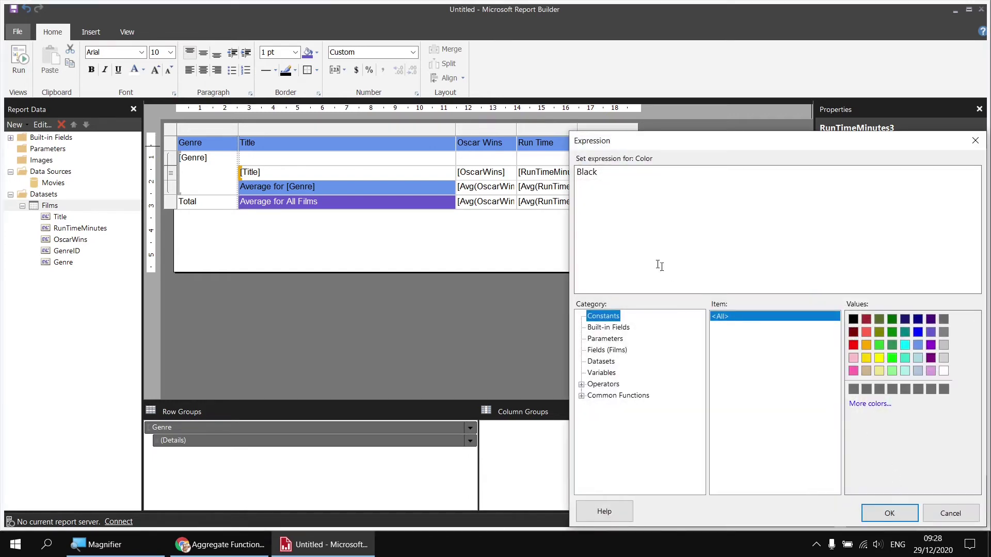
drag(606, 179, 576, 171)
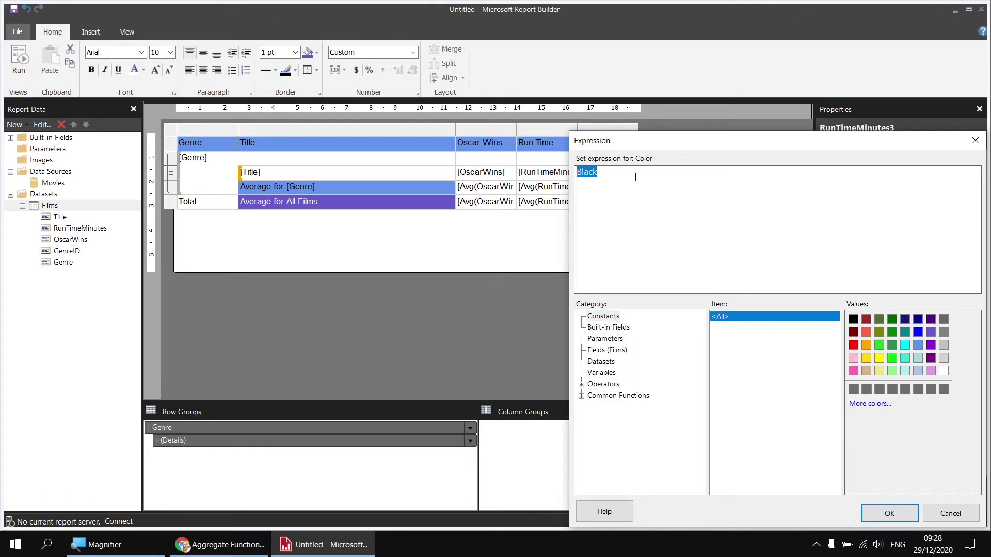
key(Delete)
drag(642, 144, 449, 73)
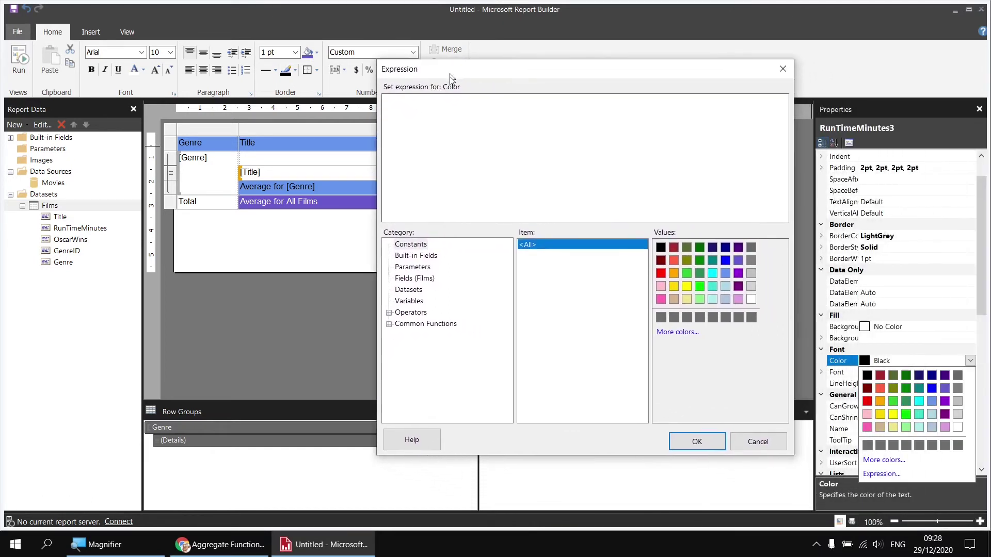
- Begin the font colour expression with an IIf function that tests ReportItems!RunTimeMinutes3.Value >= 0
click(389, 324)
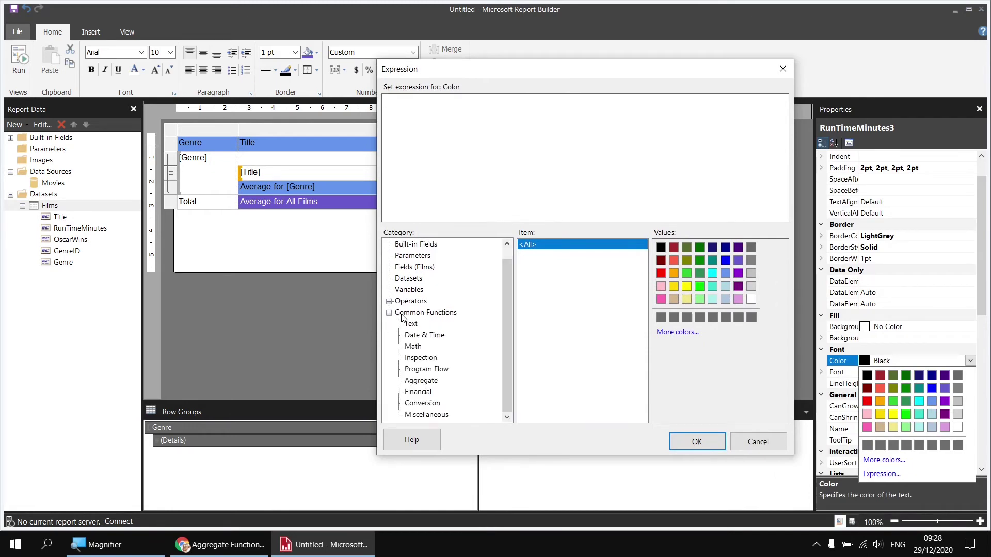
click(426, 369)
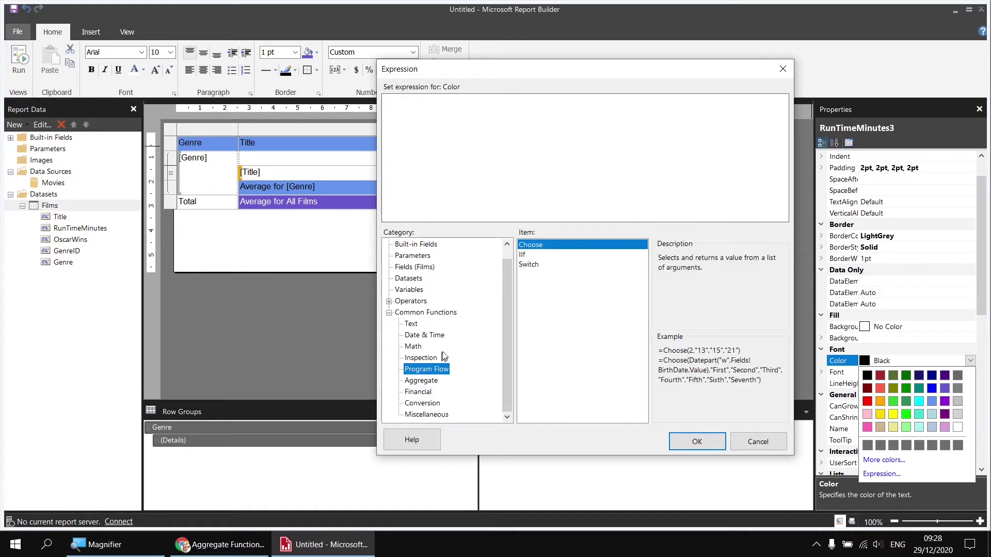
double_click(525, 254)
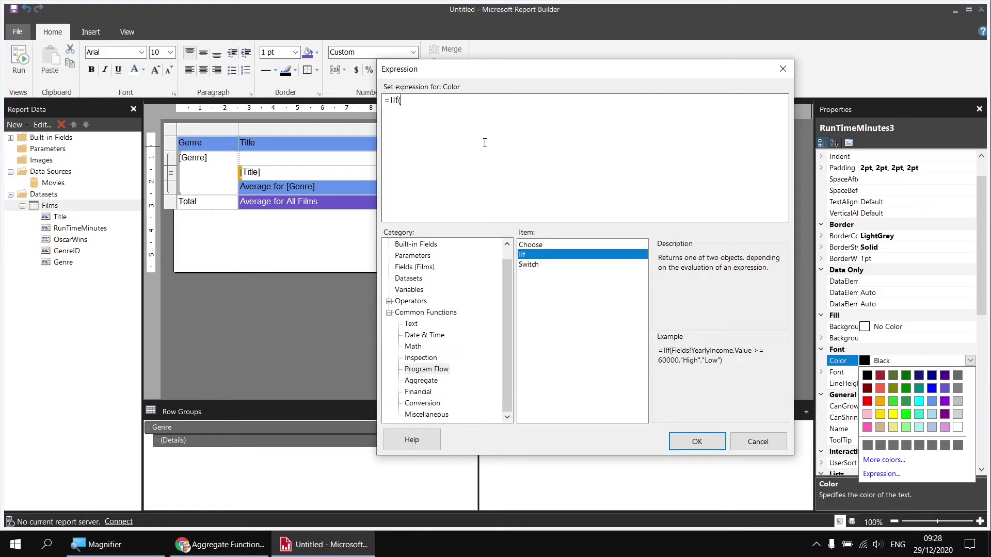
text(ReportItems)
text(!RunTimeMinutes3)
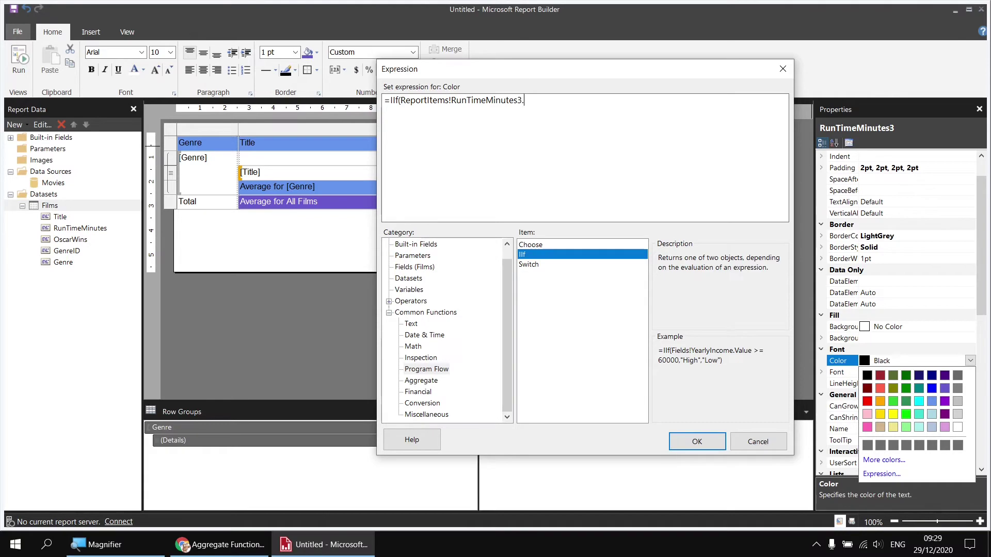
text(.Value)
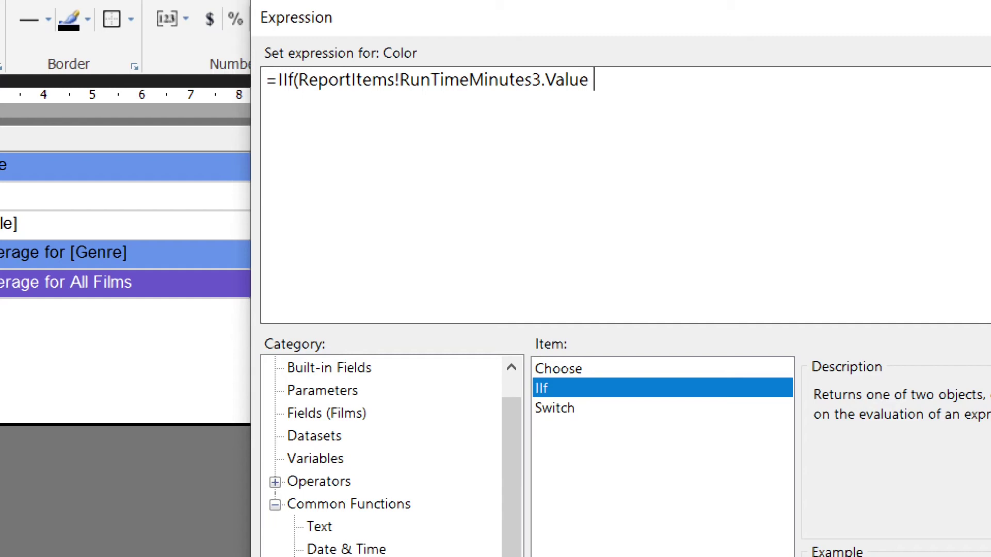
text(>= 0,)
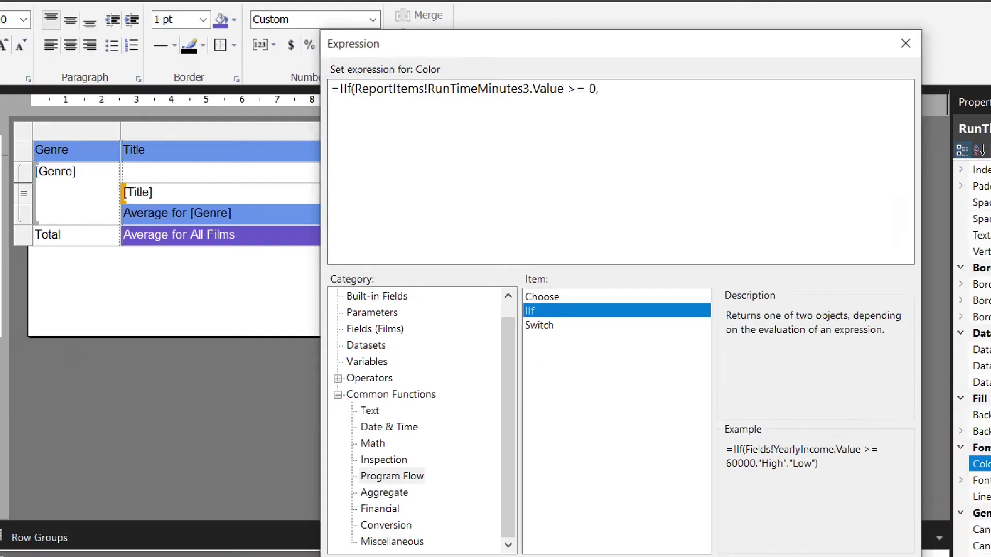
- Complete the IIf with "Blue" as the true result and "Tomato" as the false result, then check the colours in a report preview
scroll(505, 272, up, 1)
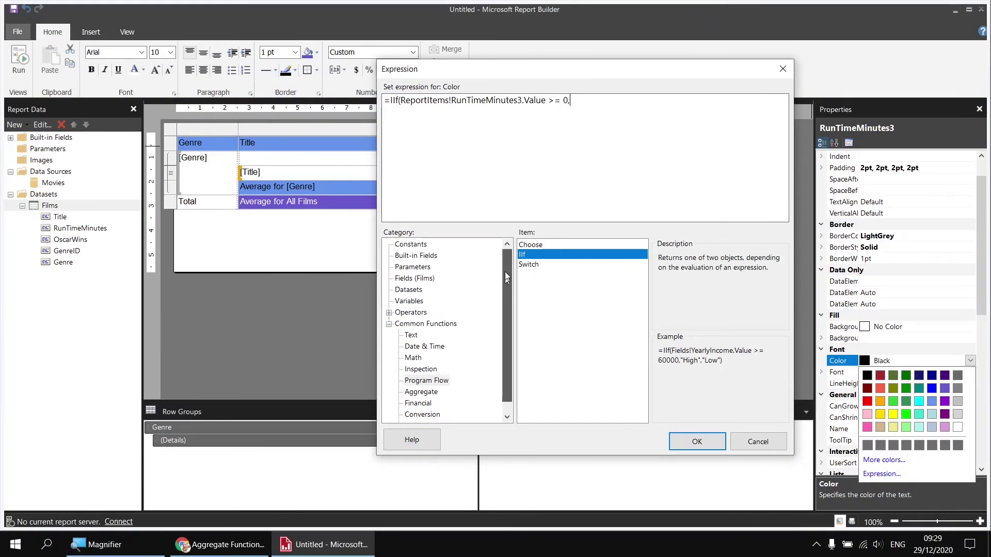
click(413, 245)
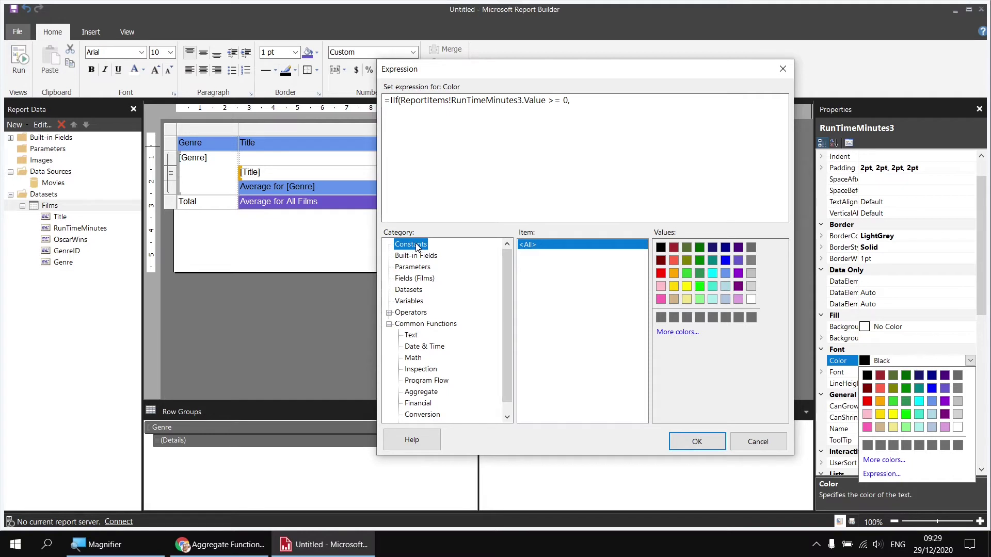
double_click(726, 261)
double_click(673, 260)
text())
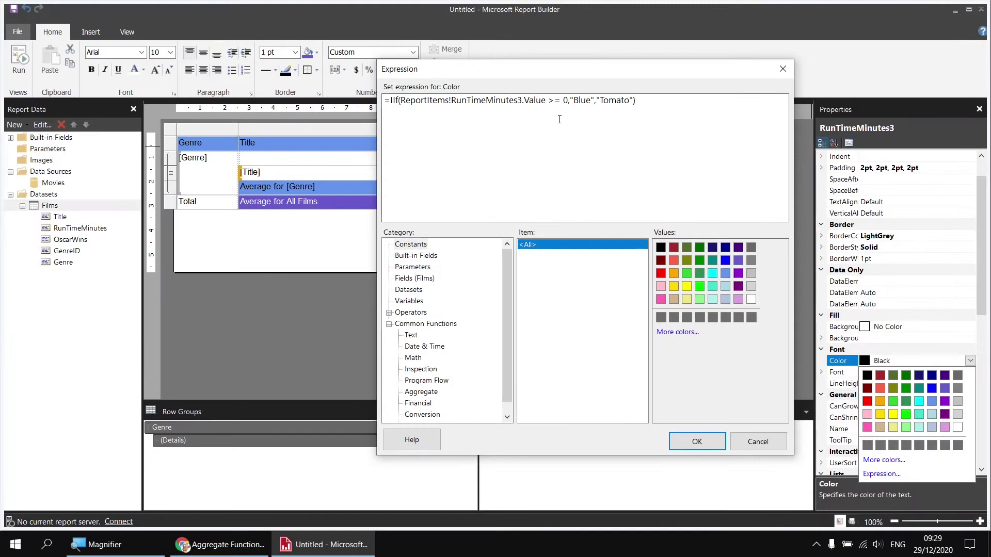
click(697, 442)
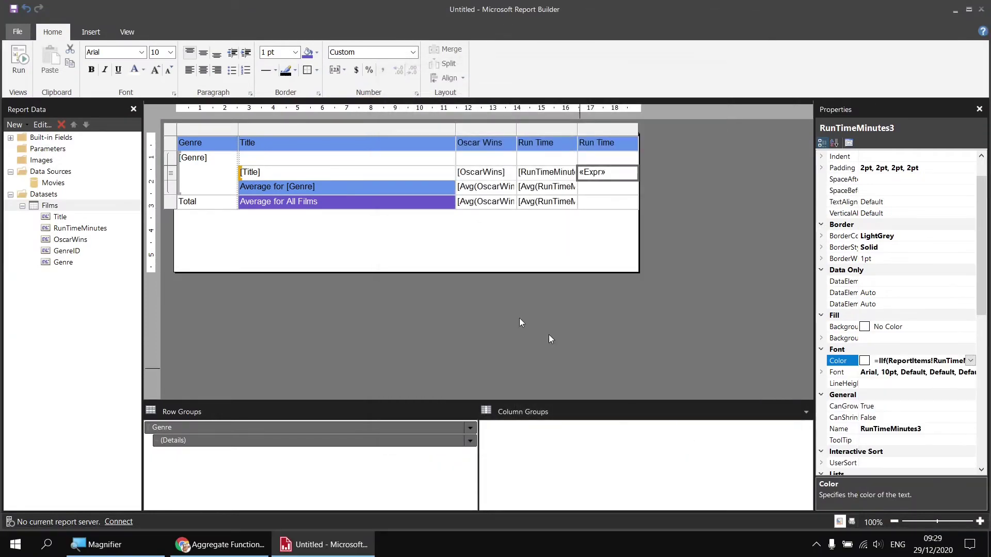
click(25, 56)
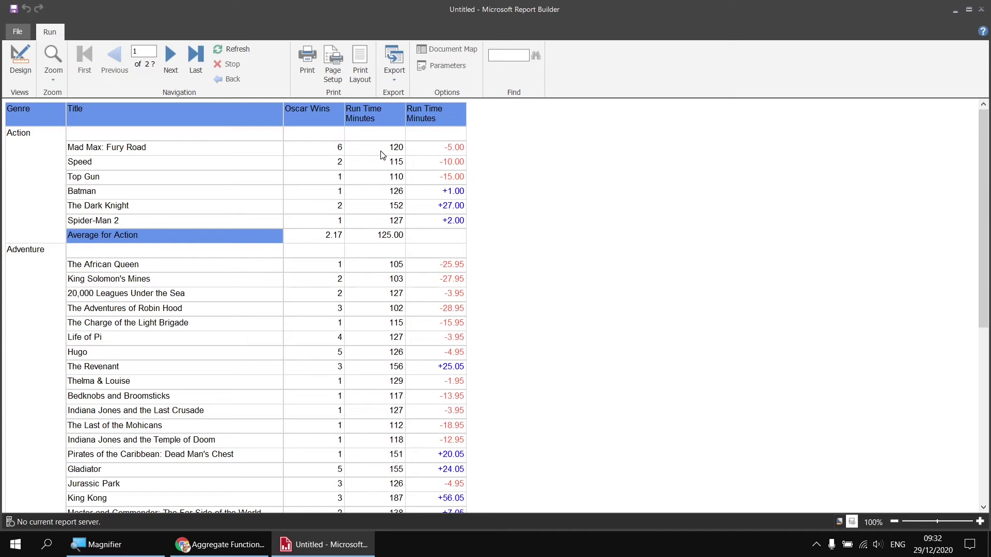
click(20, 61)
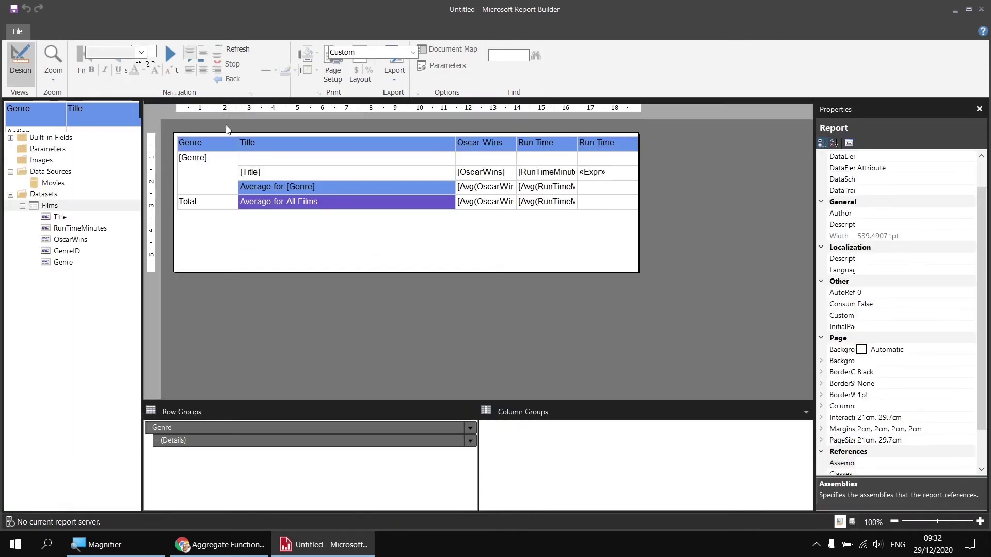
- Insert a new column to the right of the run time difference column
click(607, 164)
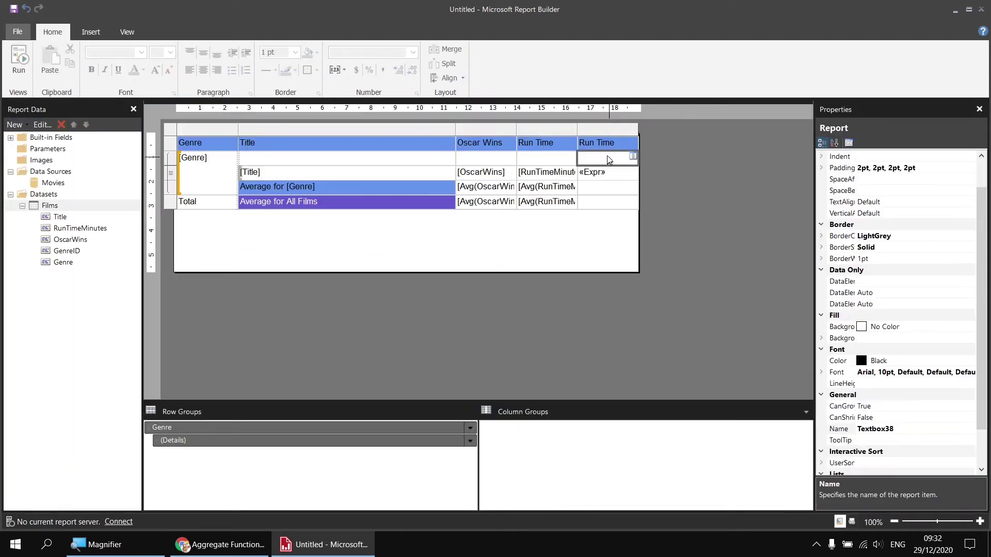
right_click(607, 130)
mouse_move(671, 139)
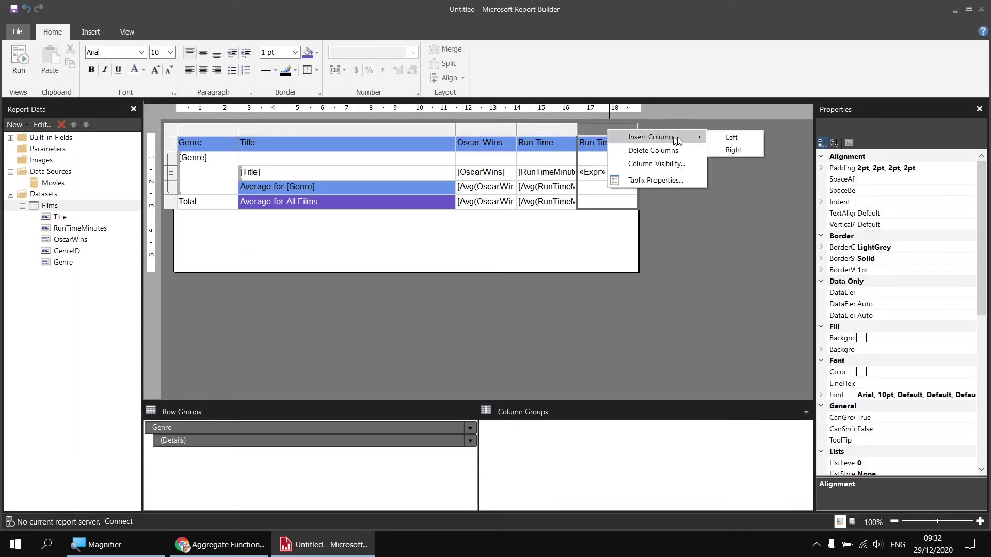
click(714, 150)
- Set the new column's detail cell expression to =Fields!RunTimeMinutes.Value - Avg(Fields!RunTimeMinutes.Value,"Tablix1")
click(660, 175)
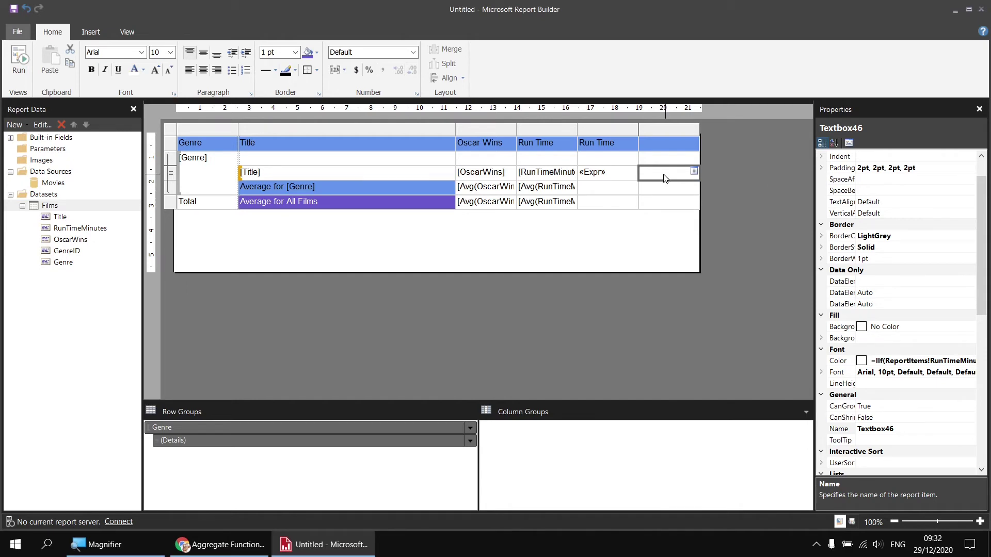
right_click(666, 177)
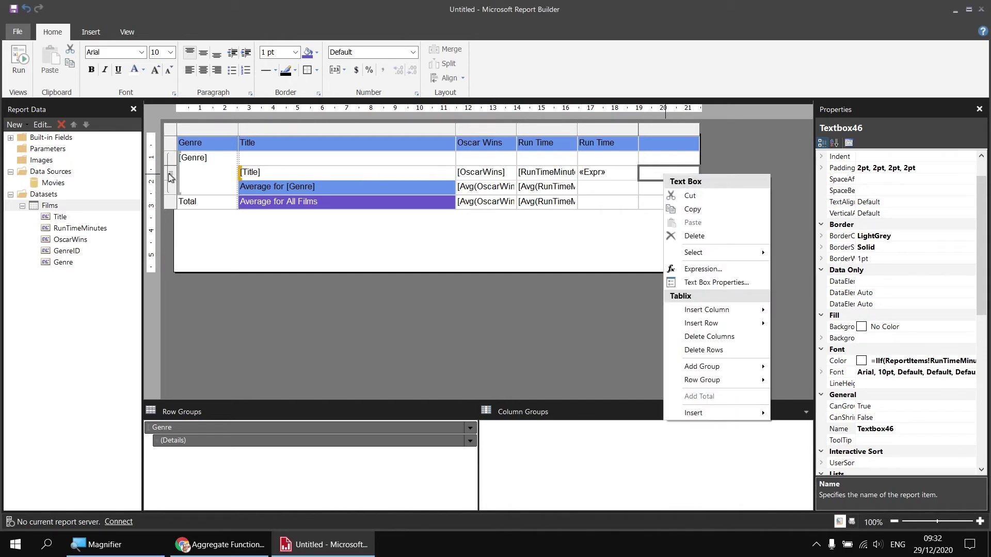
click(714, 268)
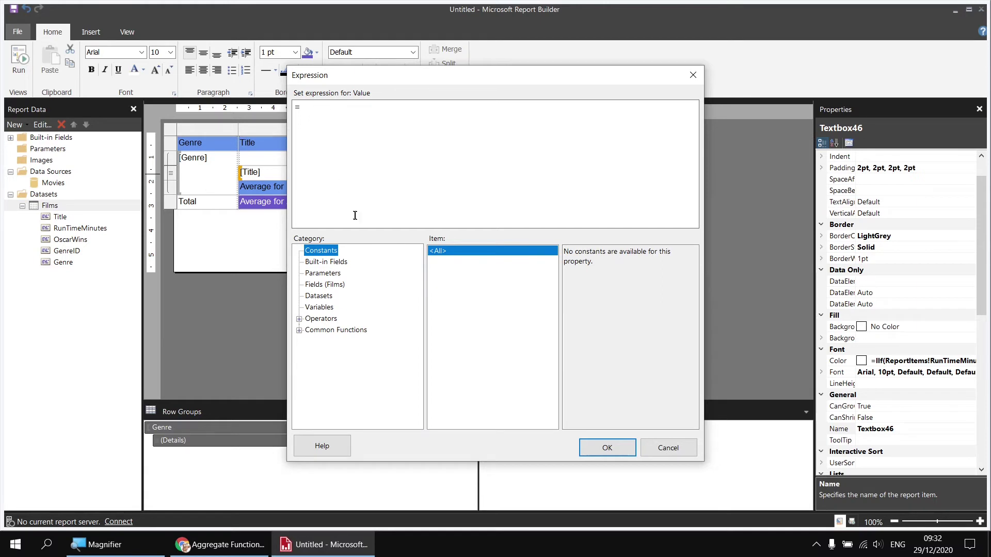
click(335, 284)
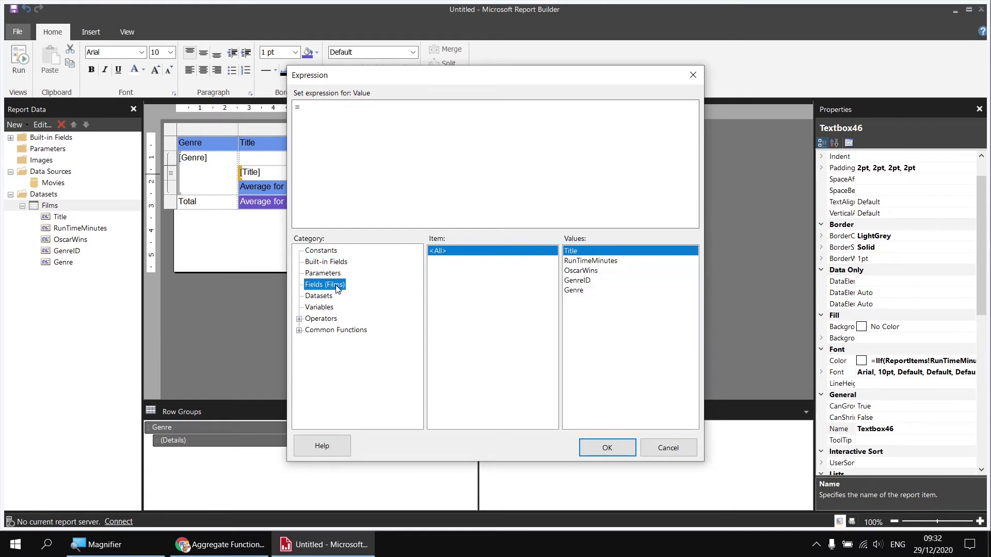
double_click(600, 262)
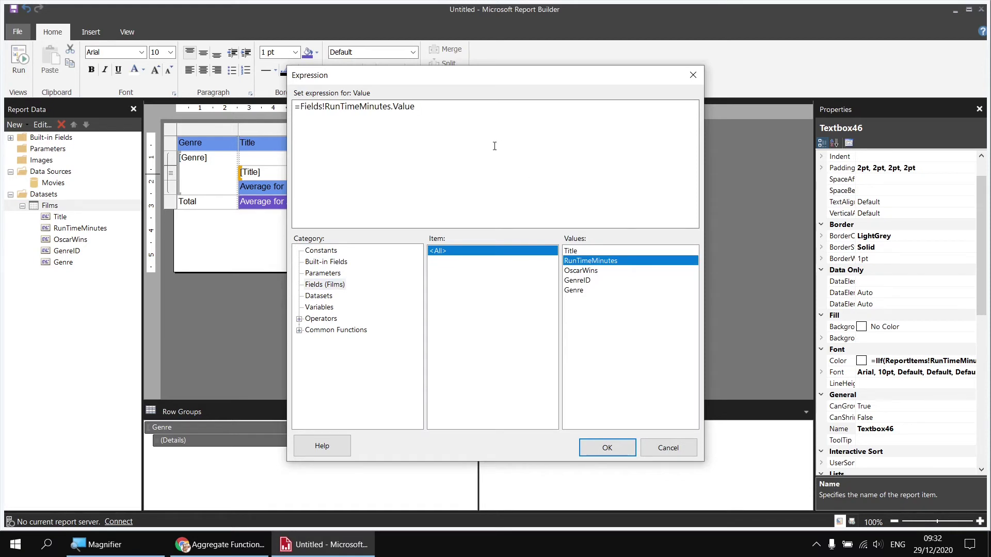
text(- Avg()
double_click(609, 264)
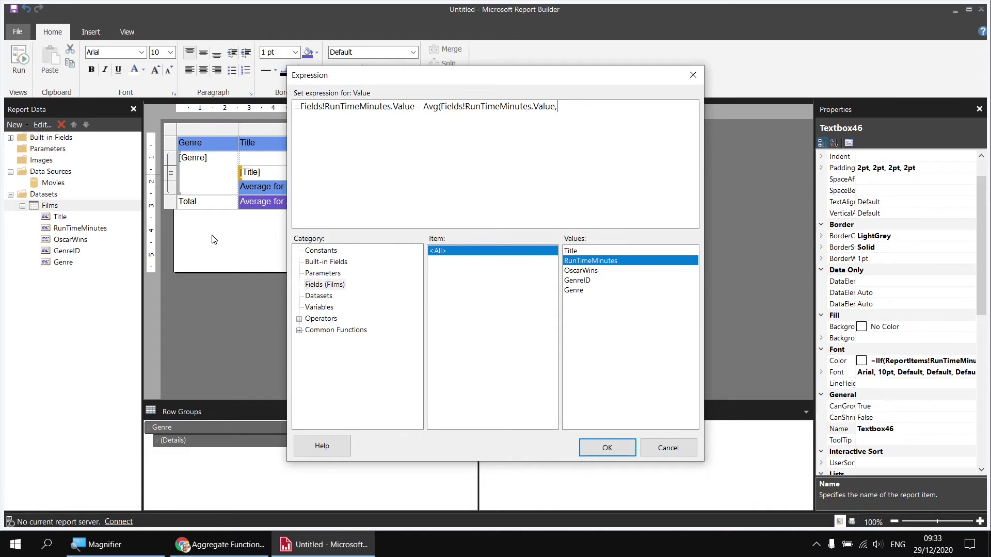
text("Tablix1"))
click(608, 450)
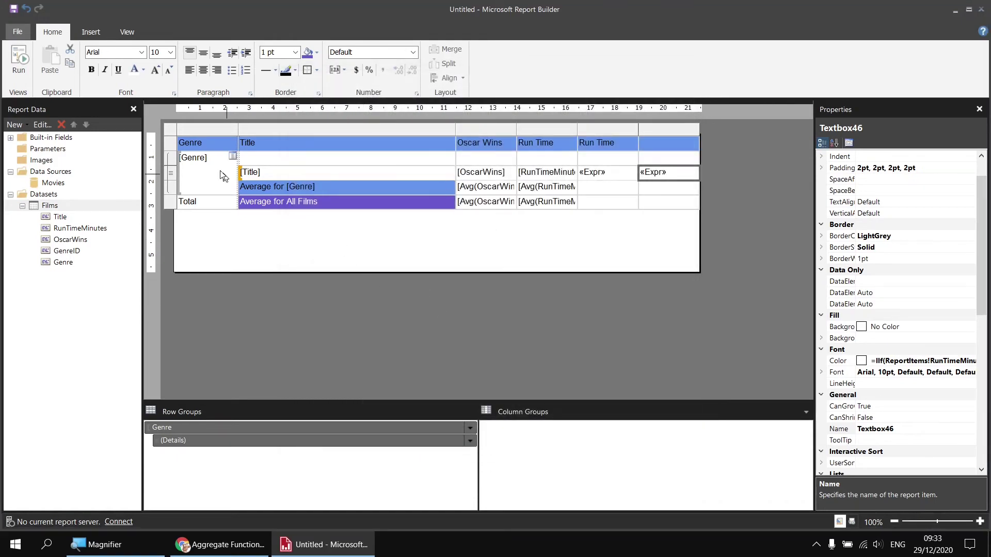
- Rename the table as Tablix1 to match the expression's scope, then preview the report and return to the design
drag(403, 245, 355, 187)
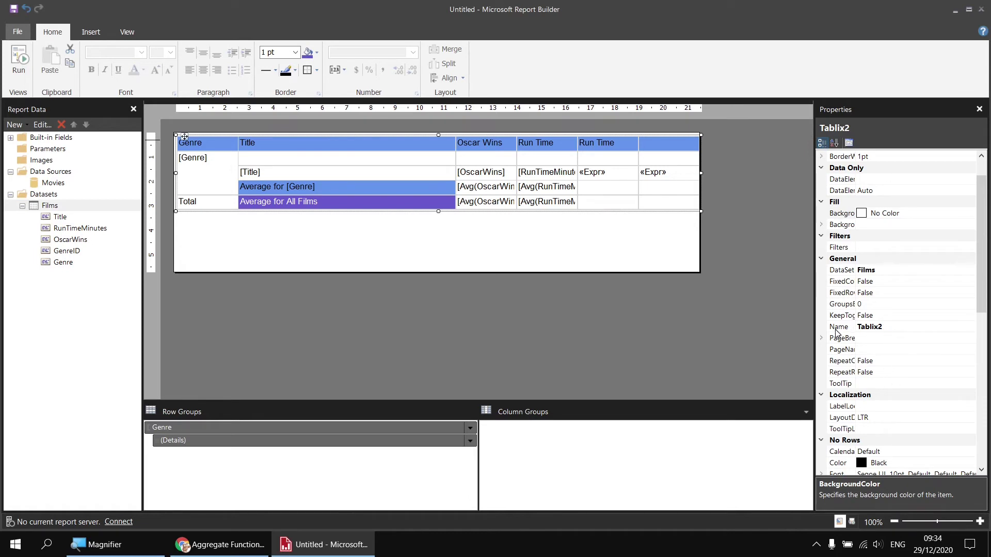
click(881, 327)
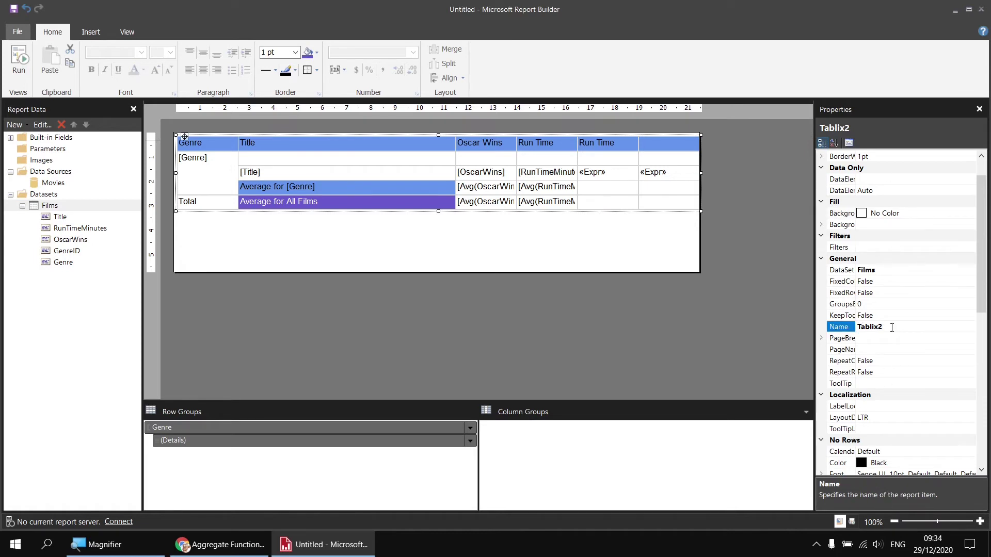
key(BackSpace)
text(1)
key(Return)
click(21, 58)
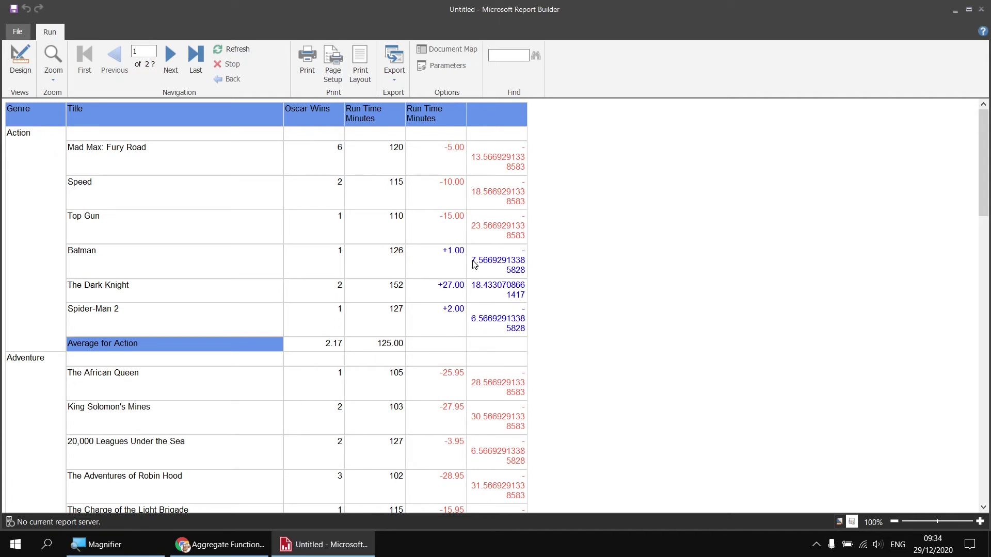
click(20, 61)
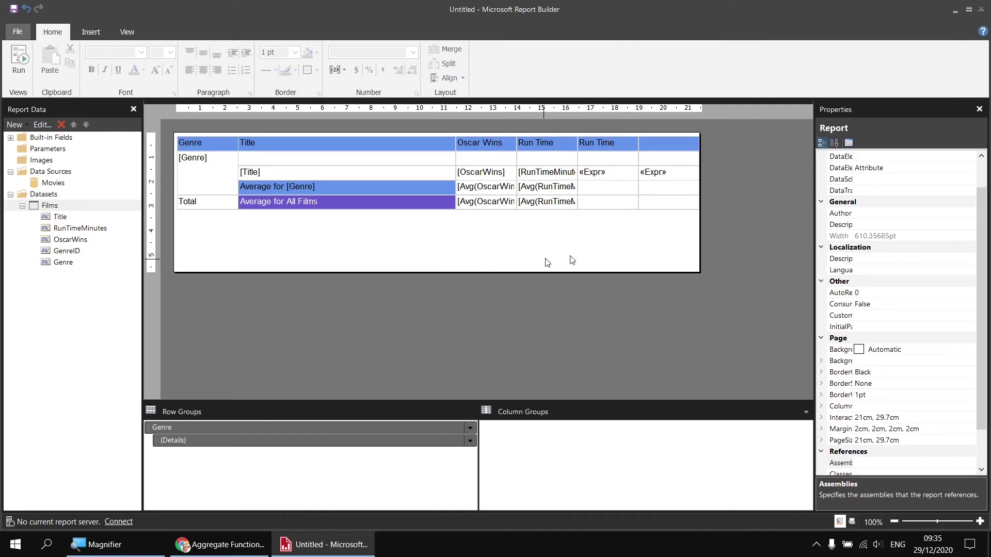
- Copy the number format string +0.00;-0.00 from the genre run time difference cell
click(617, 176)
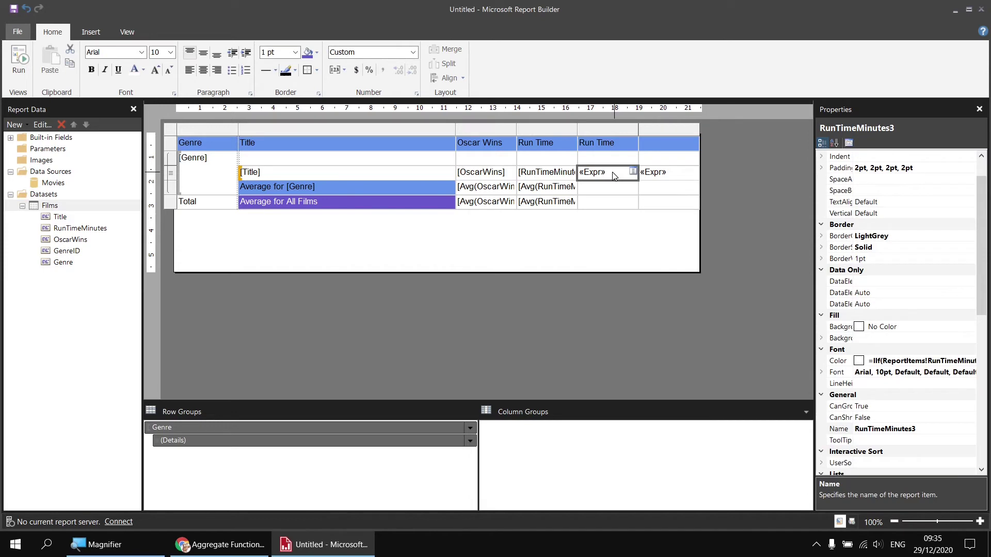
scroll(923, 361, down, 4)
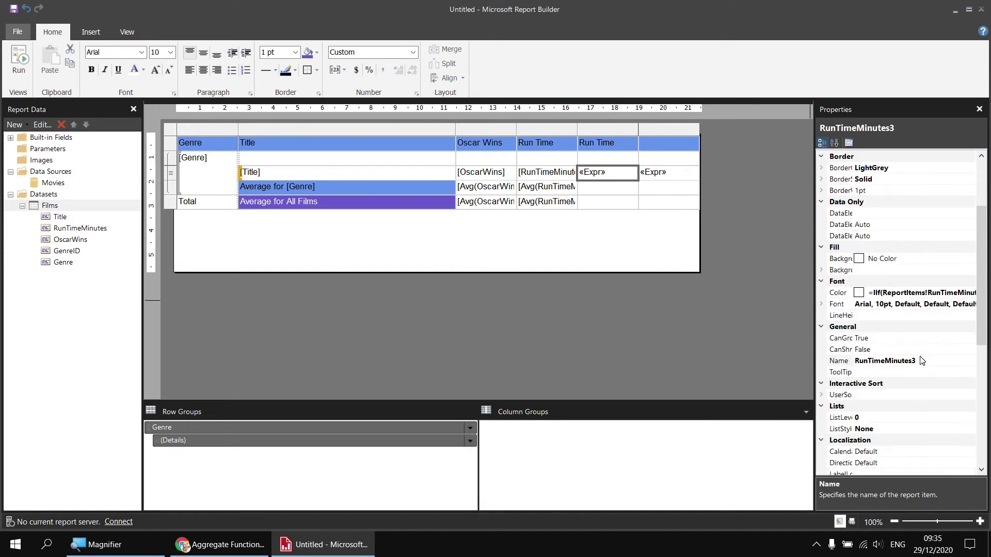
scroll(923, 361, down, 4)
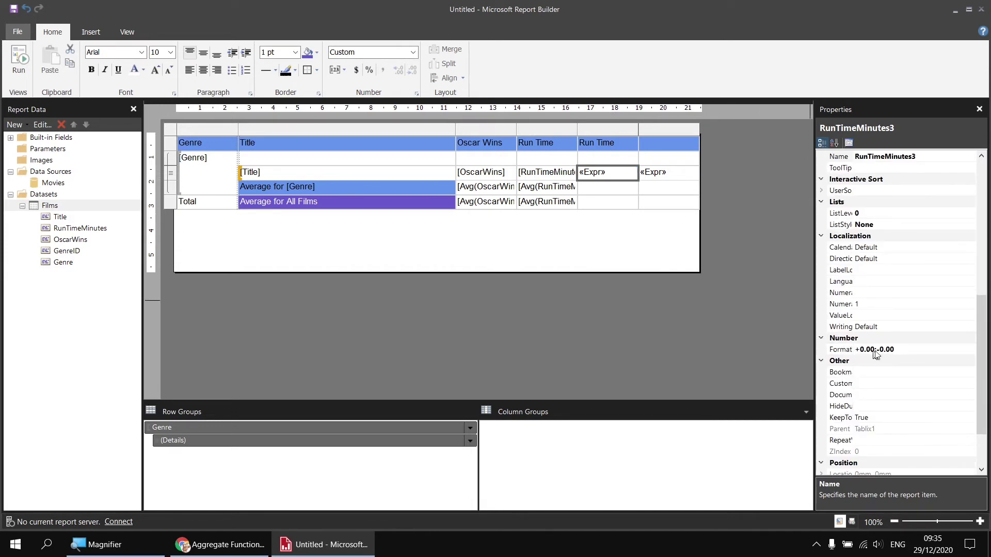
click(903, 352)
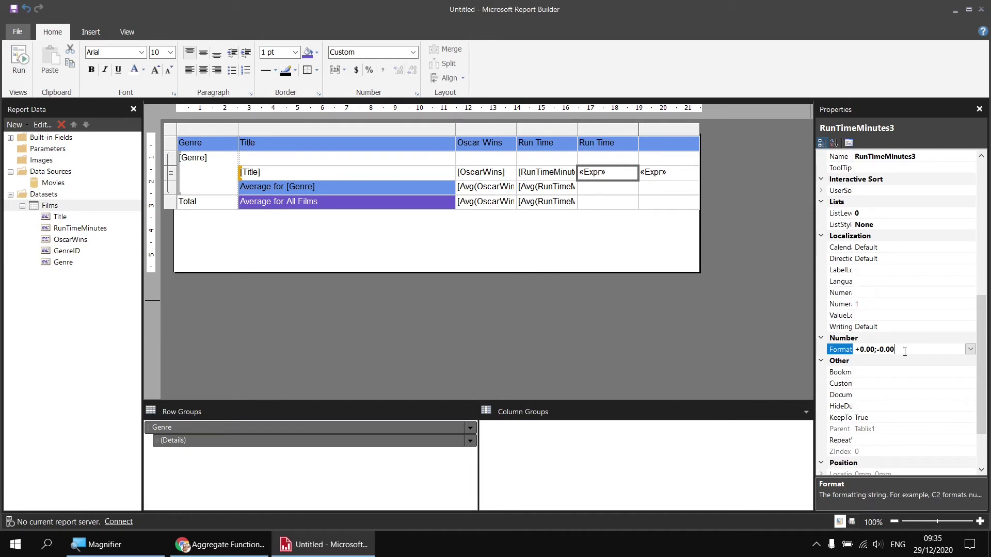
drag(904, 351, 855, 350)
key(ctrl+c)
- Apply the copied +0.00;-0.00 format to the overall difference cell, then check it in a report preview
click(675, 178)
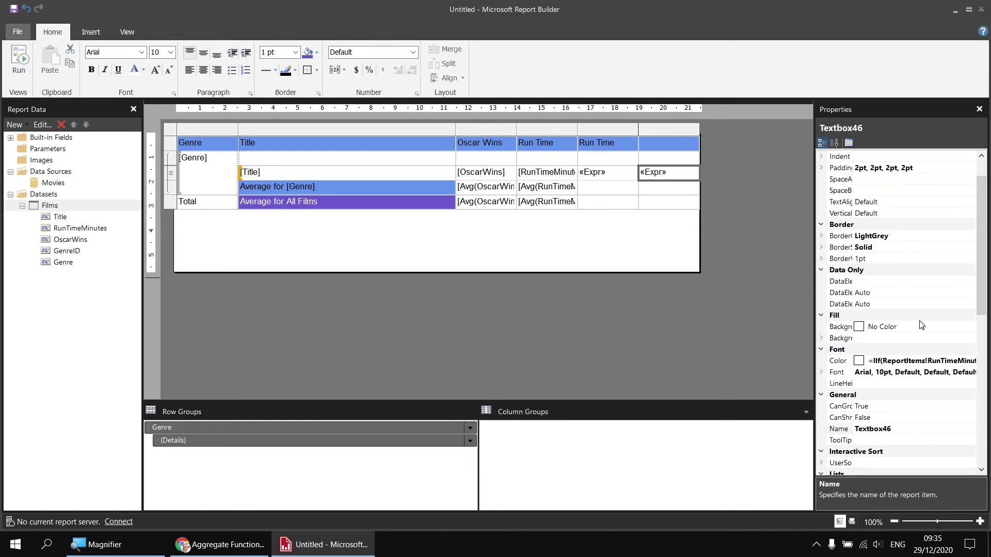
scroll(921, 328, down, 4)
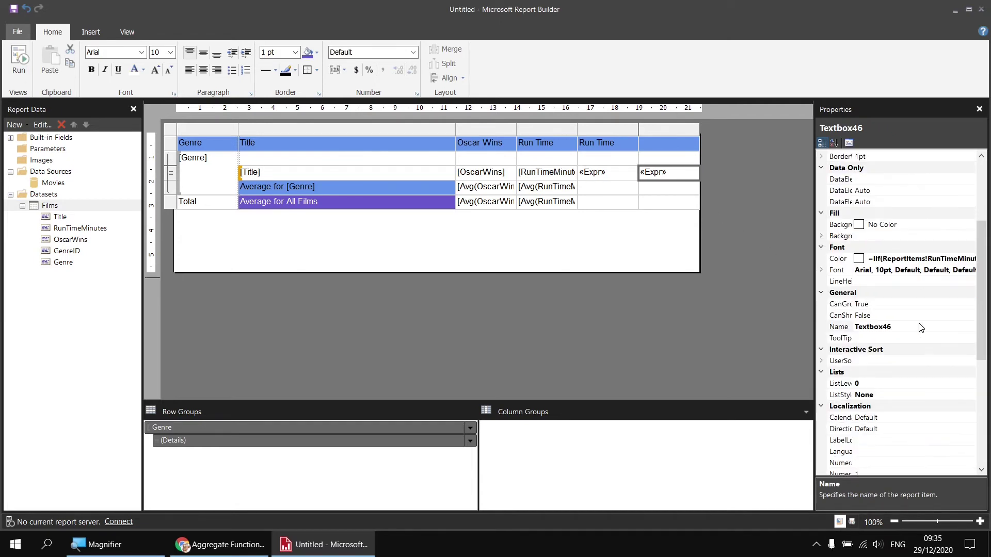
scroll(922, 328, down, 4)
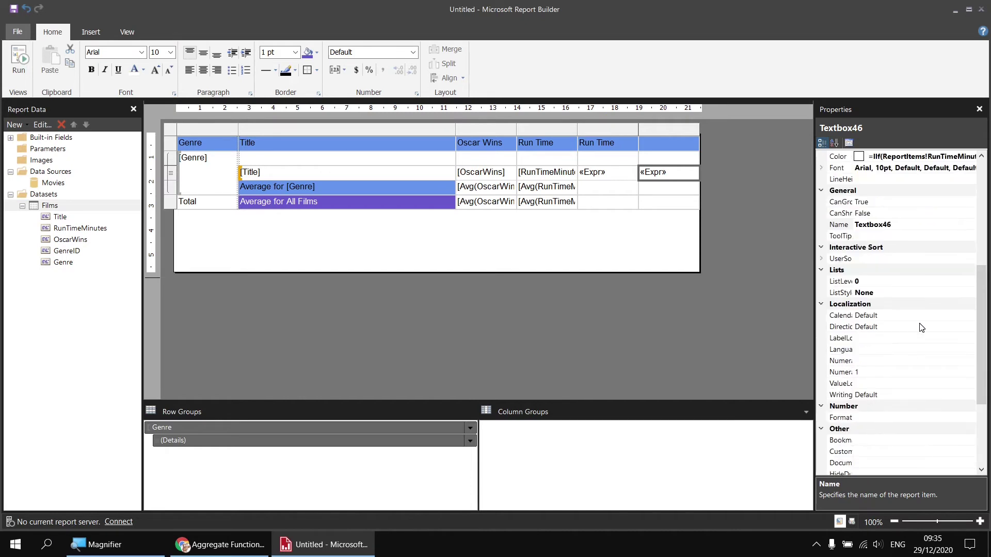
click(886, 350)
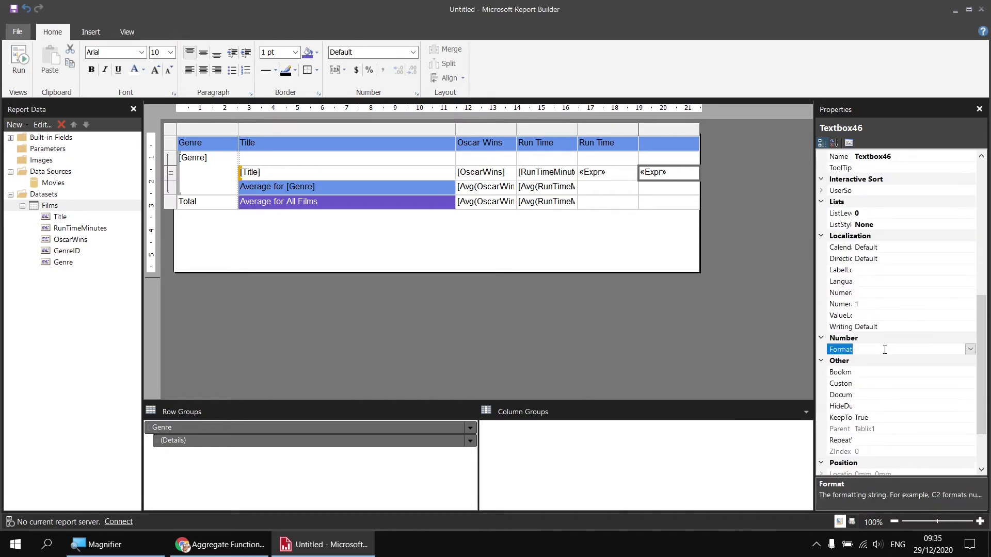
key(ctrl+v)
click(888, 363)
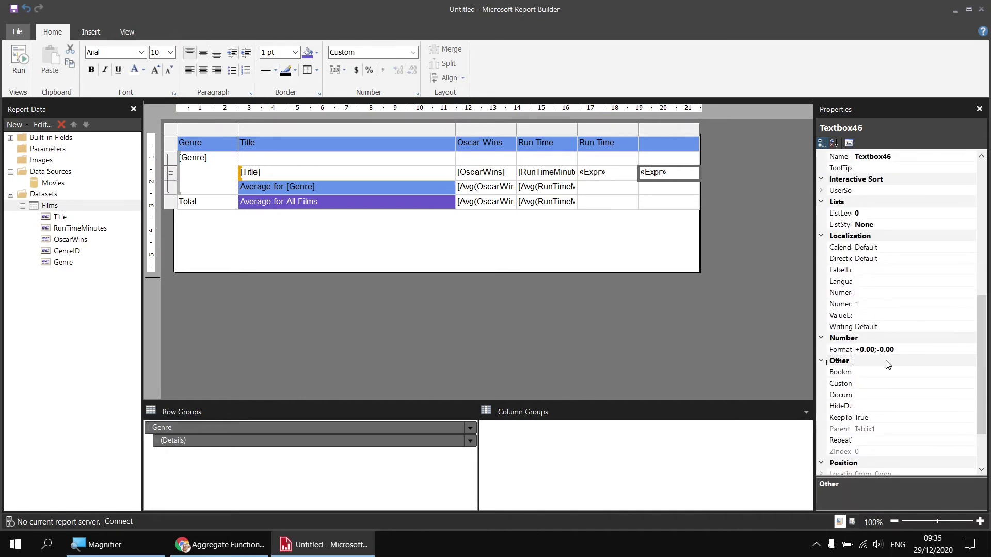
click(25, 71)
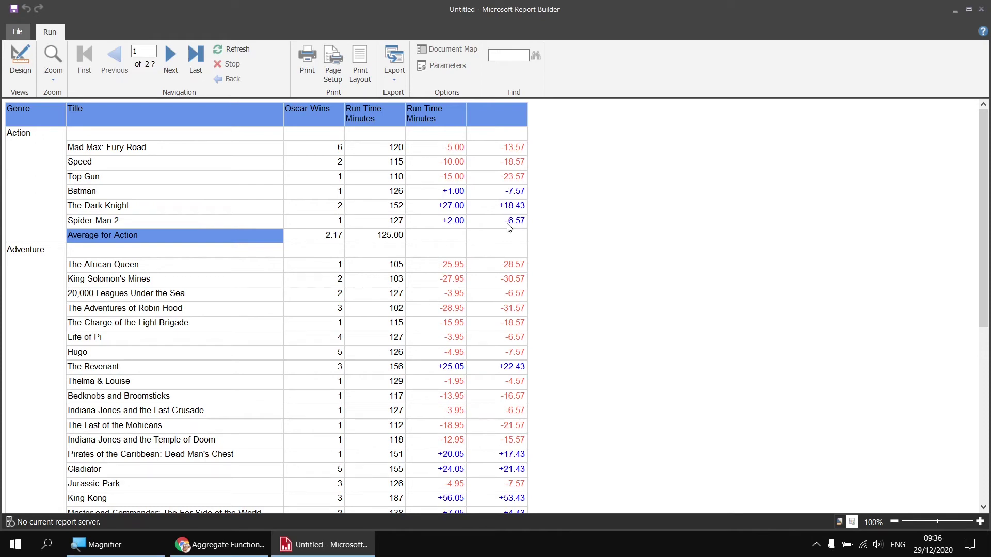
click(20, 62)
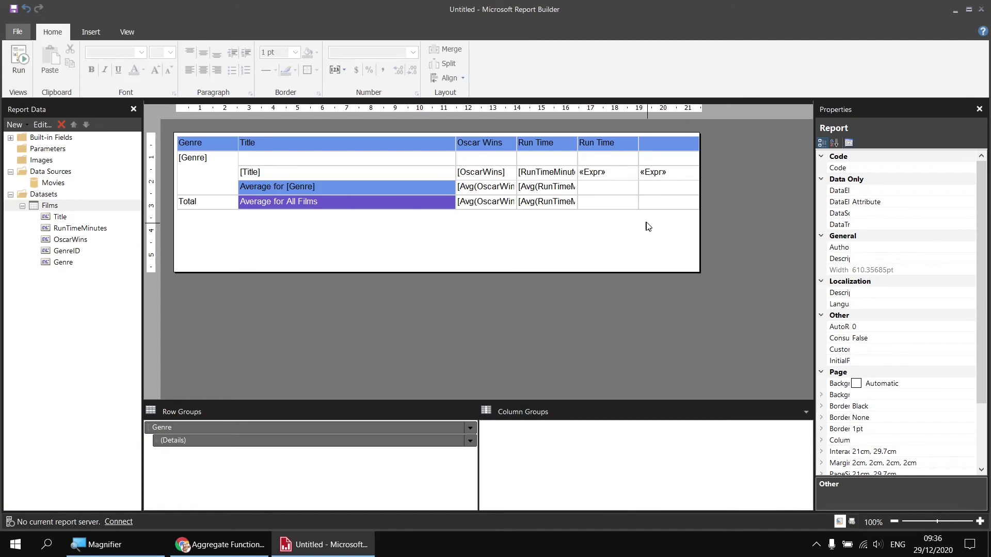
- Widen the property names and copy the overall difference cell's name, Textbox46
click(677, 174)
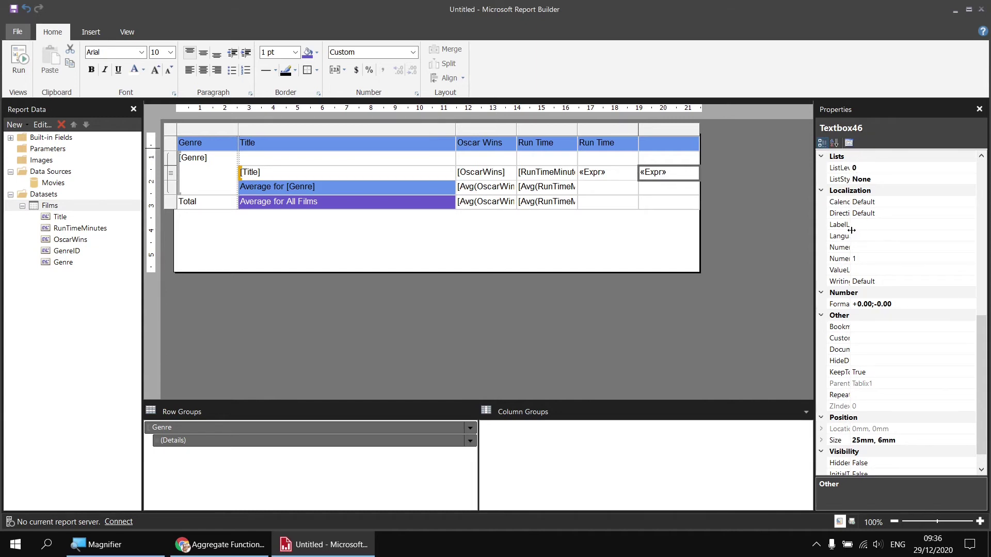
drag(851, 230, 887, 233)
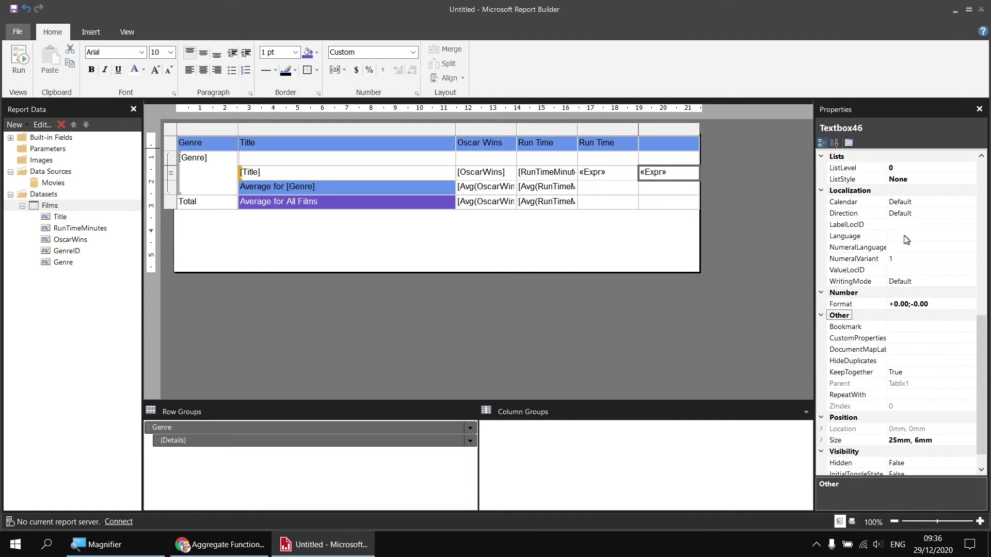
scroll(906, 248, up, 4)
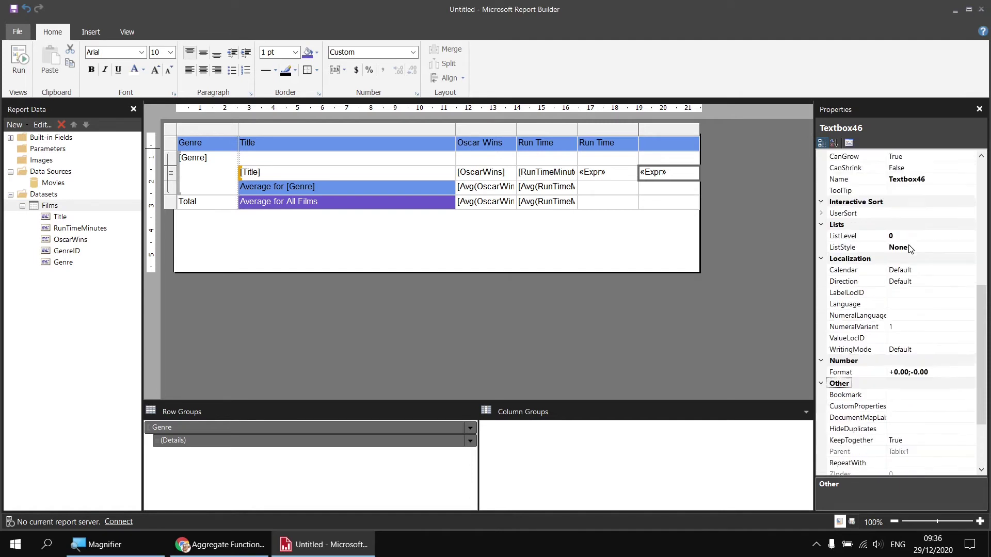
click(906, 248)
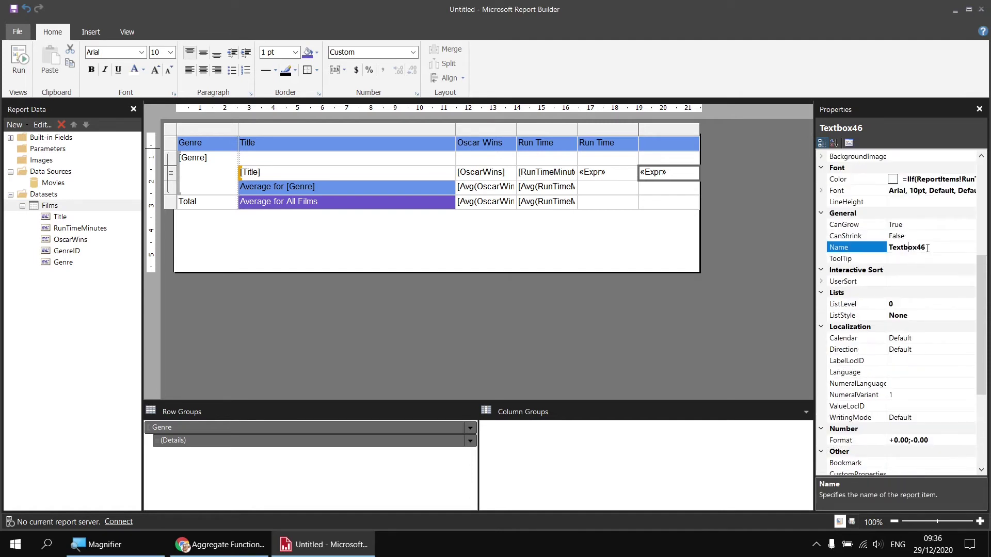
drag(928, 248, 885, 246)
key(ctrl+c)
- Replace RunTimeMinutes3 with Textbox46 in the overall difference cell's font colour expression
click(860, 181)
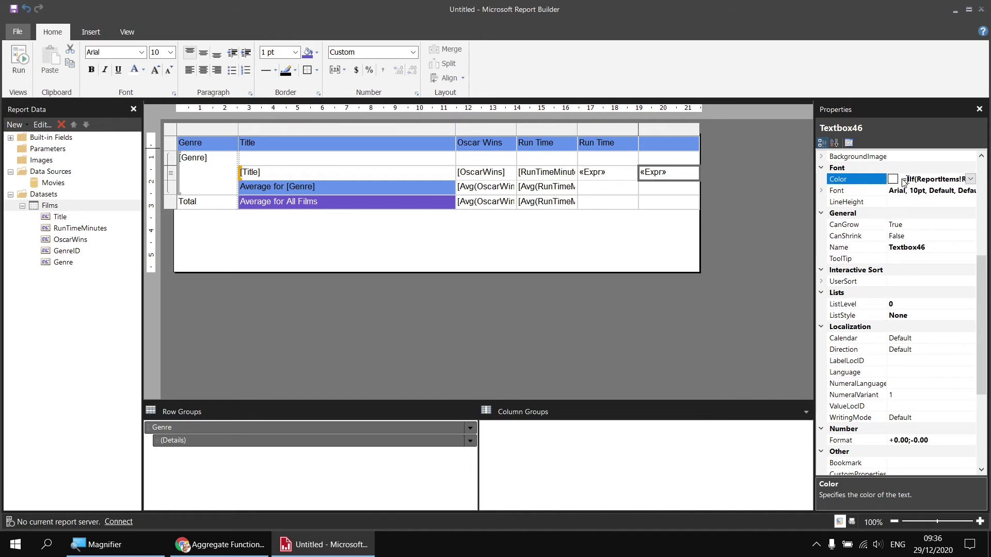
click(970, 180)
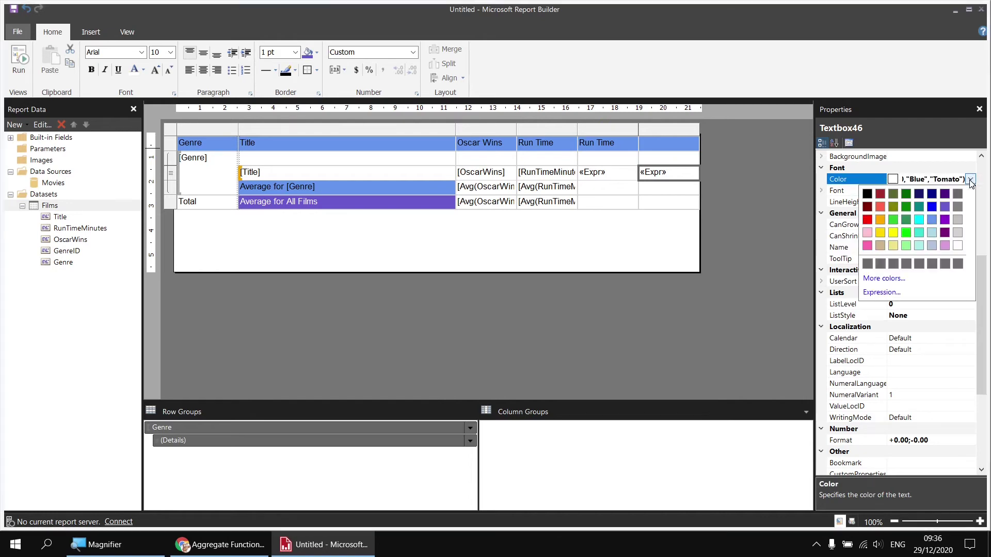
click(883, 293)
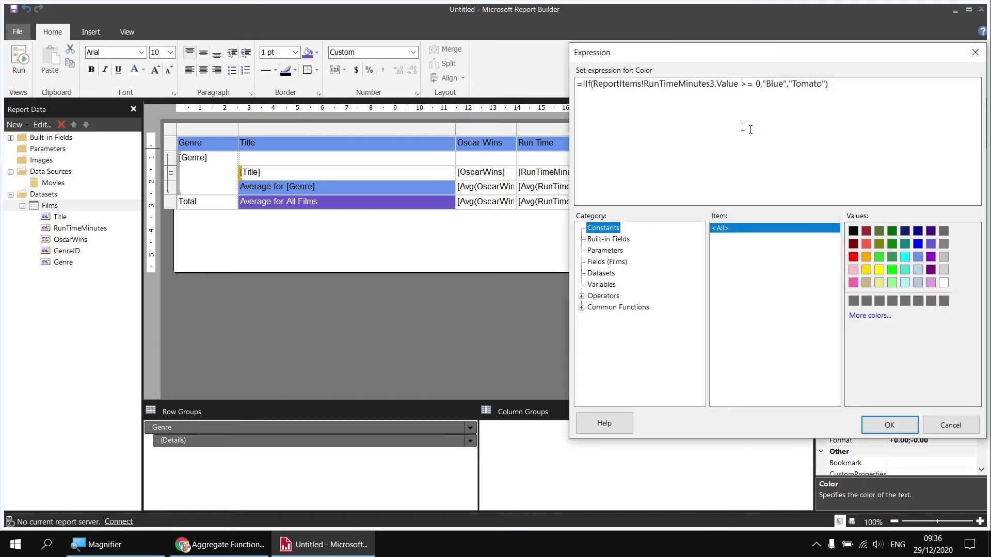
drag(644, 83, 714, 84)
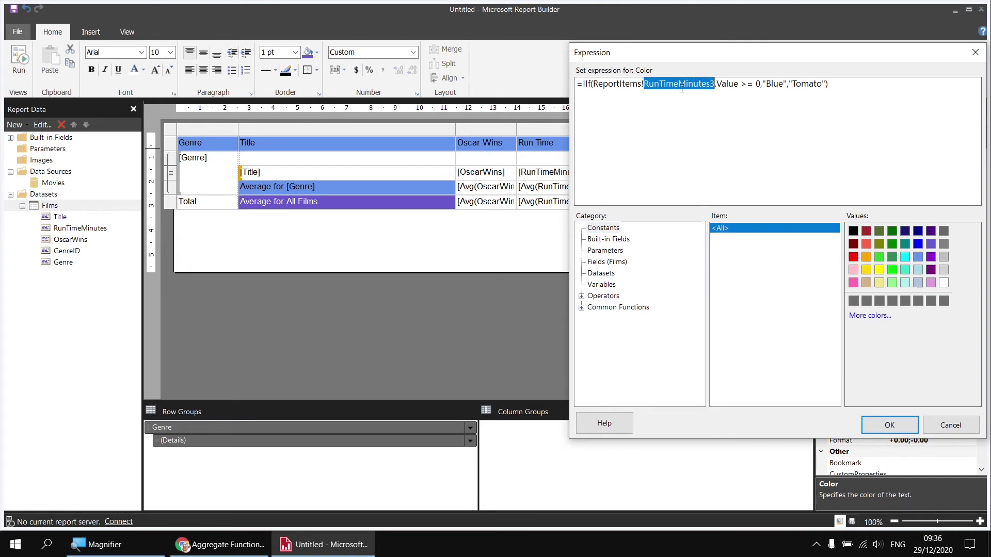
key(ctrl+v)
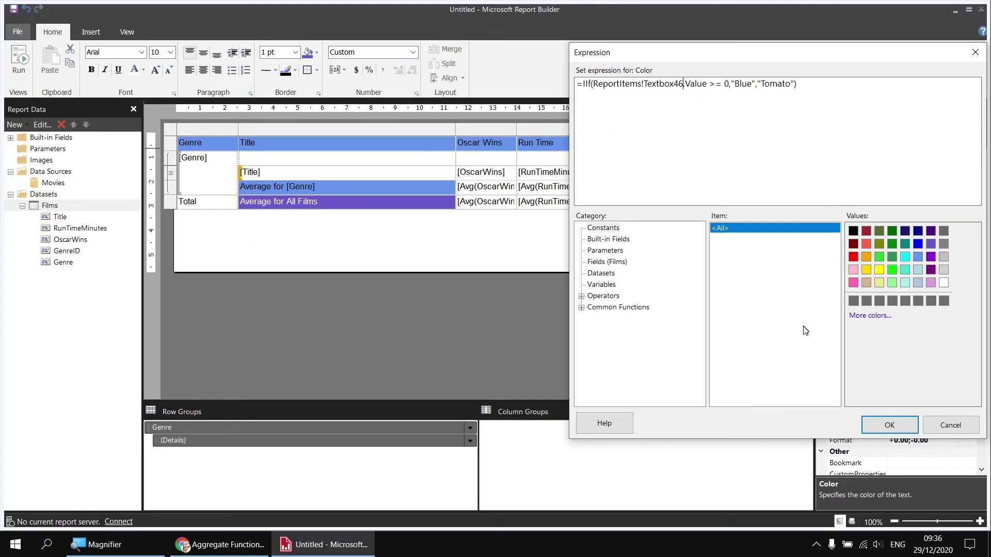
click(898, 425)
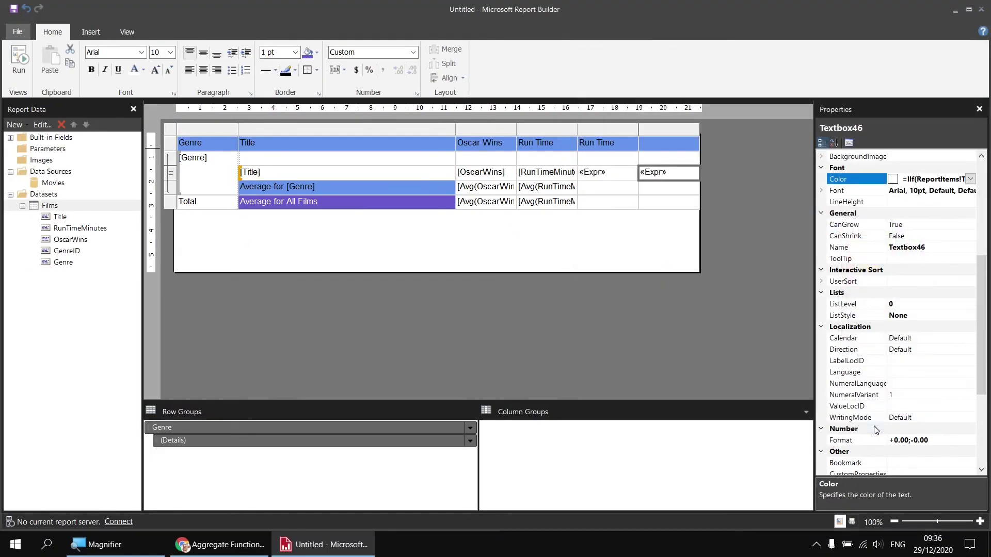
- Preview the report and compare it with the finished Aggregate Functions and Scope report in Chrome, then return to Report Builder
click(16, 60)
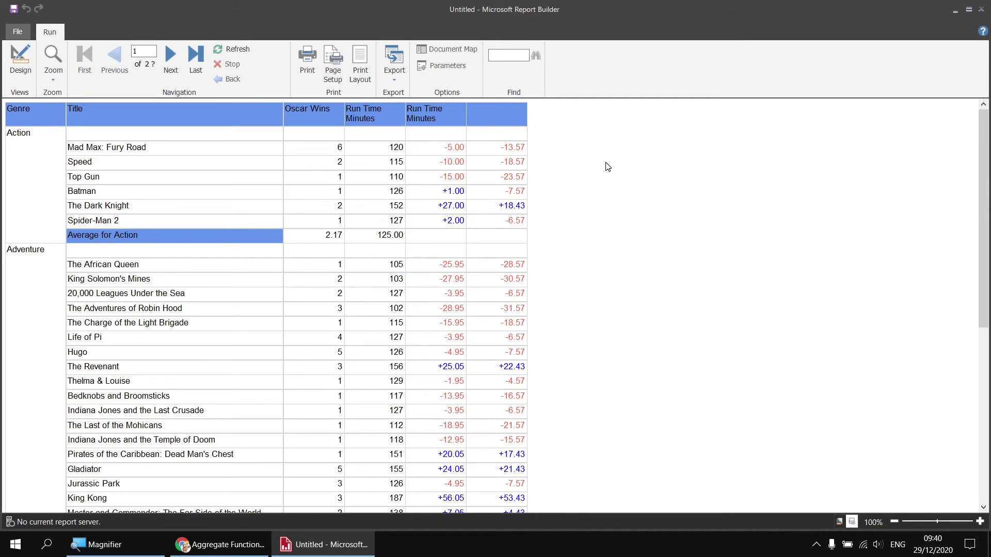
click(233, 544)
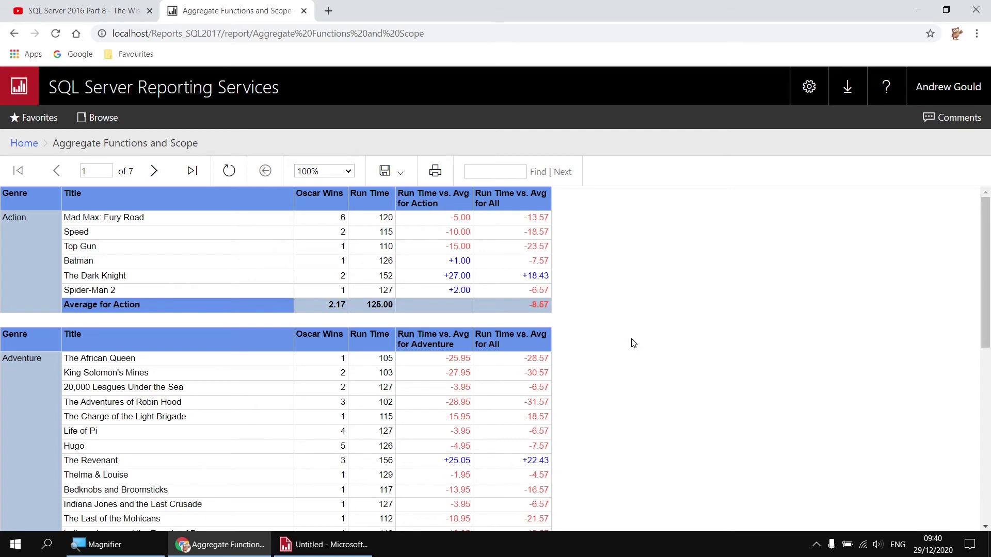
click(315, 546)
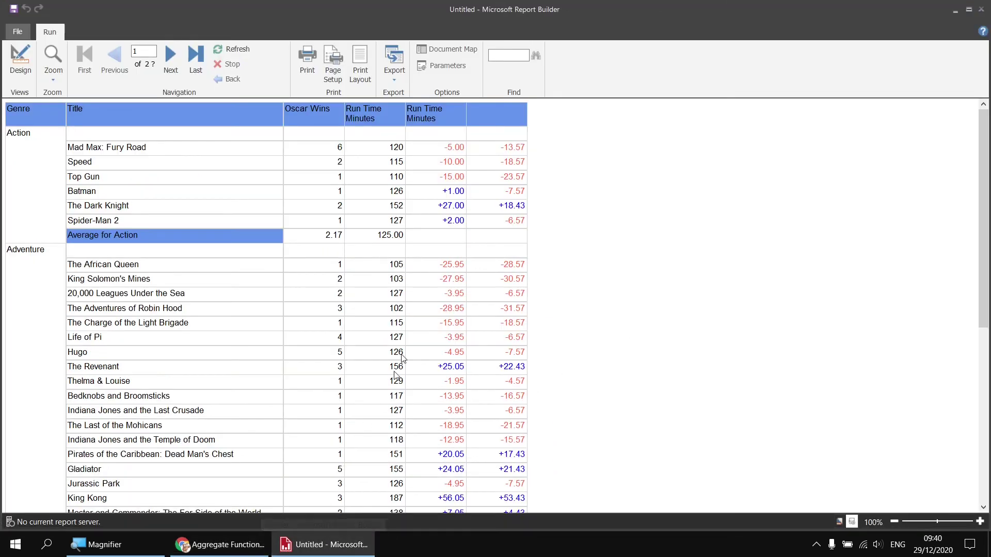
- Return to the report design and split the merged [Genre] row header cell into separate cells
click(20, 60)
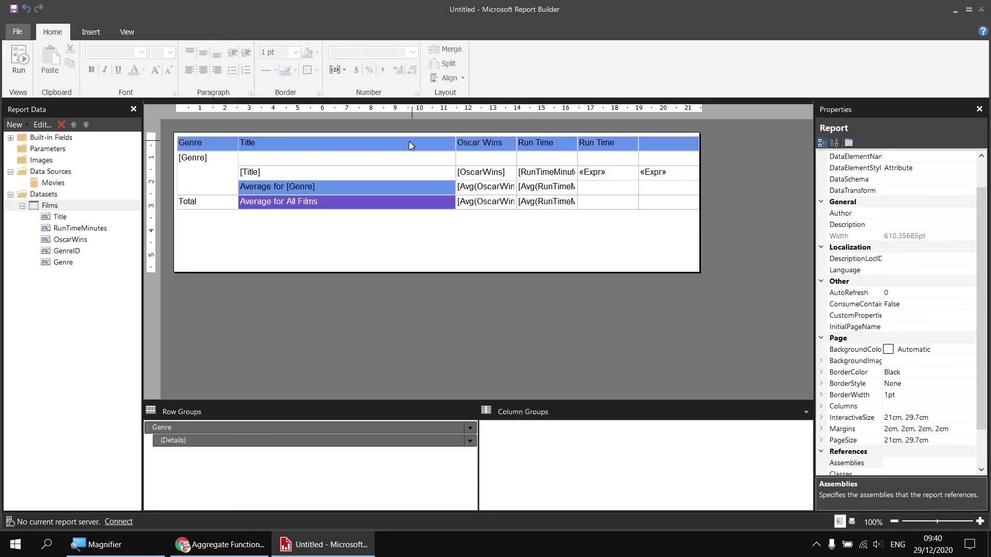
click(407, 144)
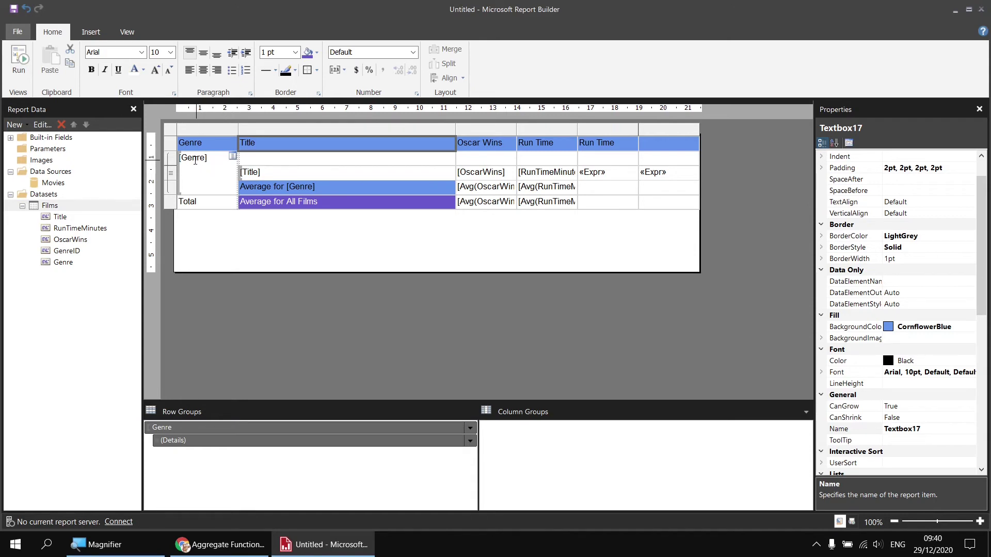
click(217, 179)
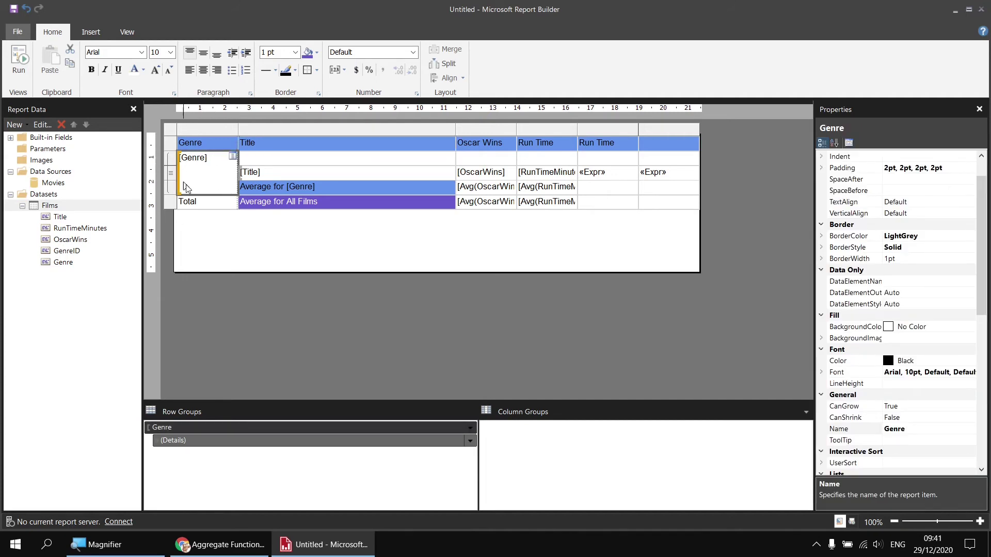
click(448, 66)
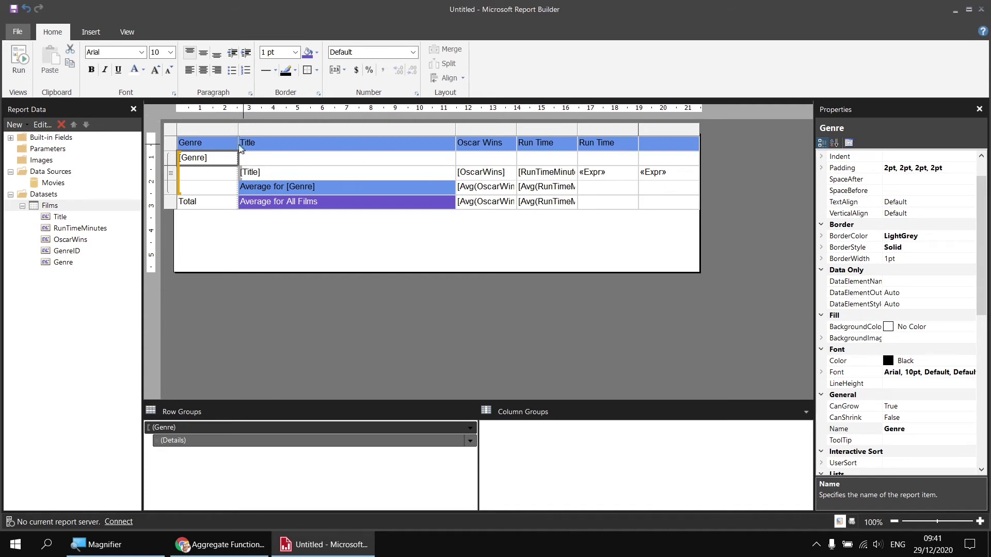
- Copy all the column header cells and paste them over the blank first row of the Genre group
drag(217, 147, 661, 144)
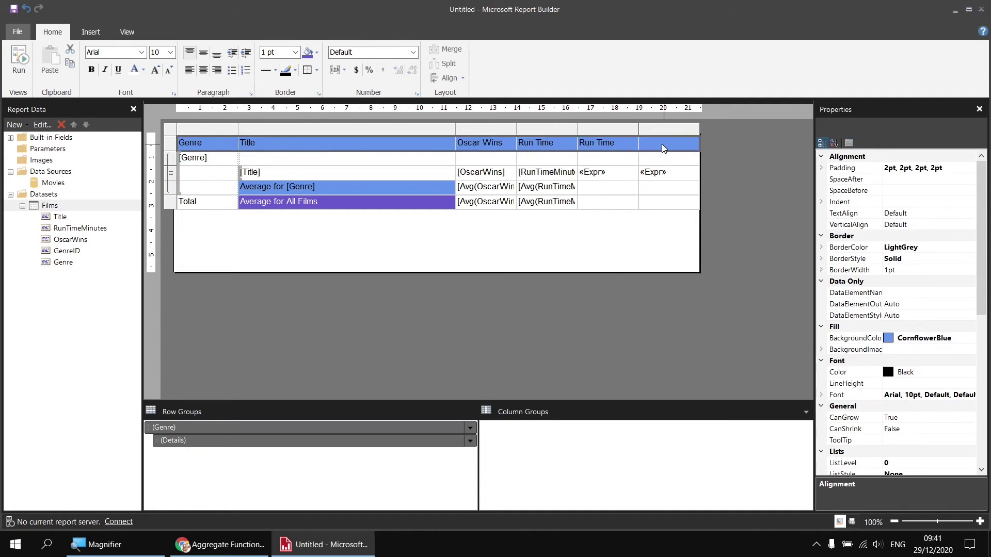
click(217, 160)
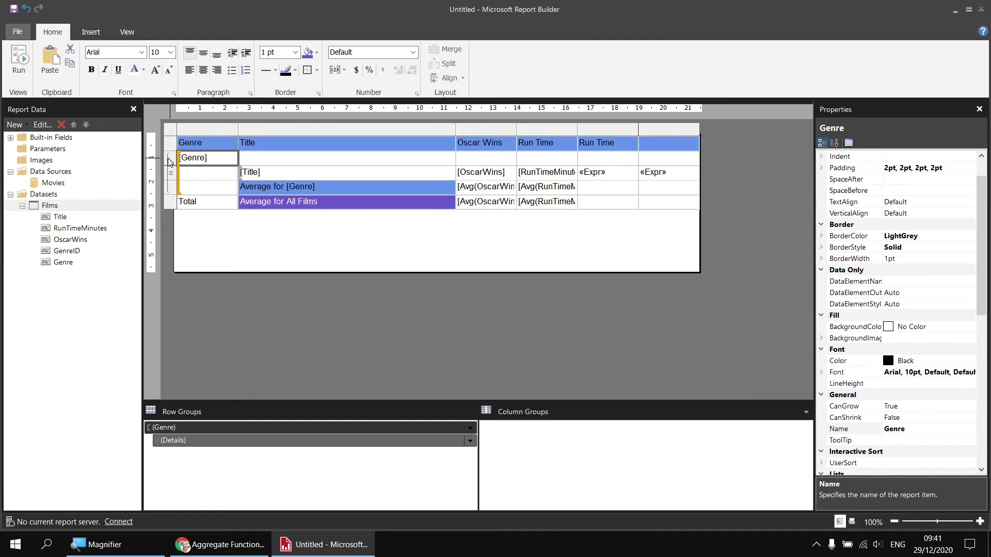
text(Genre	Title	Oscar Wins	Run Time	Run Time)
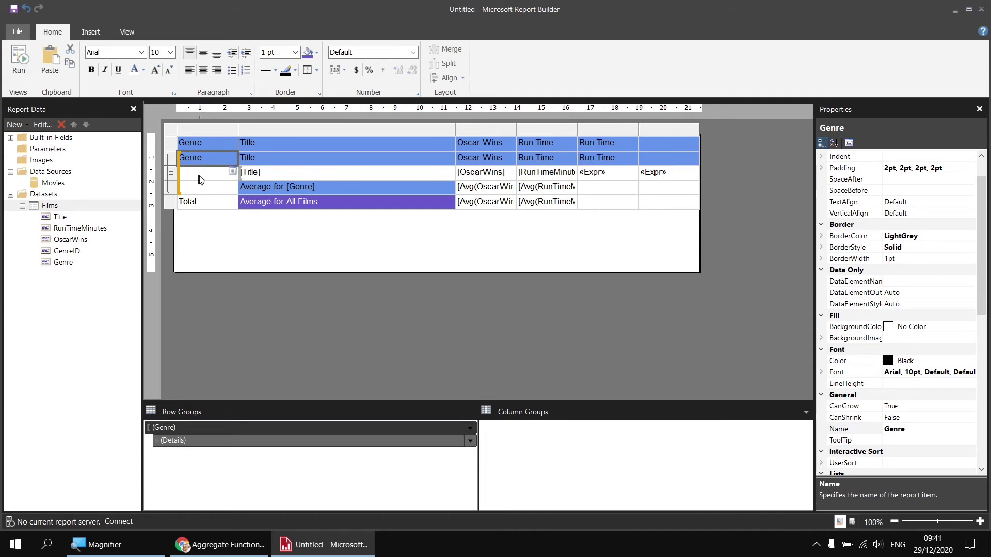
- Insert the Genre field beside [Title] in the details row and merge that cell with the empty one below it
click(233, 172)
click(264, 236)
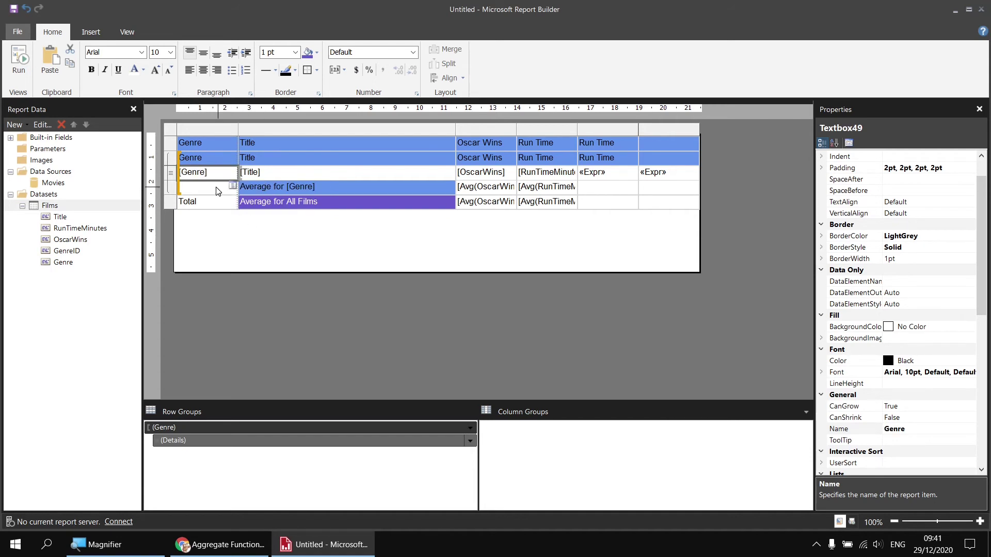
drag(218, 191, 217, 181)
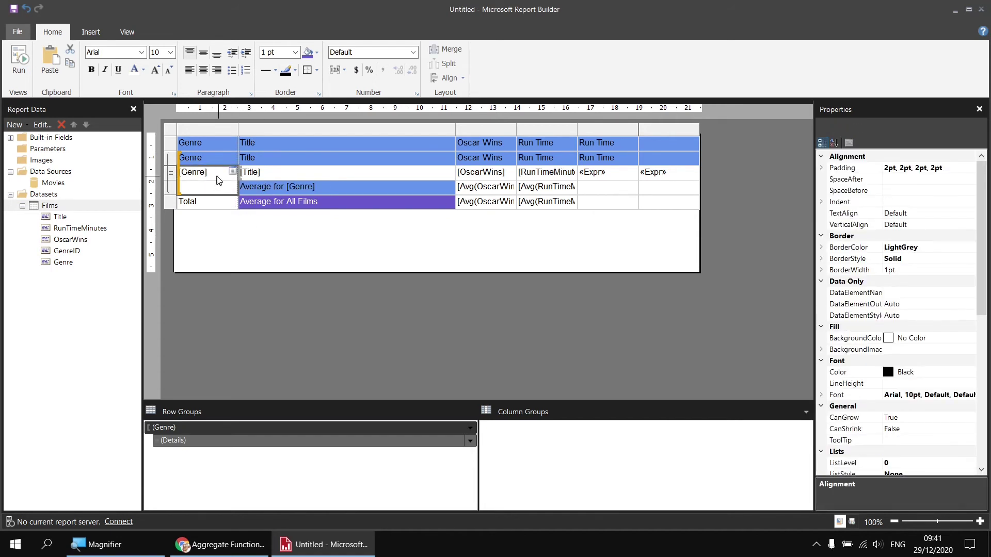
click(447, 51)
- Delete the original header row above the Genre group and preview the report with headings repeated per genre
right_click(172, 144)
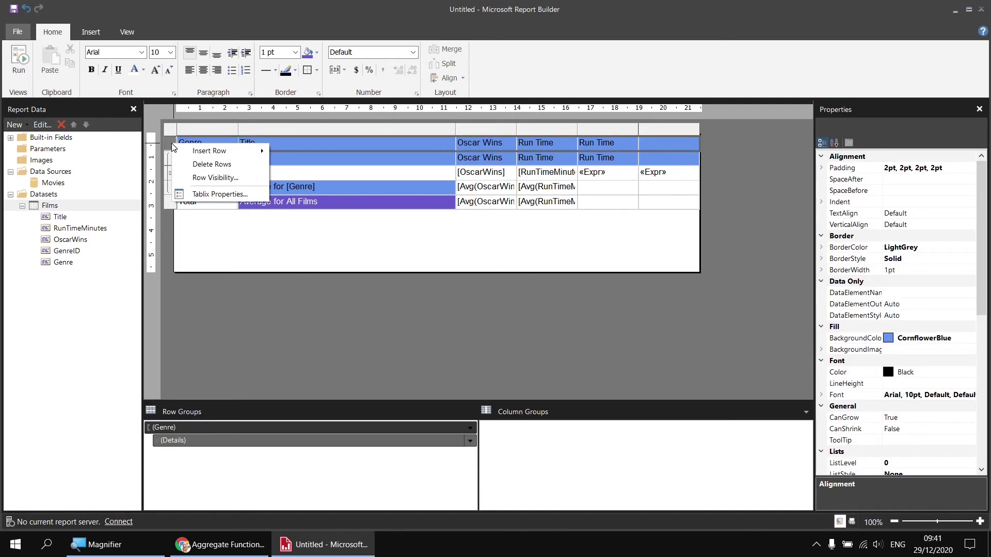
click(212, 164)
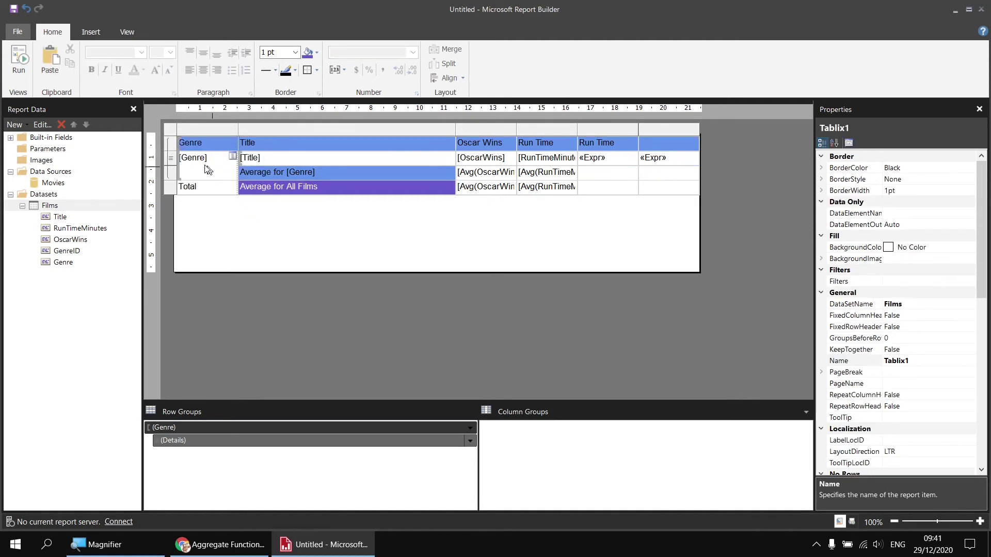
click(21, 61)
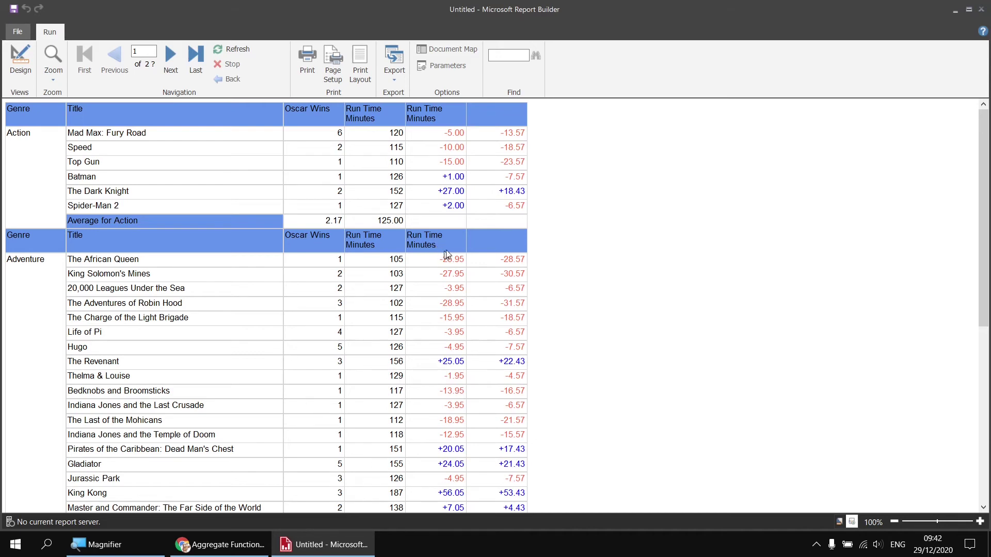
- Back in the design, change the genre difference column's heading to "Run Time vs. Avg for [Genre]"
click(20, 59)
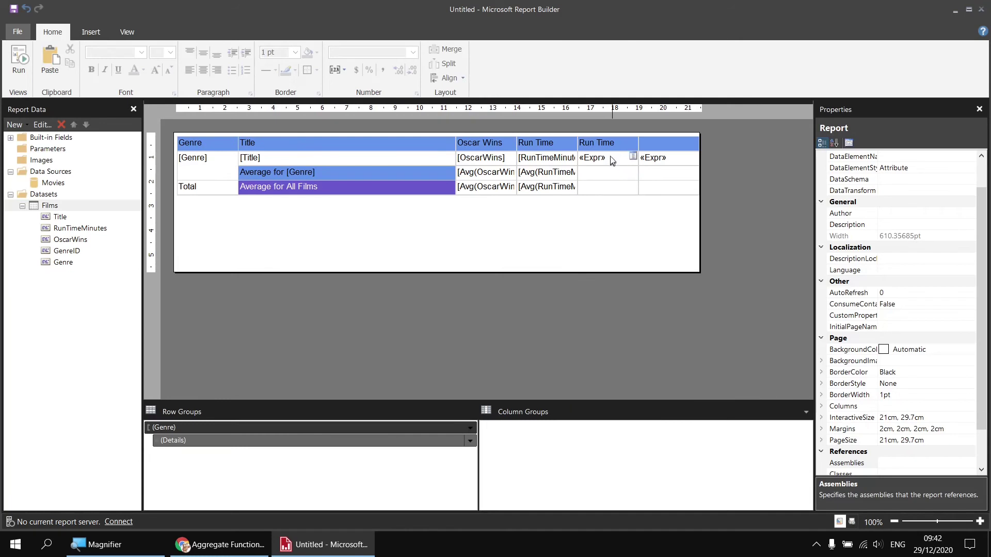
double_click(615, 149)
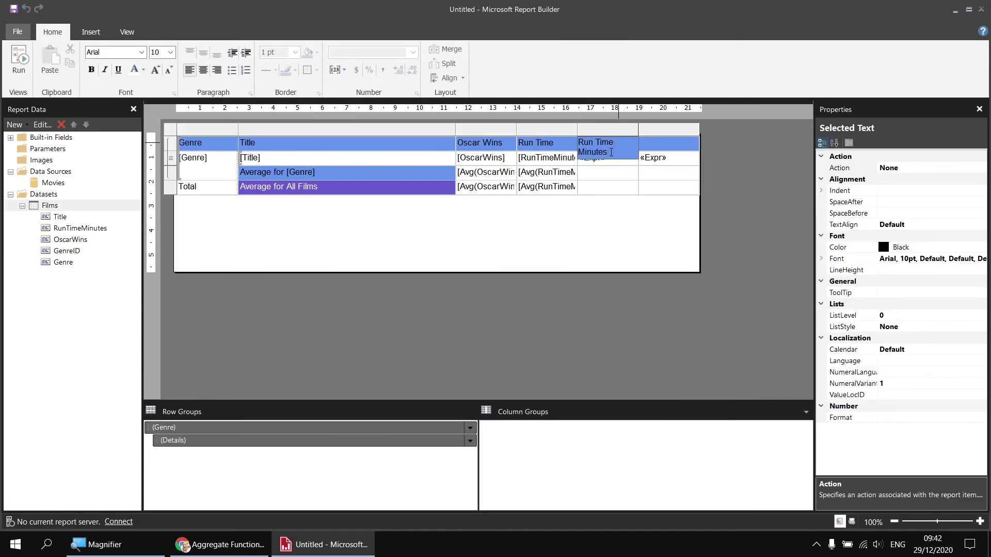
drag(611, 152, 577, 150)
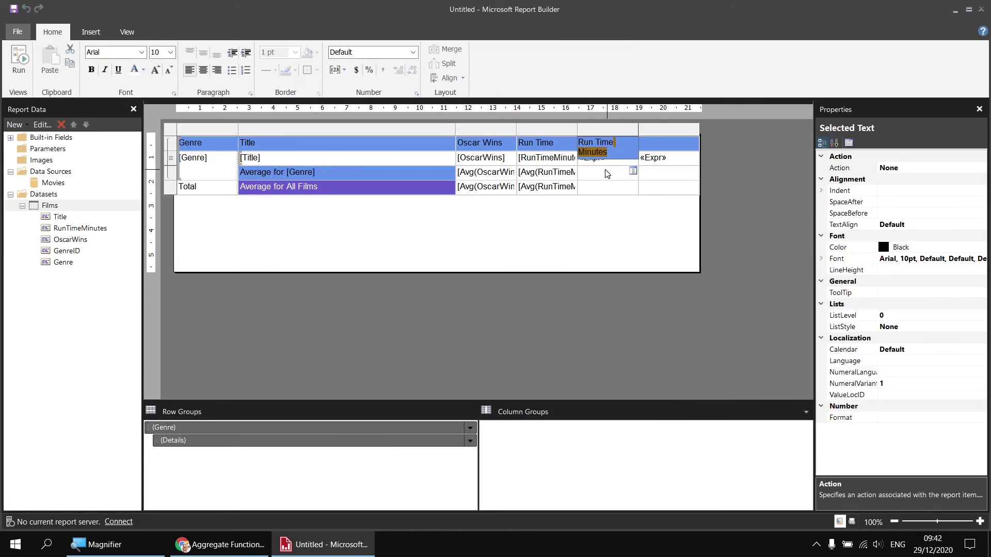
key(BackSpace)
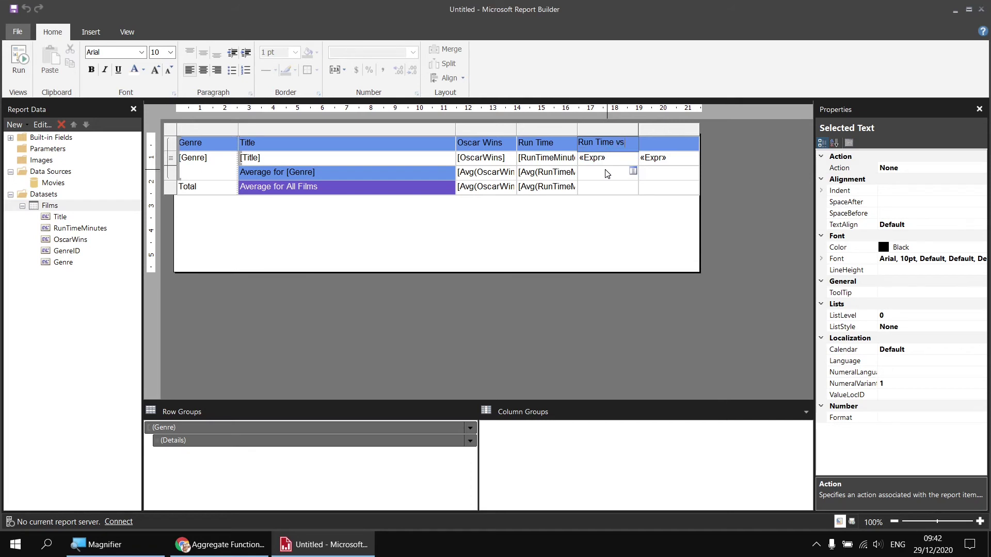
text(g for [Gen)
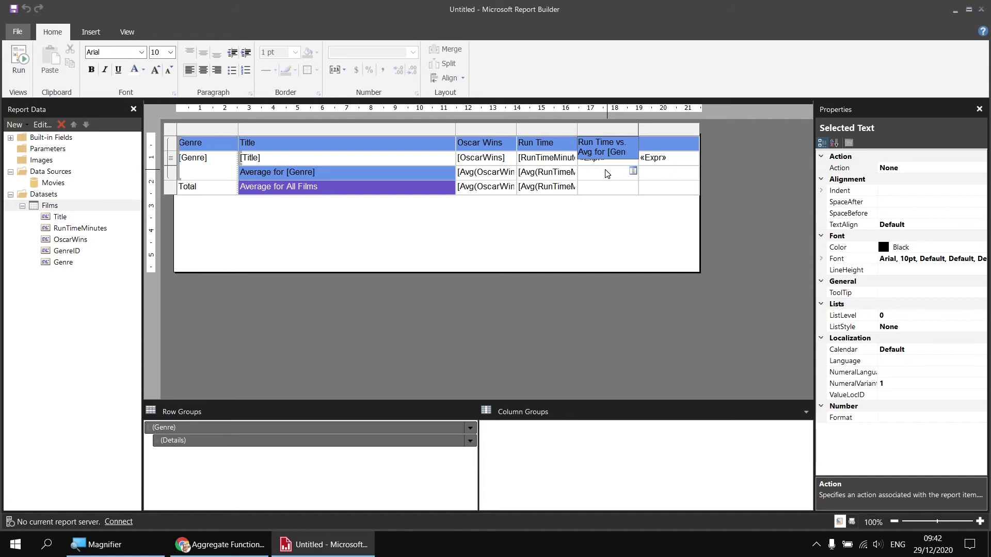
text(re])
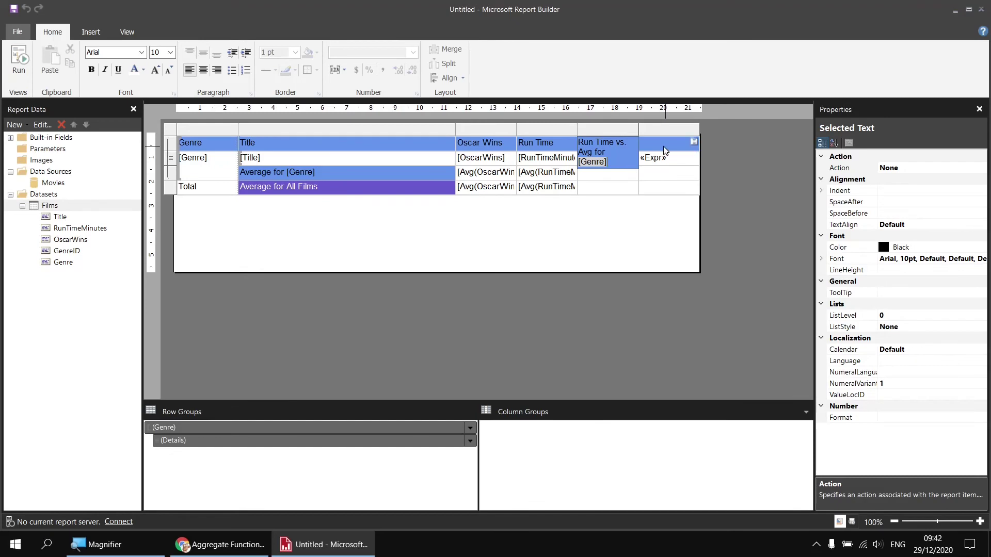
- Enter "Run Time vs. Avg for All Films" as the heading of the blank last column
click(663, 146)
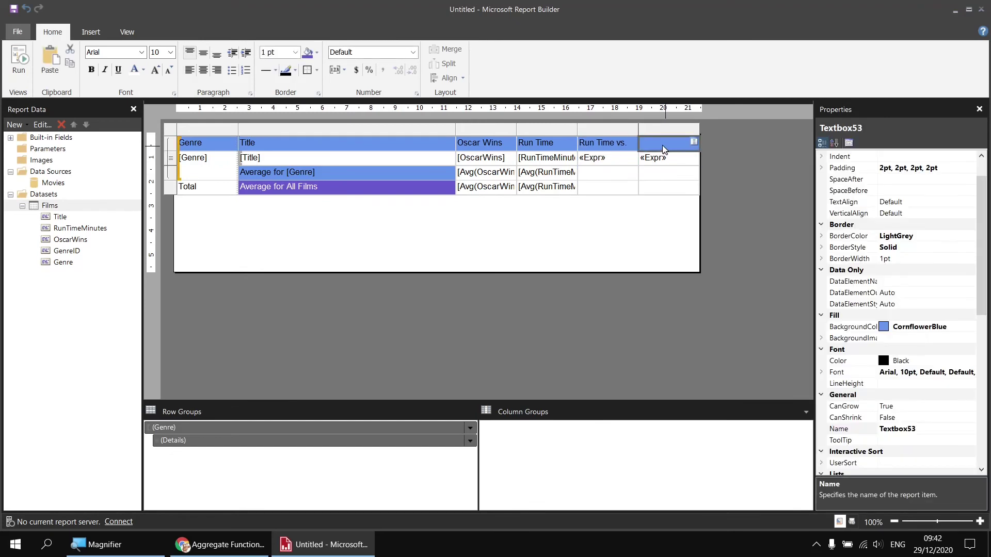
click(655, 143)
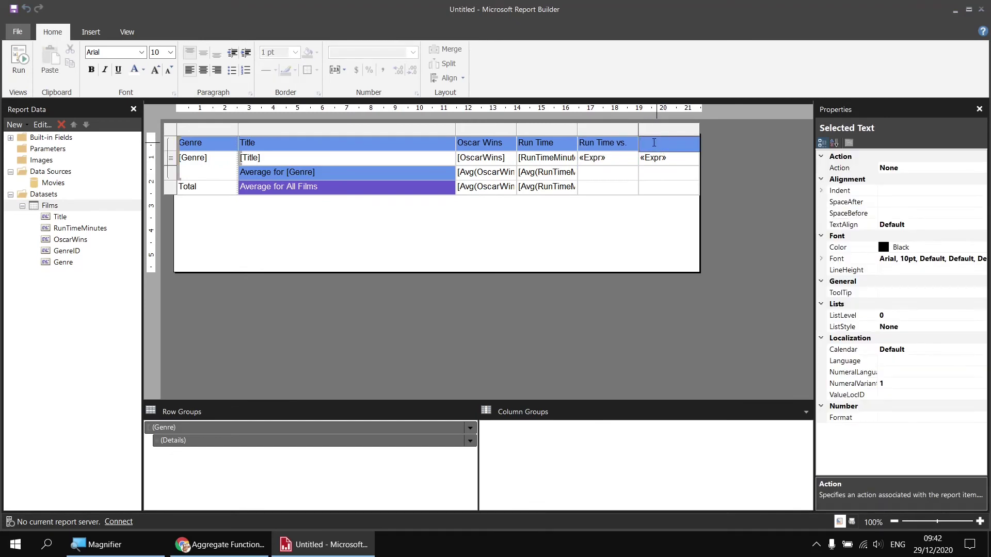
text(Run Time vs. Avg for All)
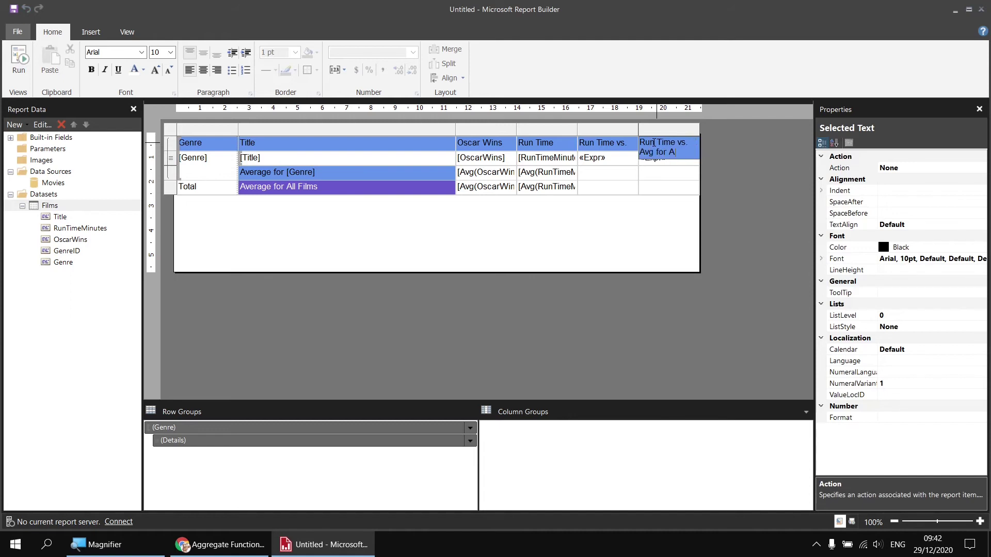
text( Films)
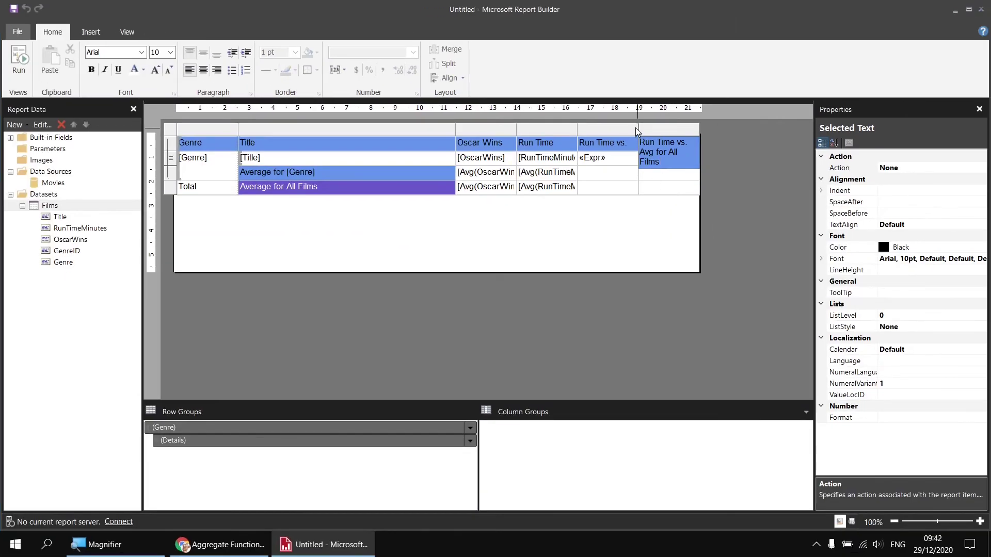
- Widen the two difference columns so "Run Time vs. Avg" fits on one line, and preview the report
click(640, 128)
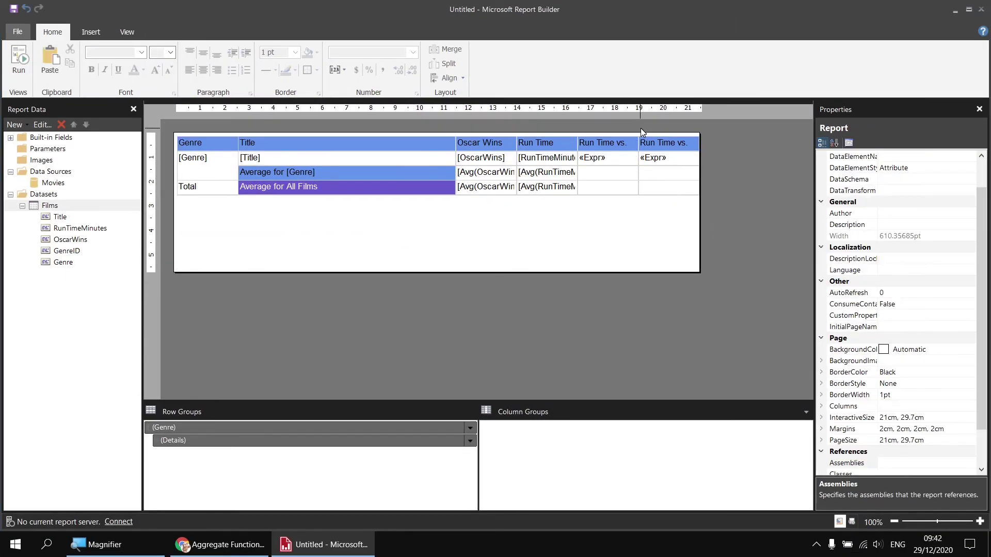
click(625, 159)
drag(639, 129, 650, 130)
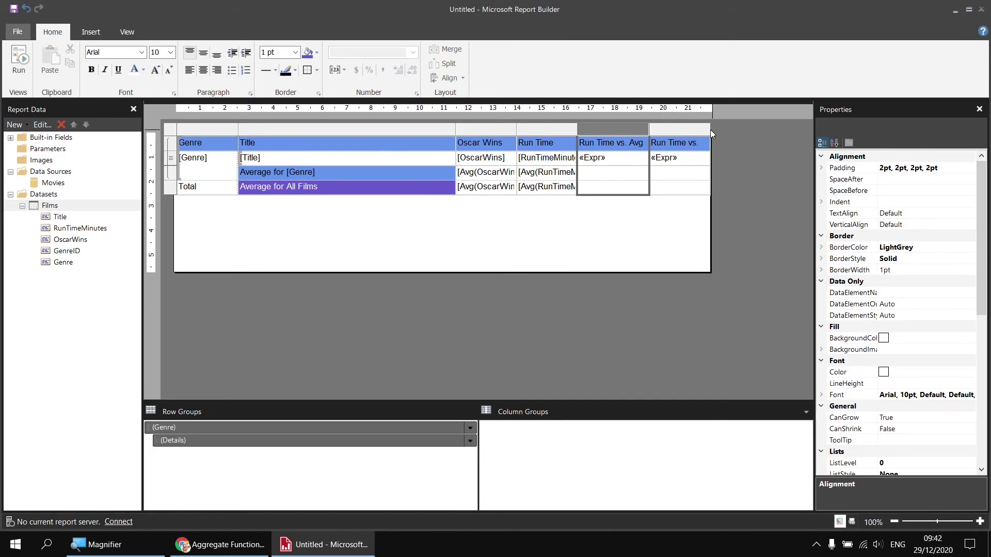
drag(710, 129, 722, 127)
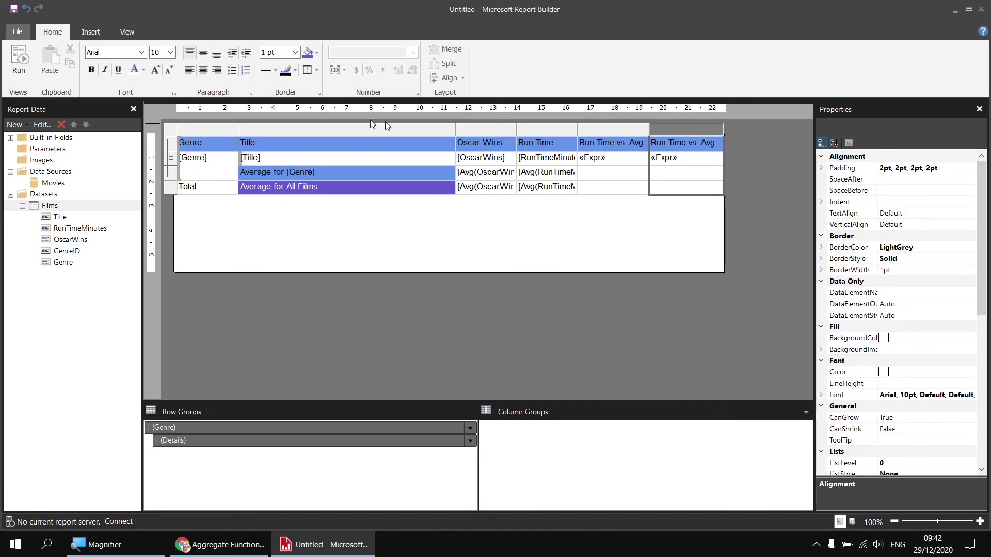
click(19, 61)
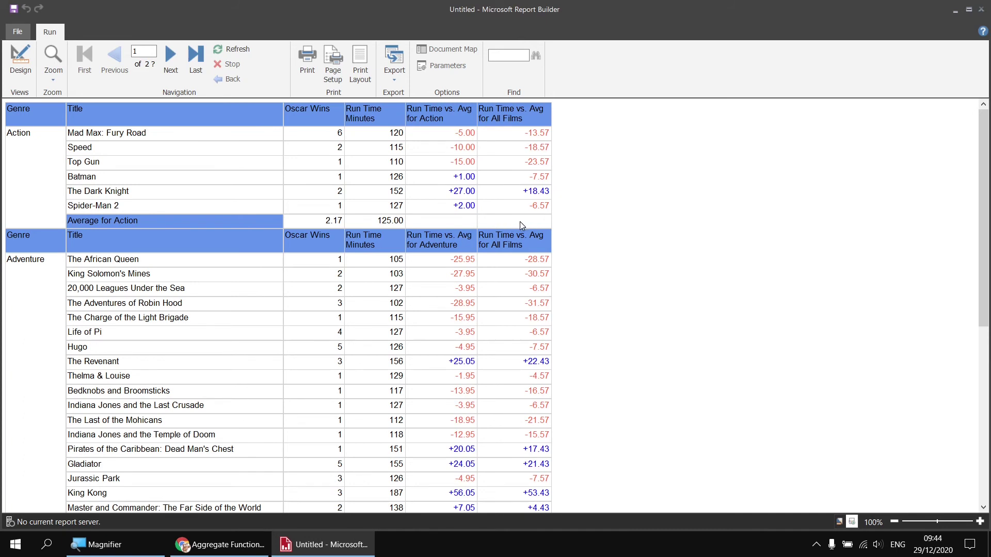
- In the design, start the expression =Avg(Fields!RunTimeMinutes.Value) for the last column's cell in the Average for [Genre] row
click(25, 61)
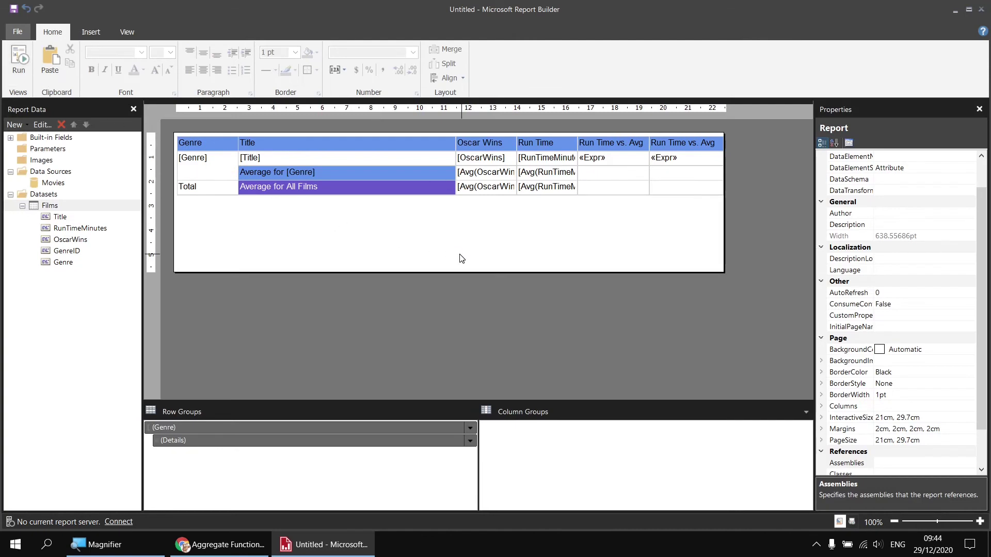
click(681, 177)
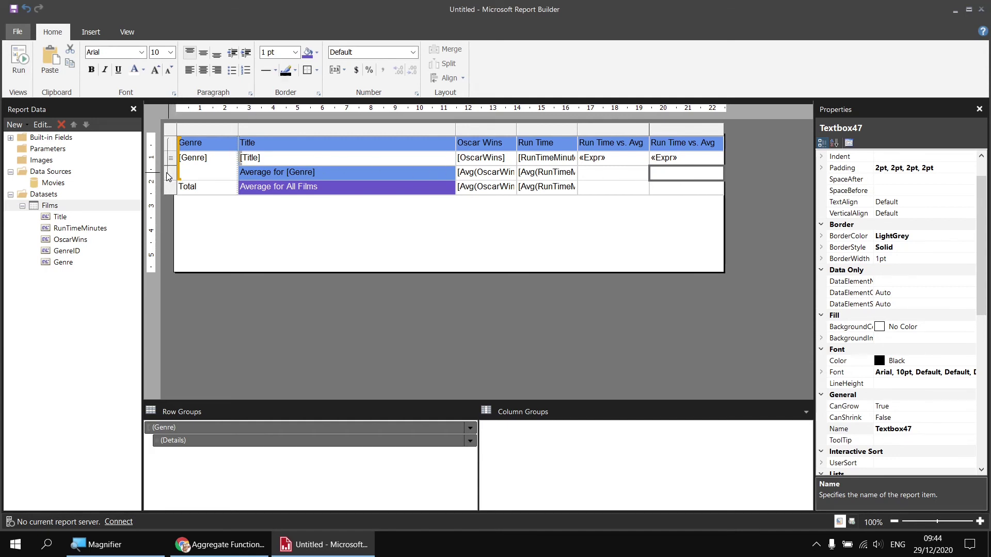
right_click(679, 177)
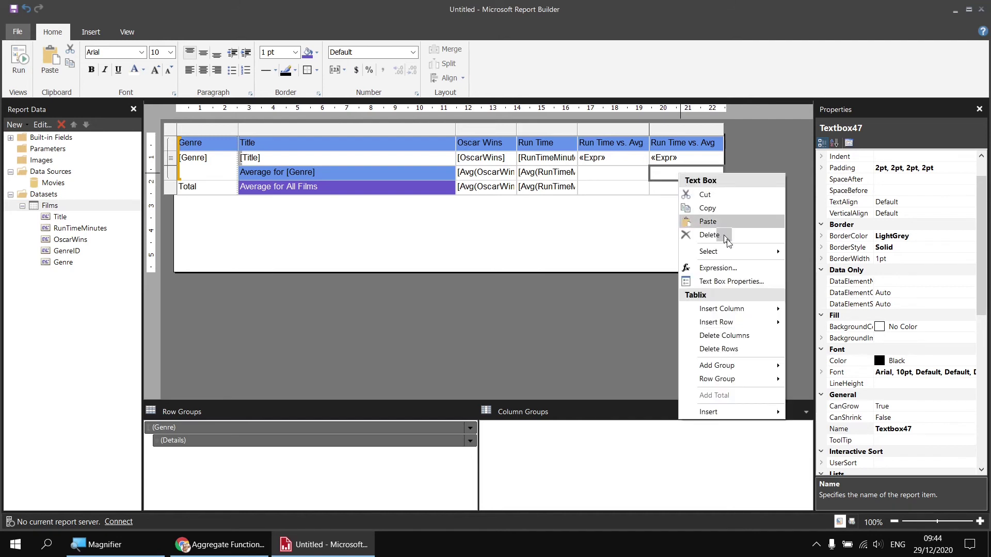
click(735, 269)
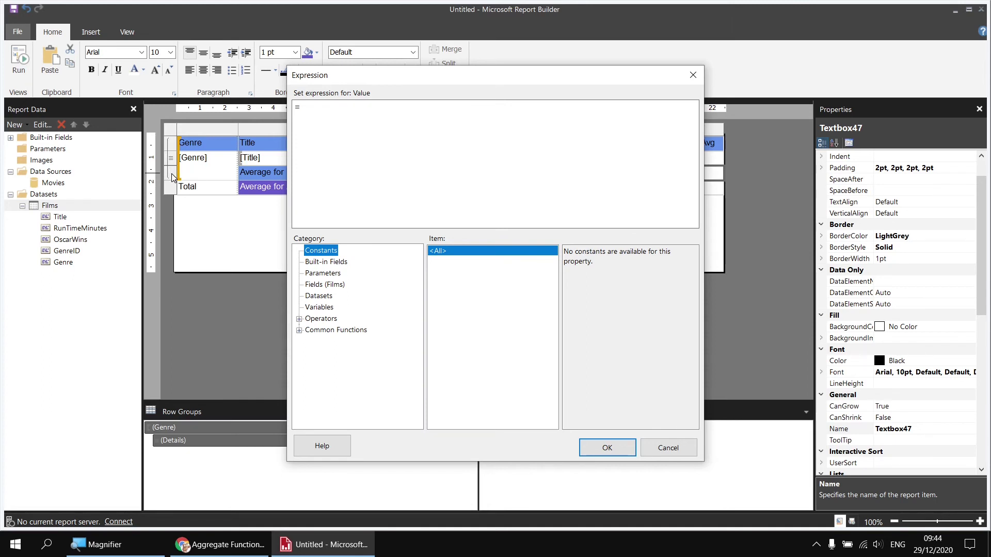
click(312, 108)
text(Avg)
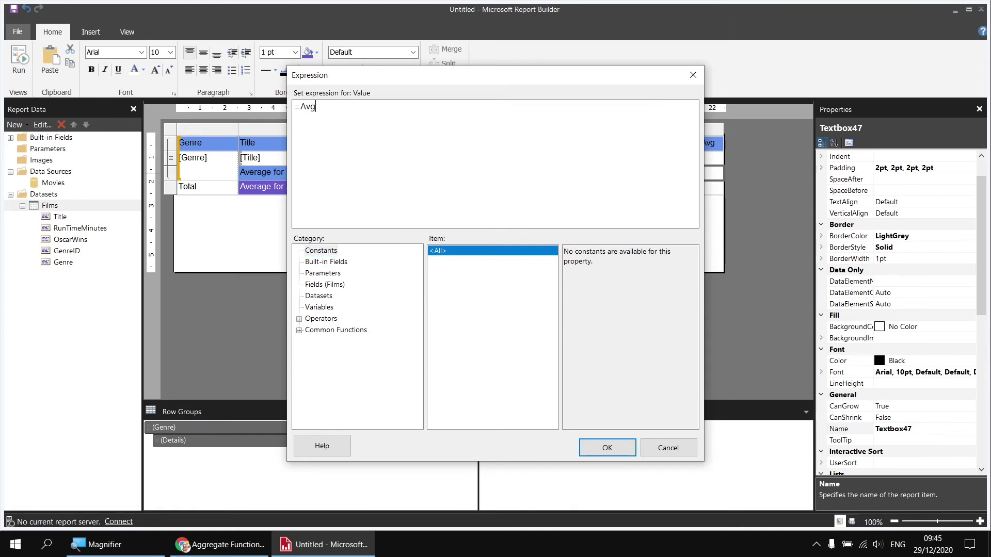
text(()
click(333, 285)
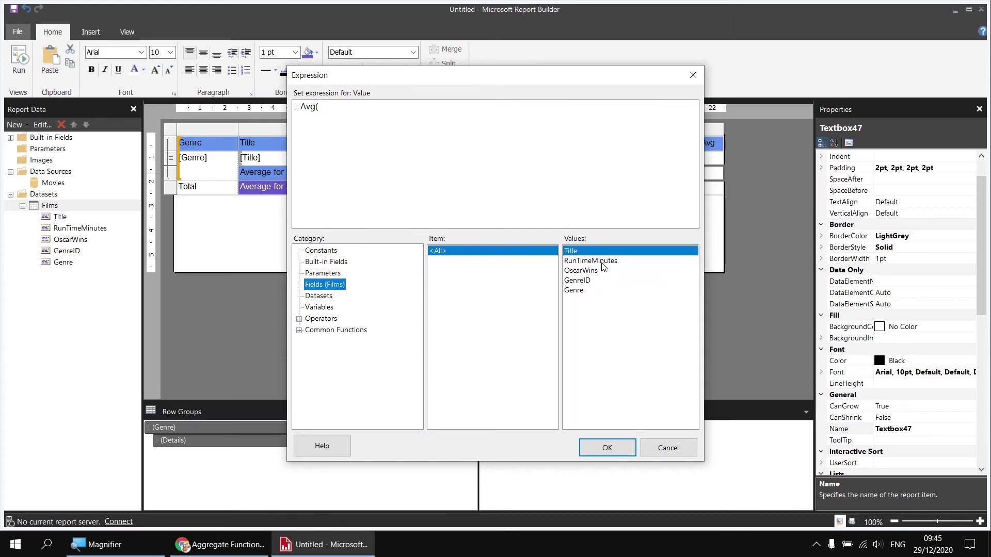
double_click(602, 262)
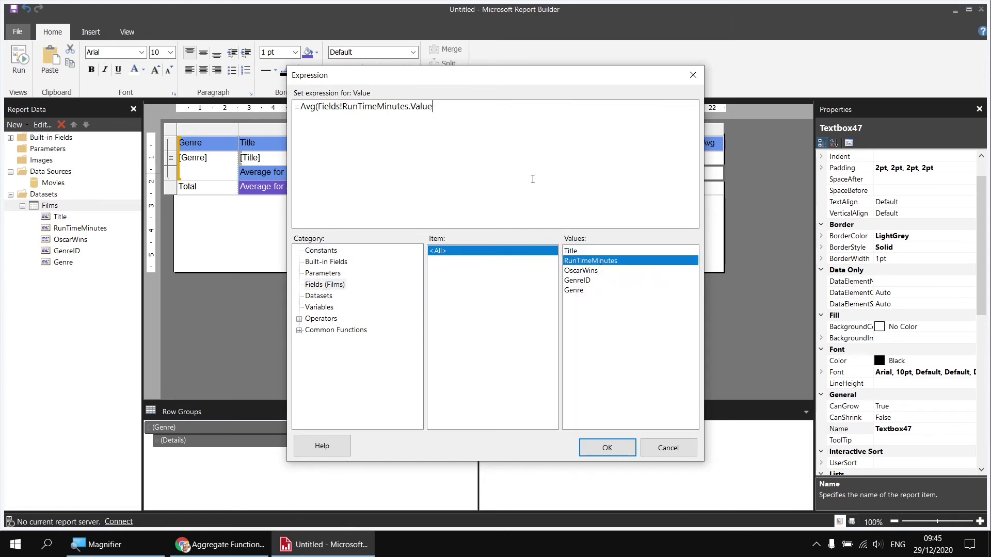
text())
- Complete the expression by subtracting Avg(Fields!RunTimeMinutes.Value, "Tablix1"), apply it and preview the report
text(- Avg()
double_click(615, 266)
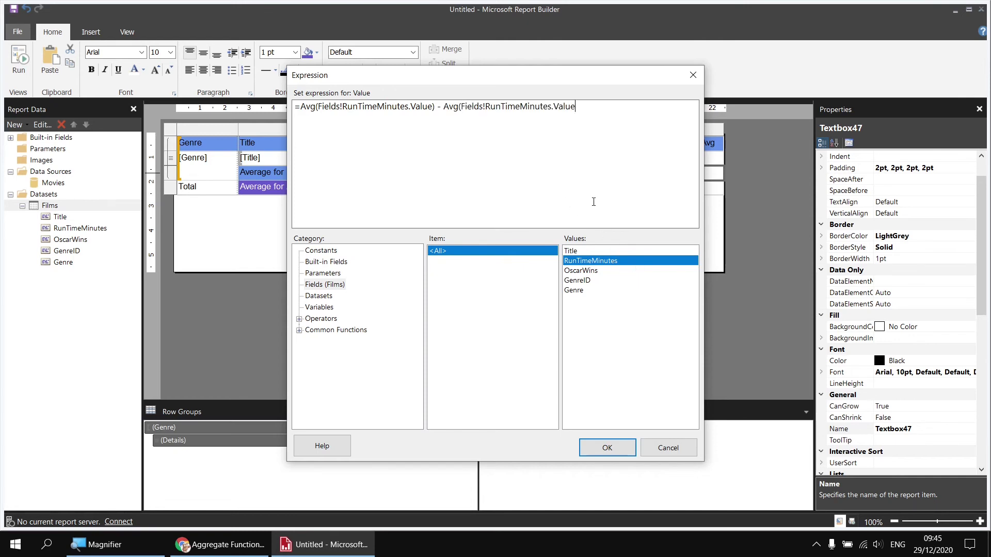
text(,)
text("Tablix1"))
click(594, 447)
click(19, 59)
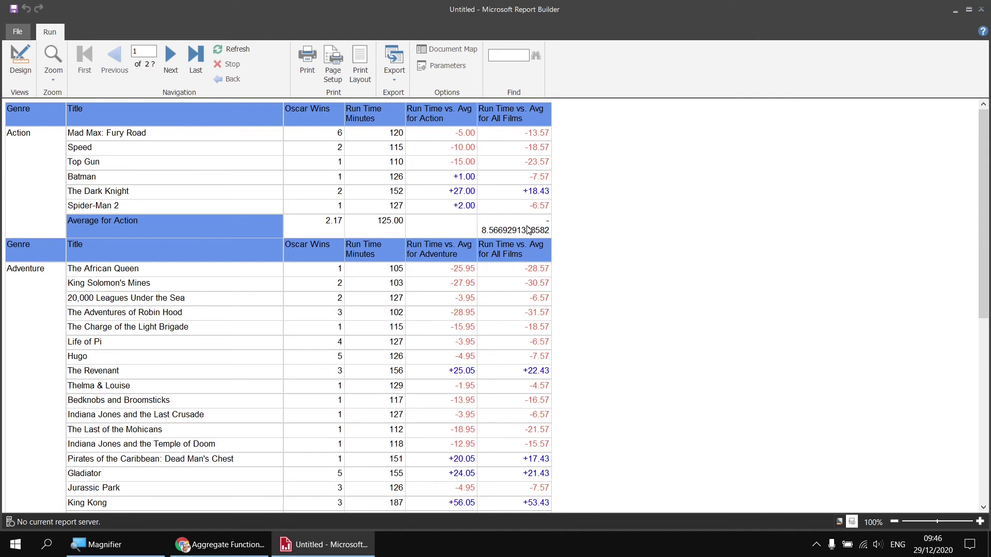
- In the design, copy the number format +0.00;-0.00 from the last column's film row to its cell in the Average for [Genre] row
click(20, 60)
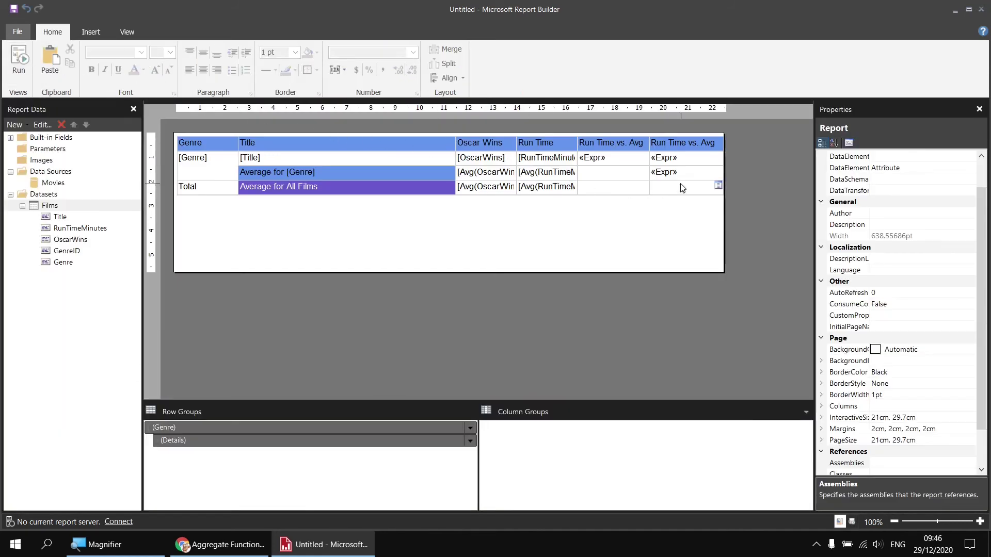
click(687, 160)
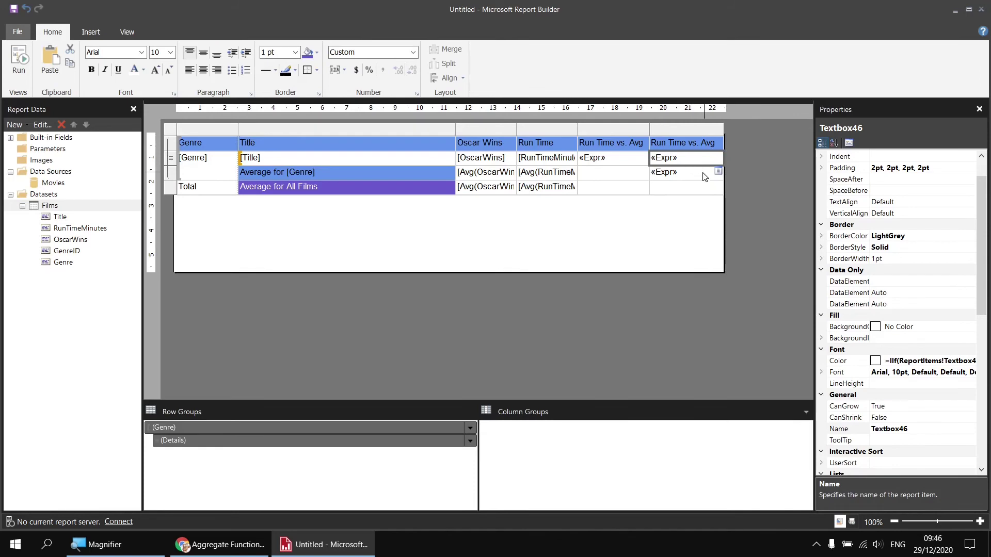
scroll(920, 325, down, 8)
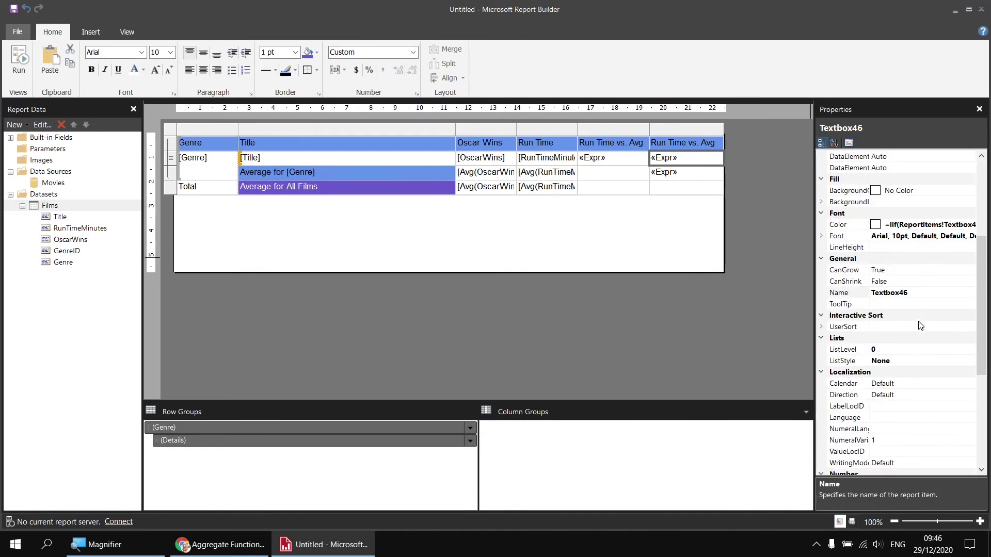
click(918, 349)
key(ctrl+c)
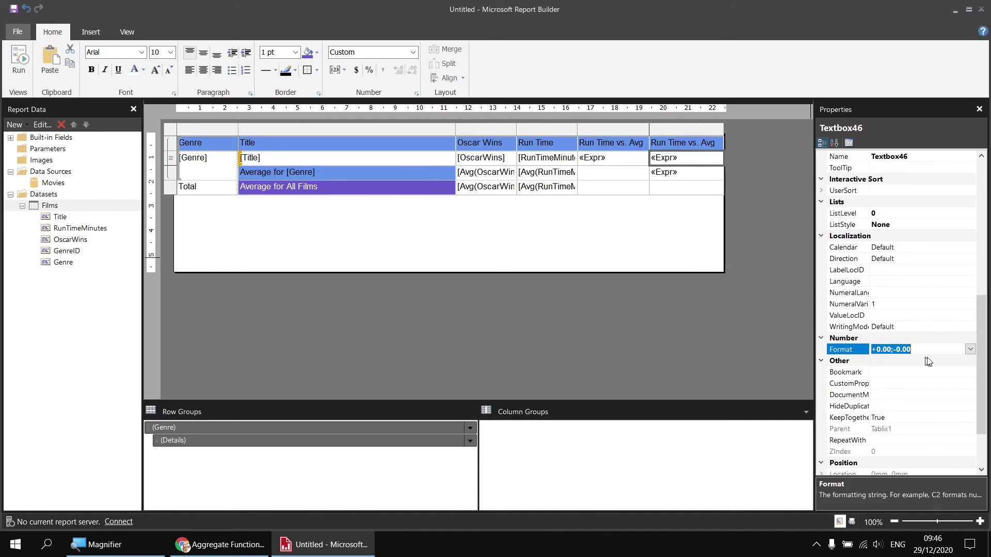
click(715, 168)
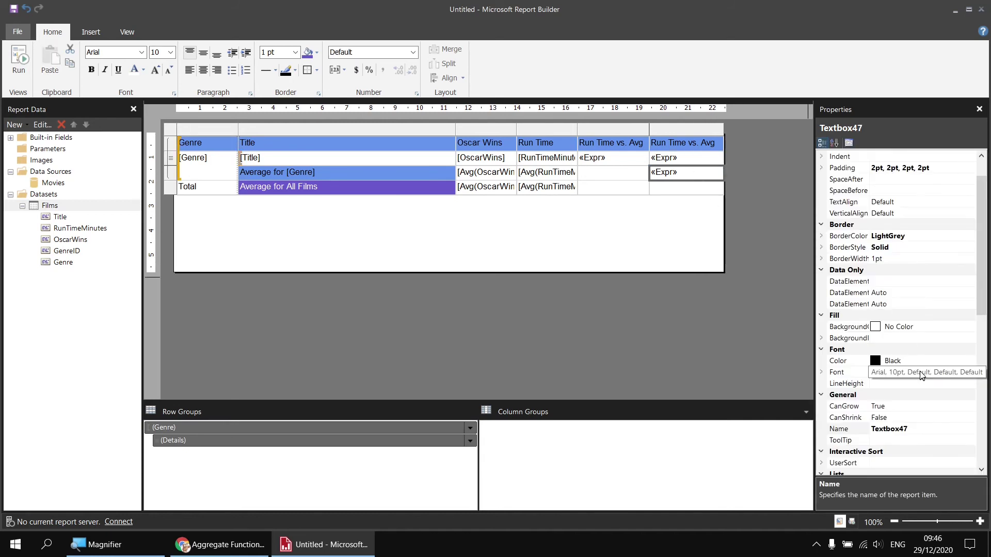
scroll(920, 370, down, 2)
scroll(908, 382, down, 4)
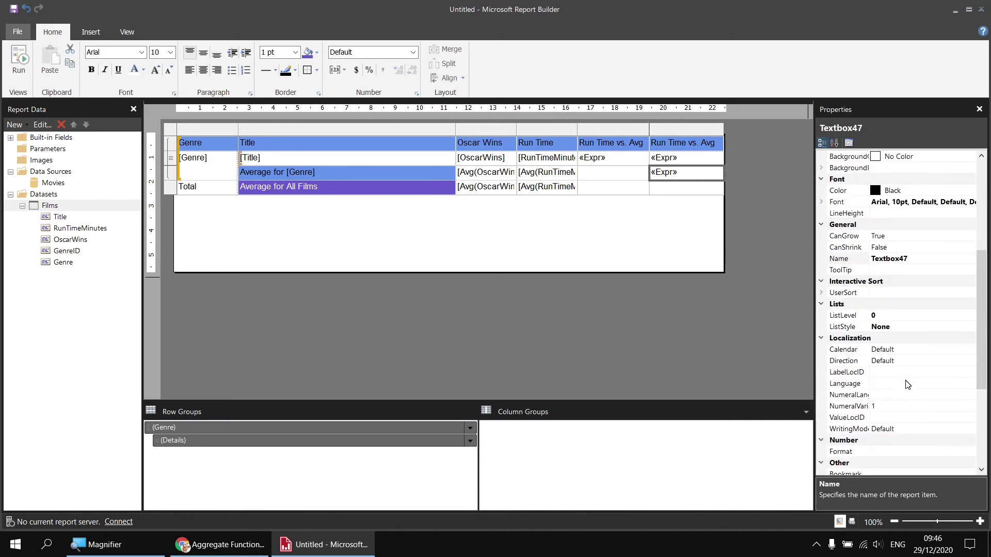
click(897, 384)
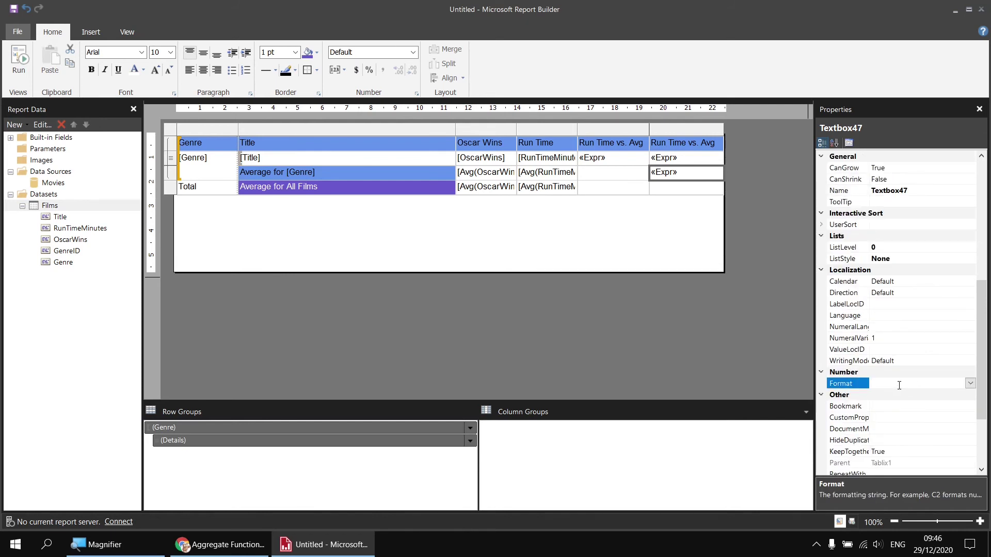
key(ctrl+v)
- Copy the font colour expression from the last column's film row into the Color property of the Average for [Genre] cell below it
click(695, 160)
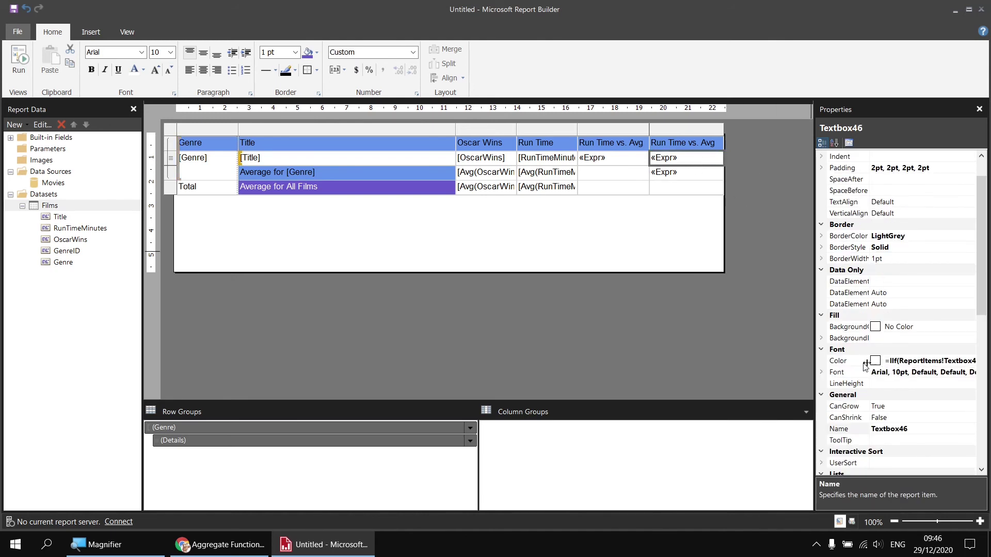
click(897, 364)
drag(886, 361, 971, 361)
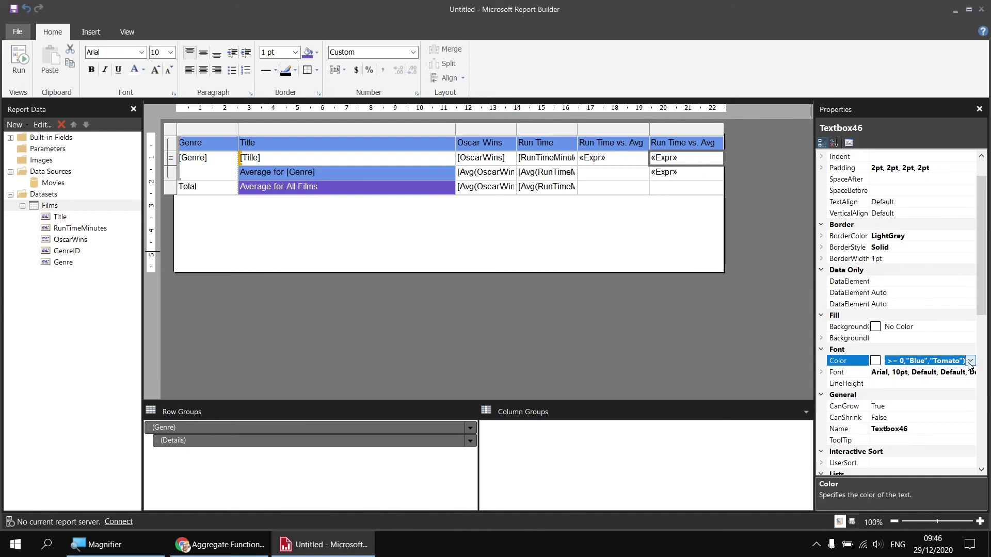
click(692, 173)
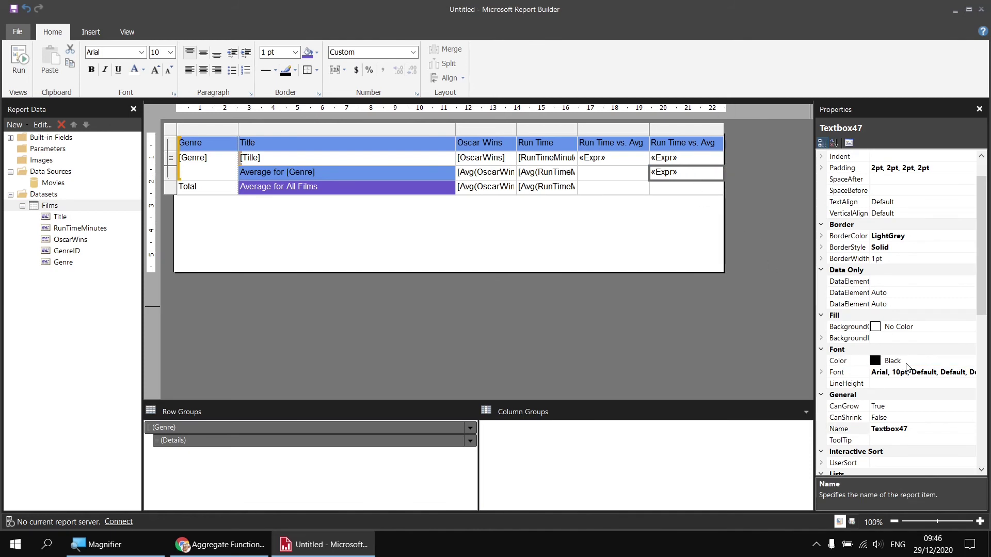
scroll(907, 366, down, 2)
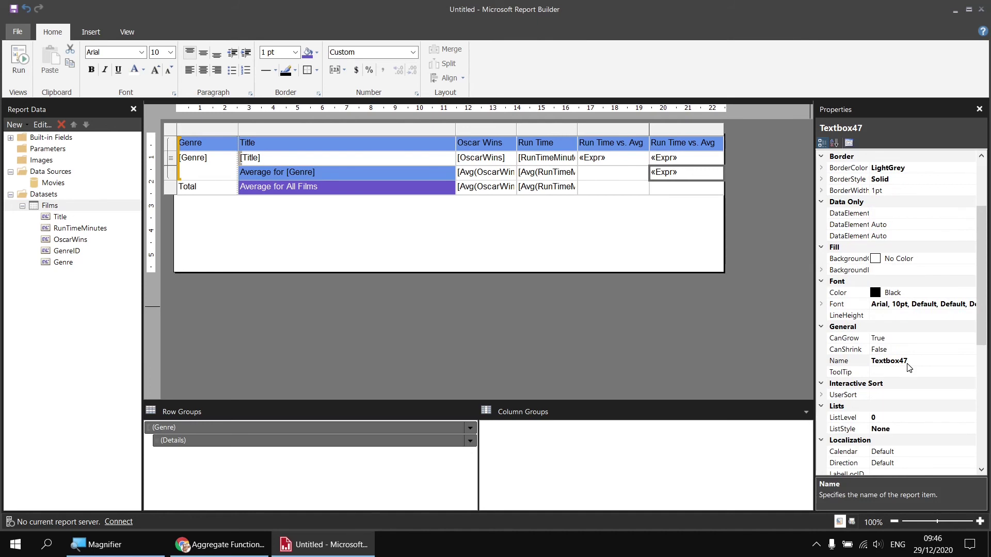
click(915, 293)
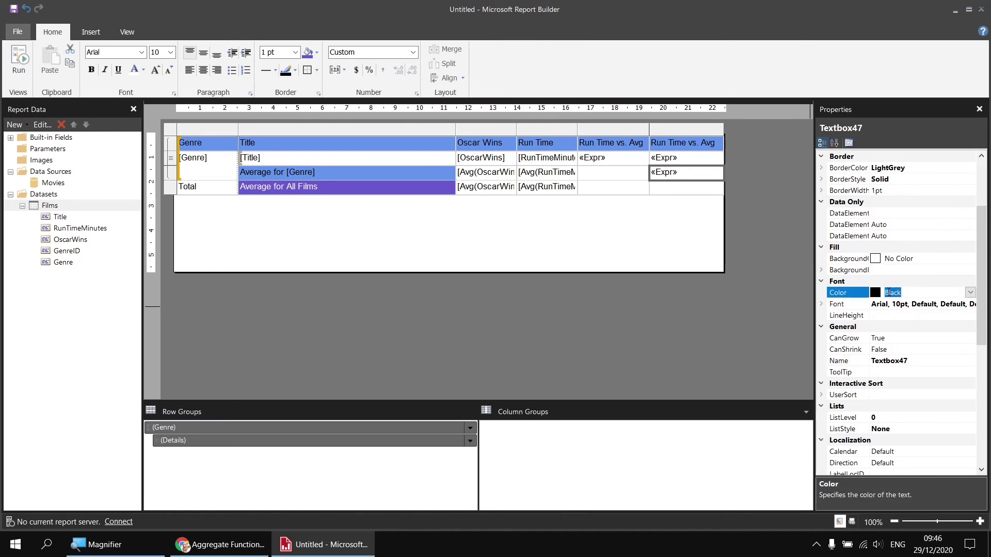
key(ctrl+v)
- Change the text box reference in the pasted colour expression to Textbox47
key(Left)
key(Left)
key(Left)
key(Left)
key(Left)
key(Left)
key(Left)
key(BackSpace)
text(7)
- Check and apply the colour expression =IIf(ReportItems!Textbox47.Value >= 0,"Blue","Tomato") in the expression editor, and preview the report's last page
click(970, 292)
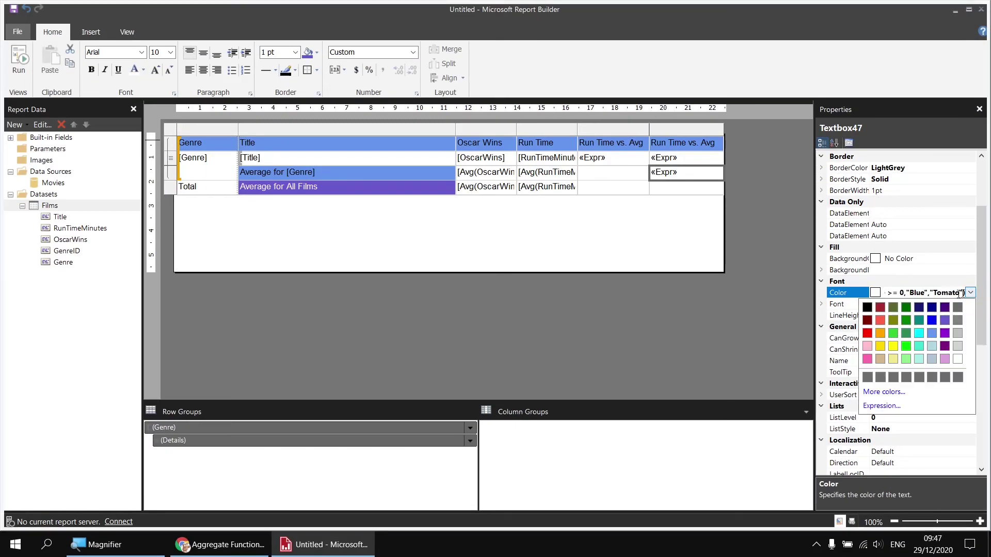
click(882, 406)
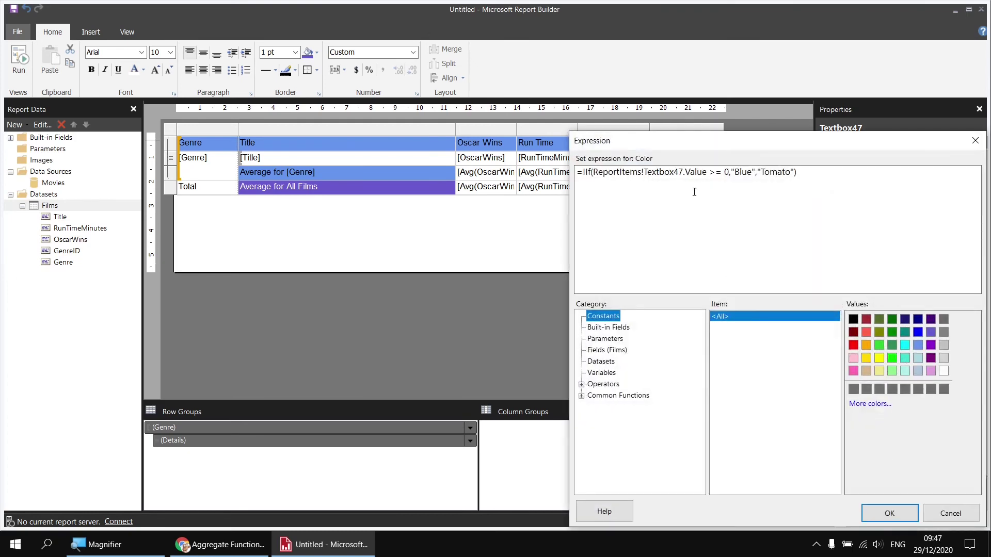
drag(683, 148, 590, 107)
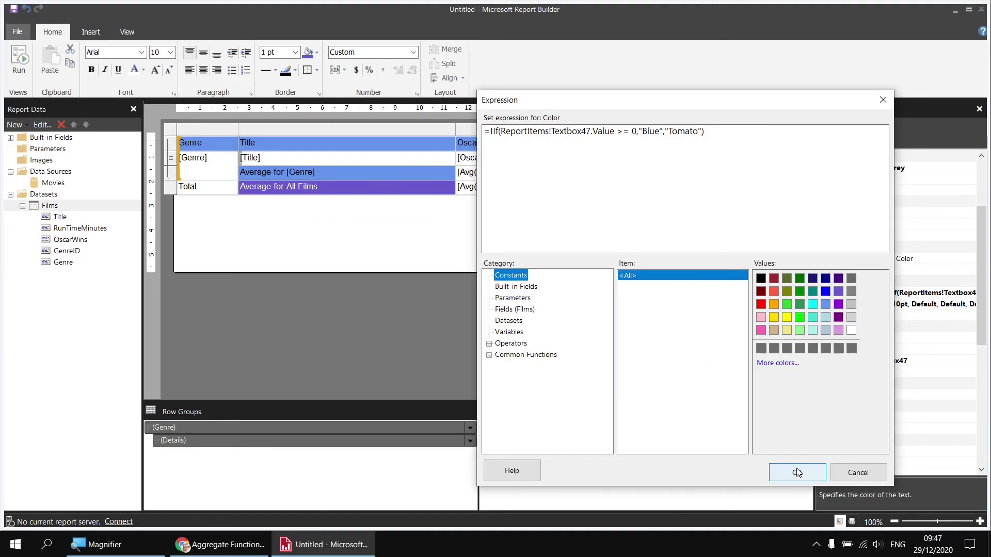
click(795, 470)
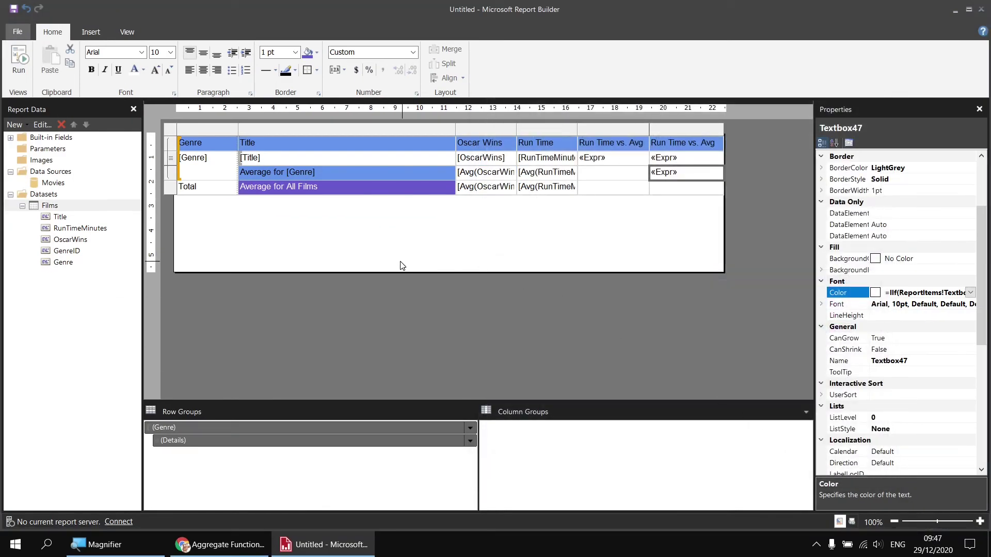
click(19, 60)
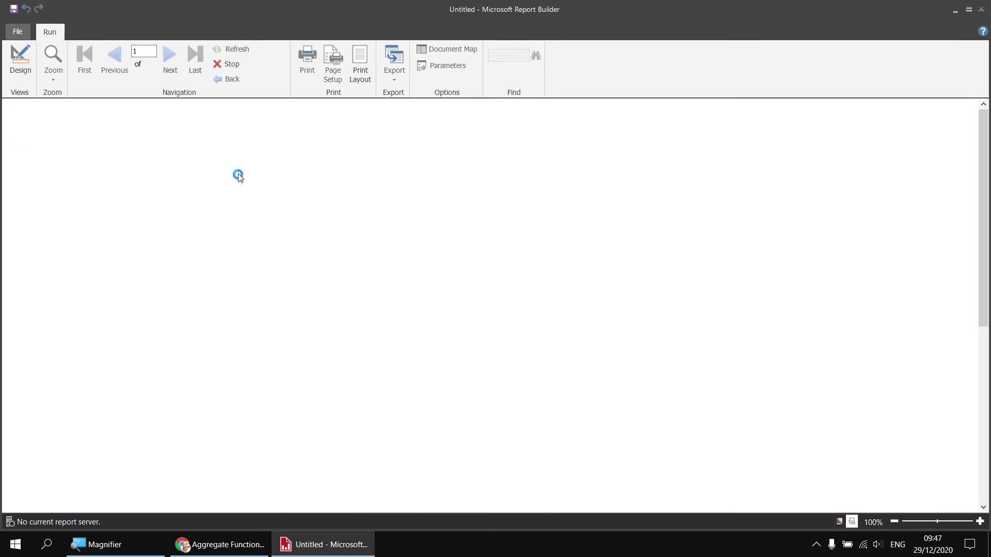
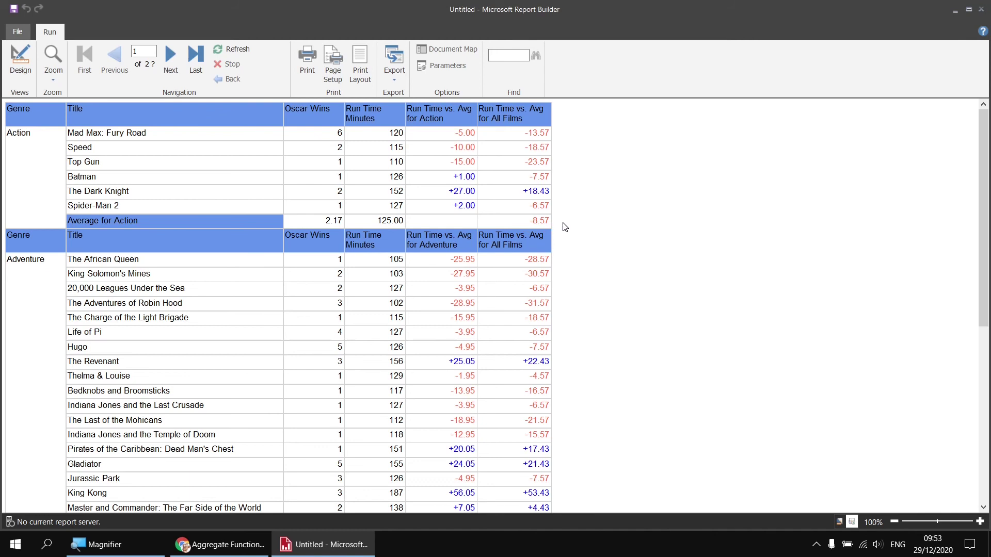
click(193, 58)
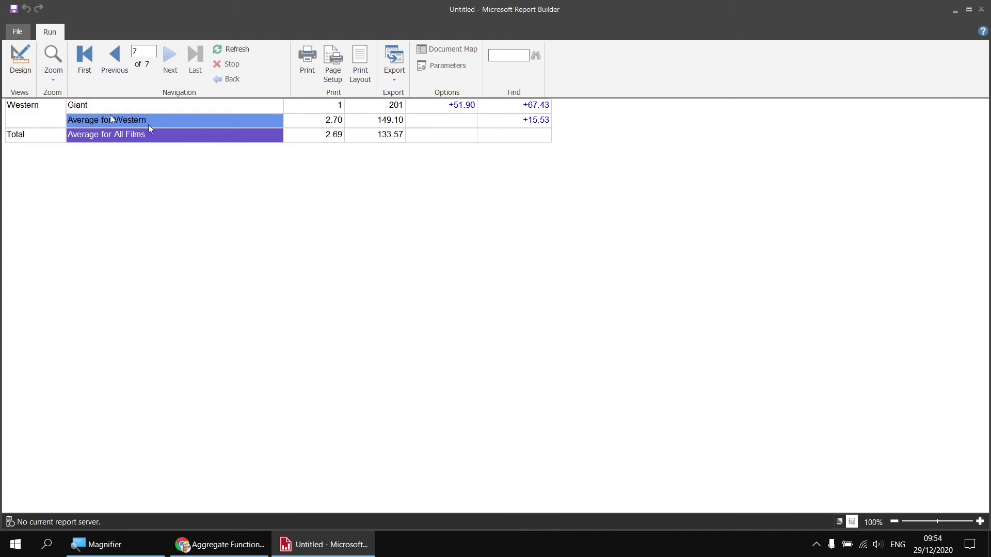
- Return to the design and add a new filter in the properties of the whole table
click(27, 71)
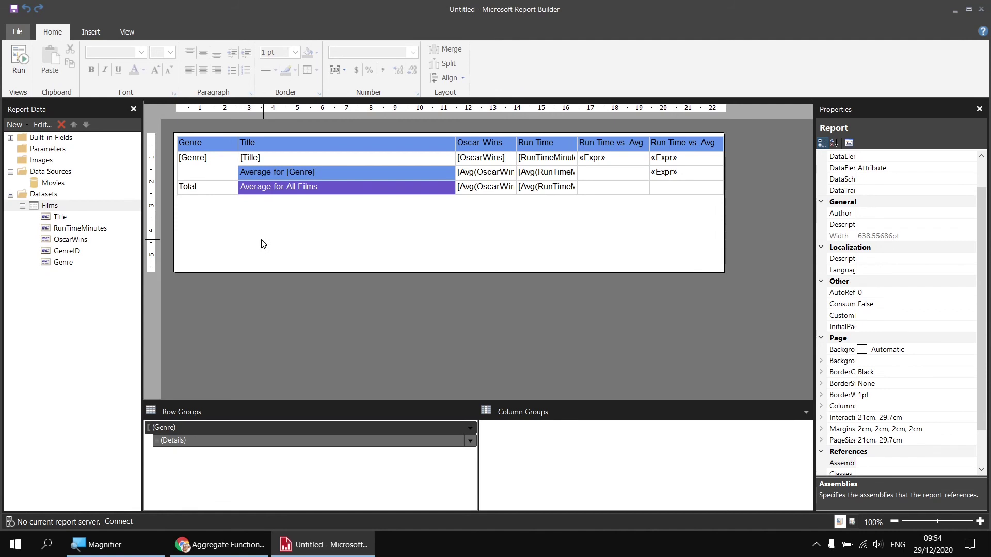
click(217, 177)
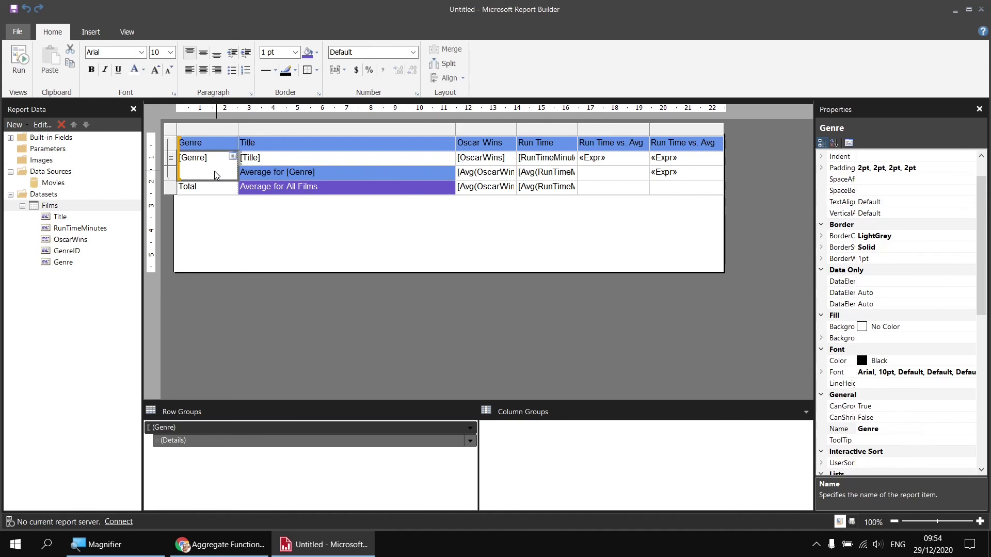
right_click(172, 131)
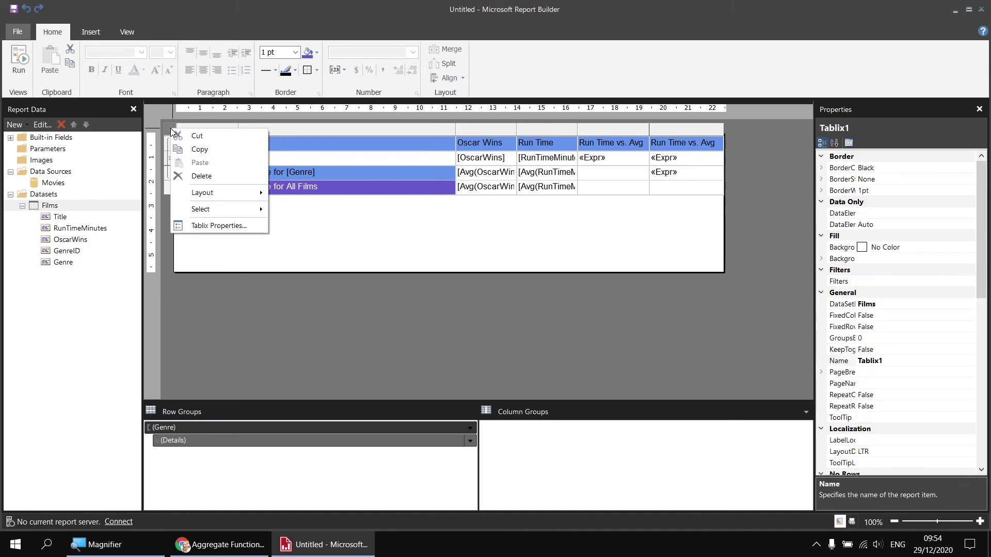
click(220, 225)
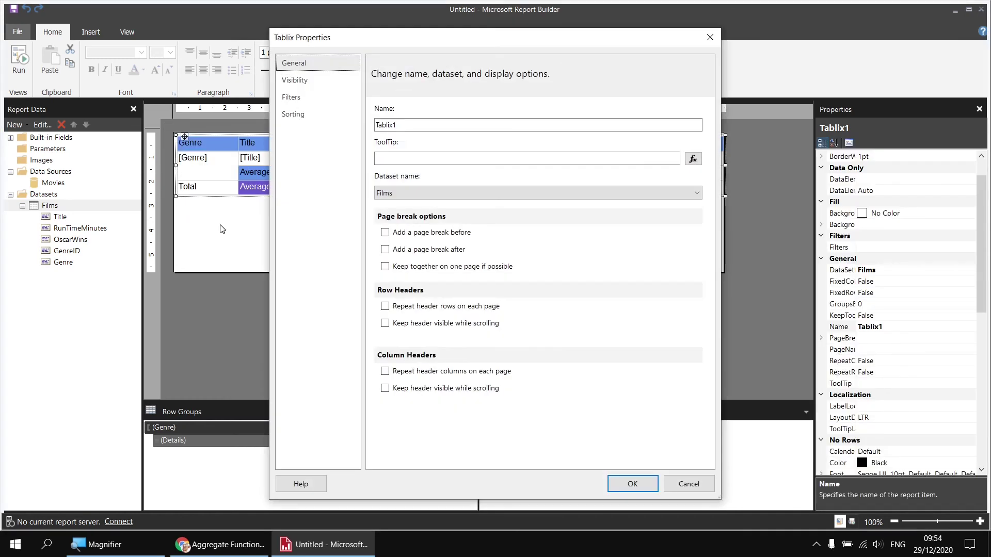
click(291, 97)
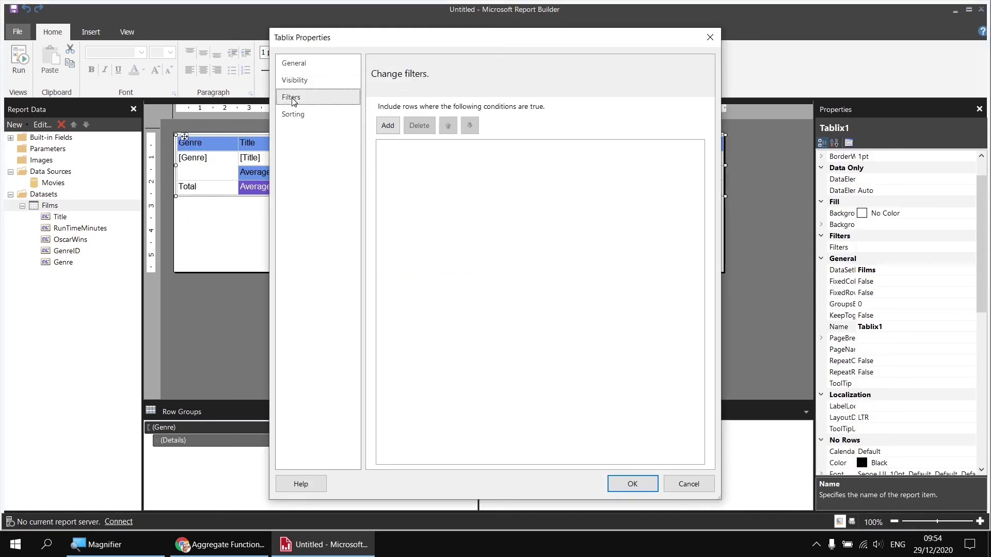
click(387, 126)
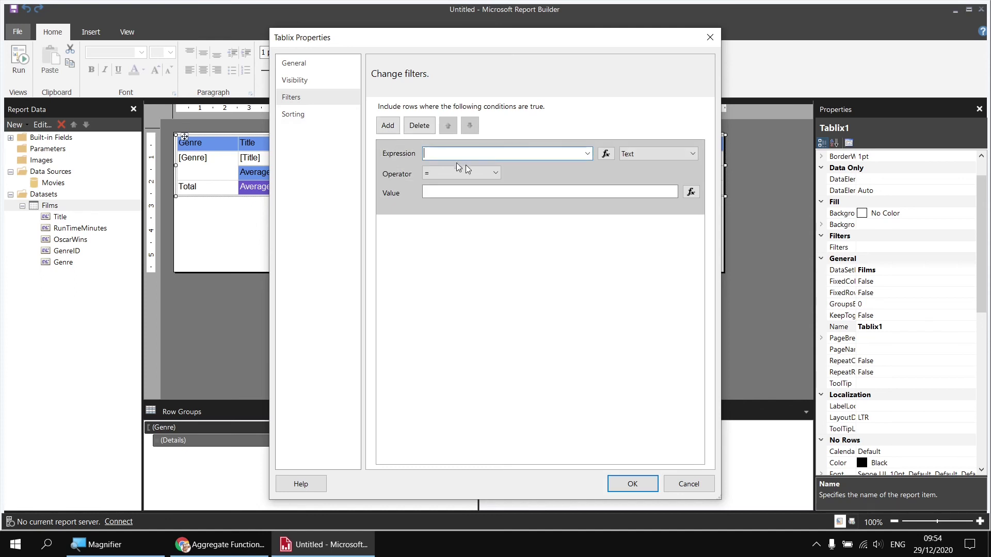
- Set the table filter to include only rows where [OscarWins] >= 2 and apply it
click(587, 154)
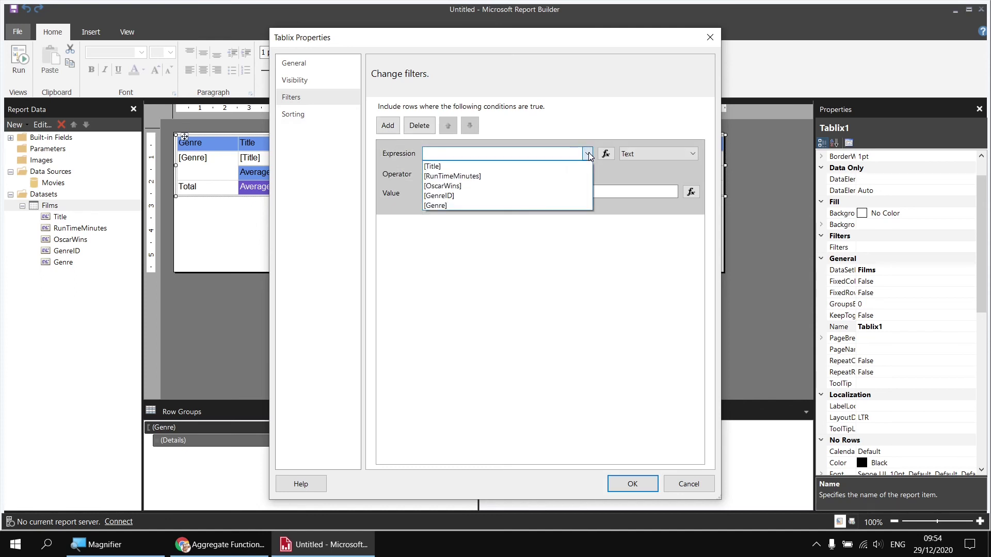
click(474, 187)
click(494, 175)
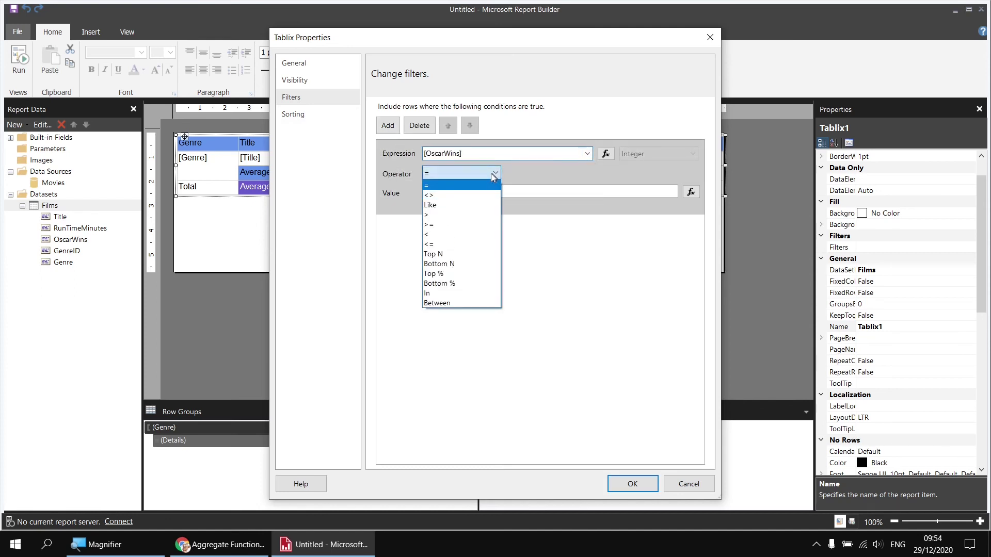
click(447, 225)
click(451, 195)
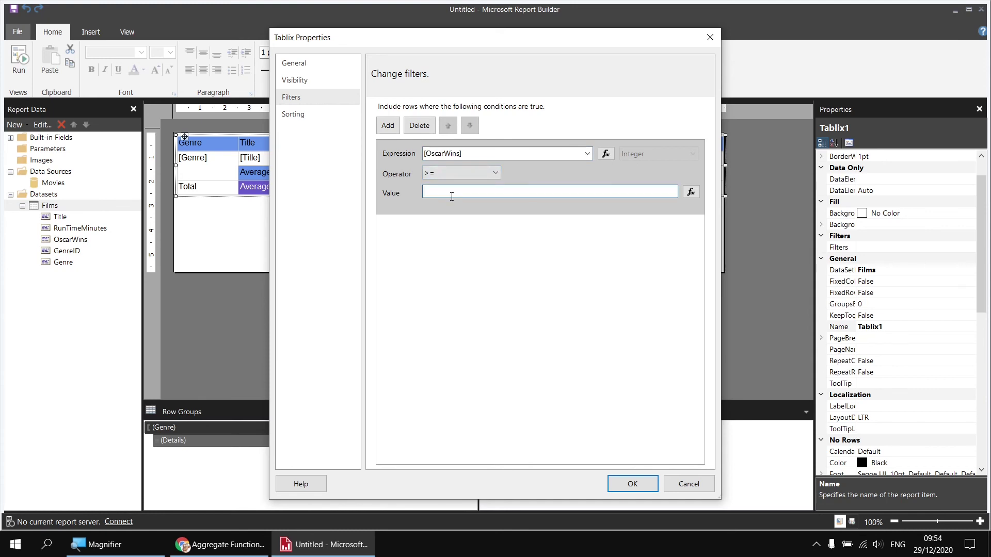
text(2)
click(632, 484)
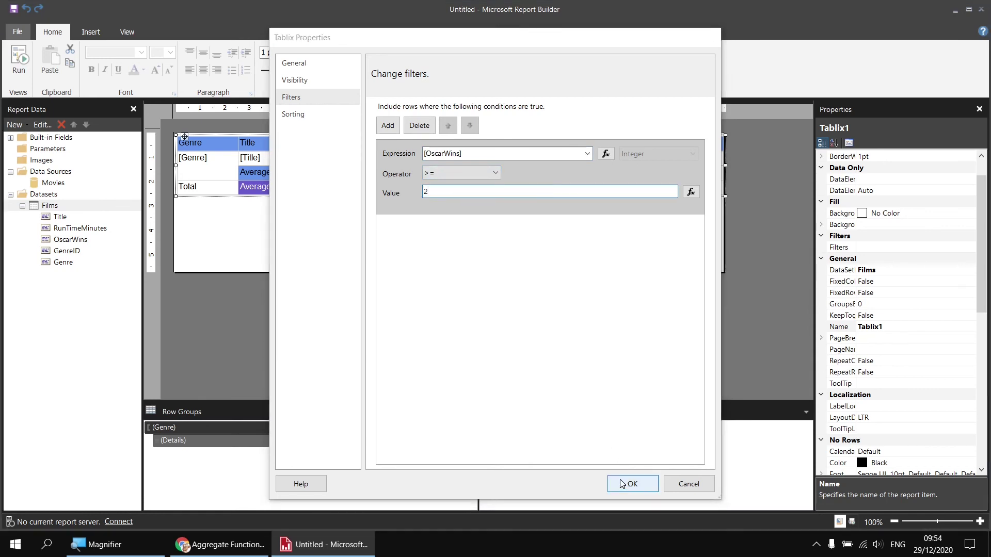
- Preview the filtered report and examine the genre and overall averages through to the end of the last page
click(18, 58)
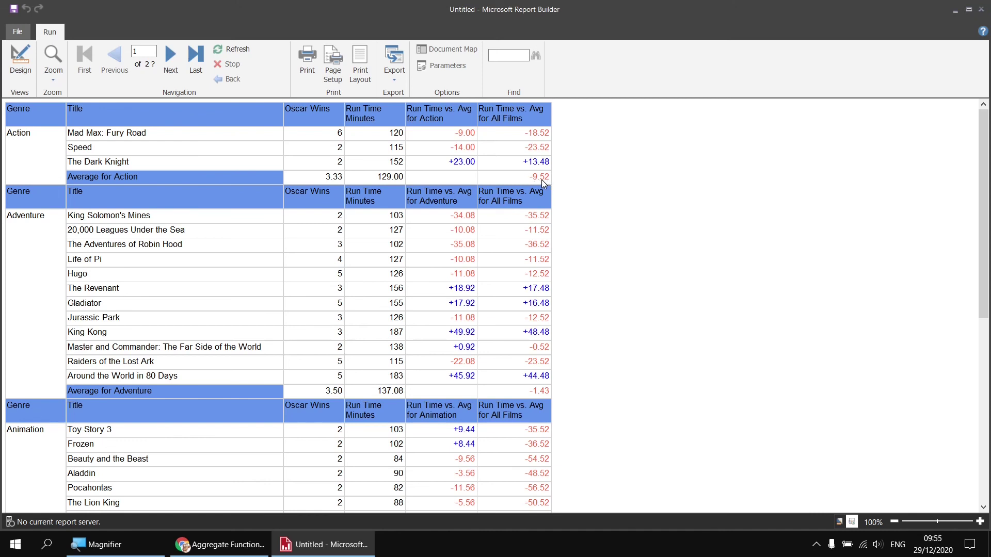
click(197, 57)
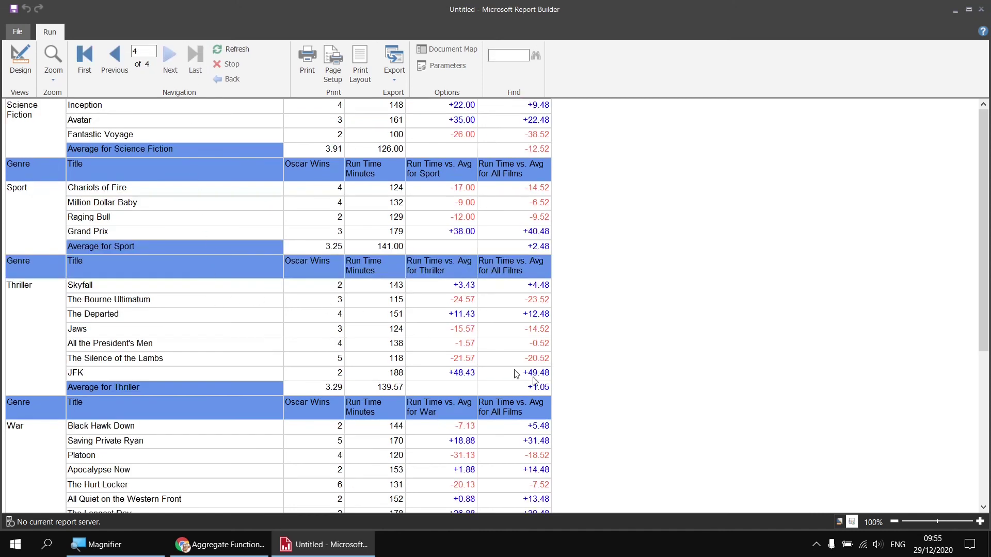
scroll(637, 377, down, 5)
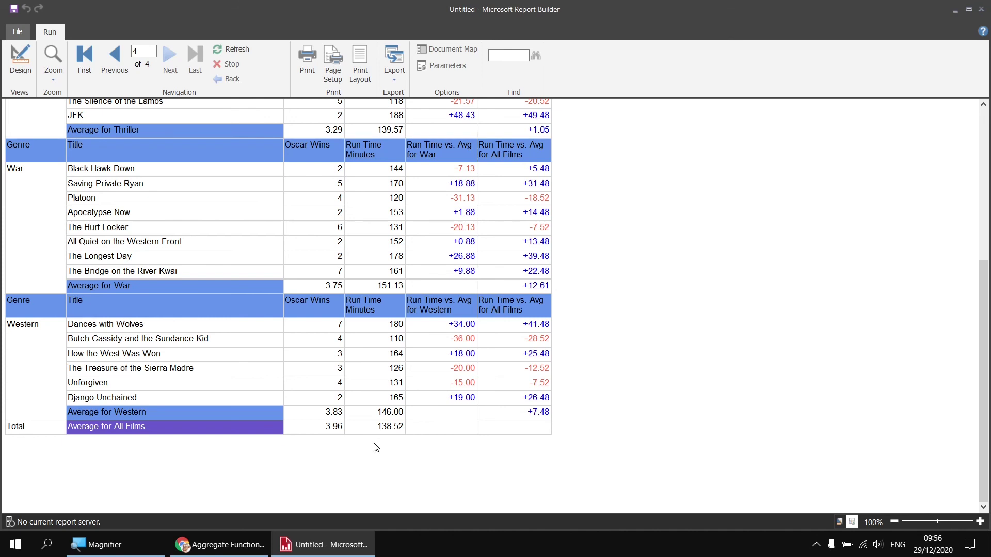
- Return to the design and insert a new row below the Total row of the table
click(20, 60)
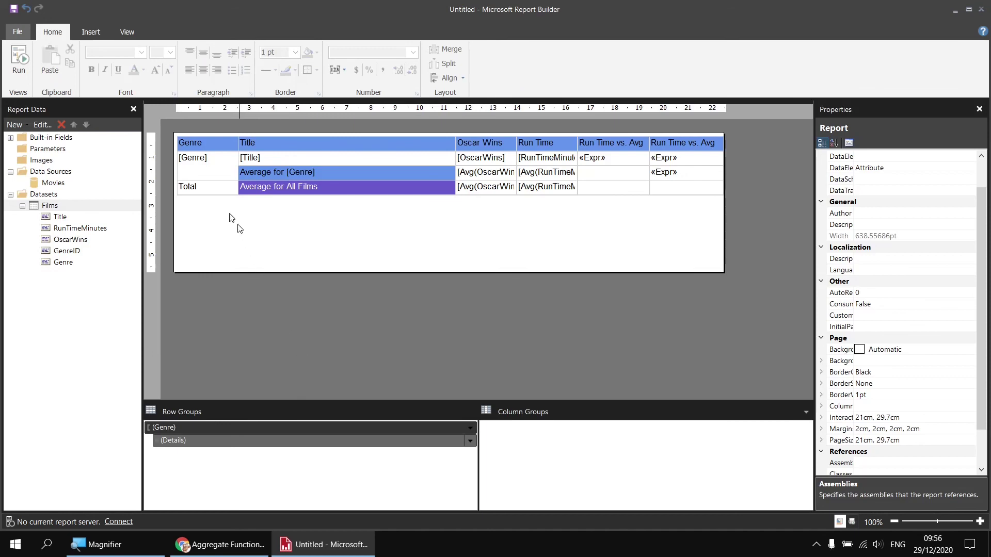
click(205, 192)
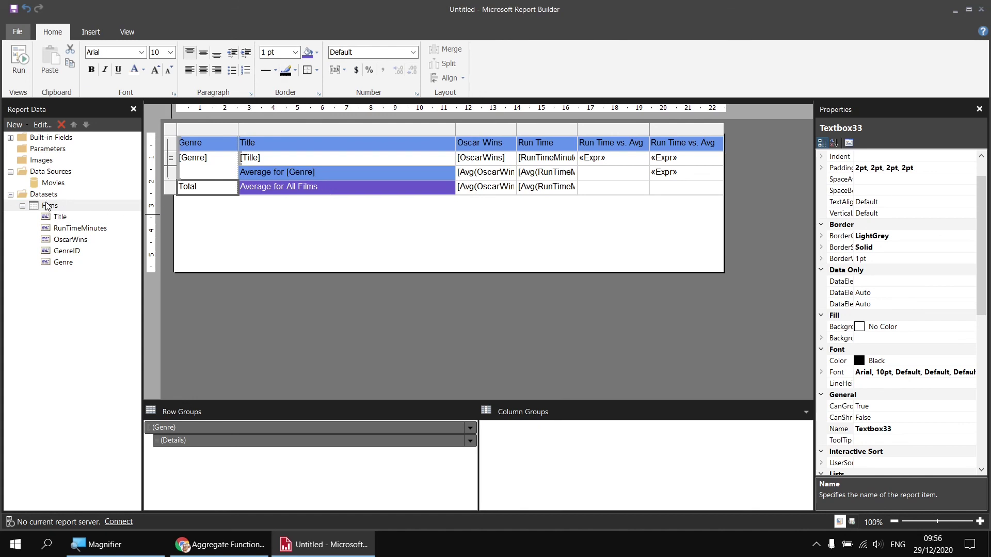
right_click(171, 189)
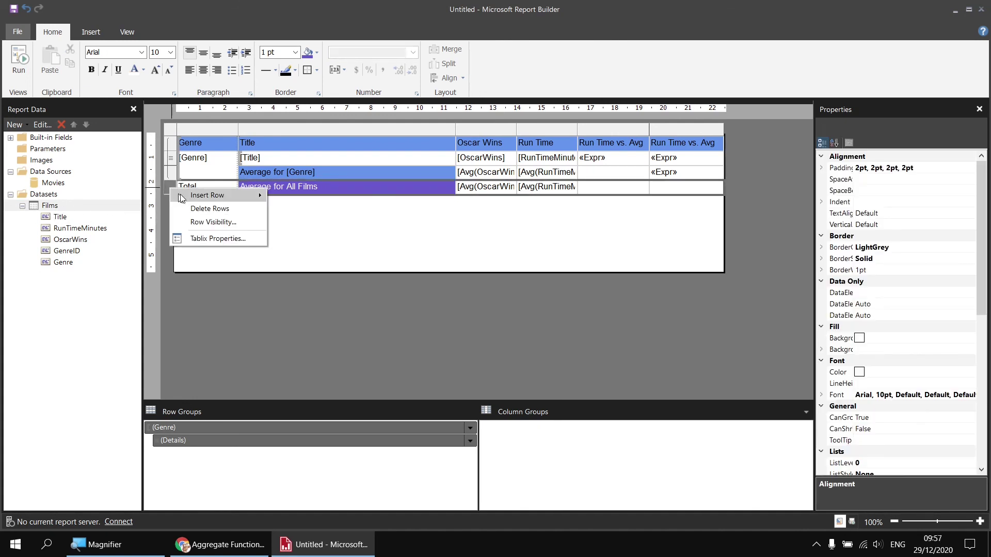
mouse_move(212, 199)
click(293, 209)
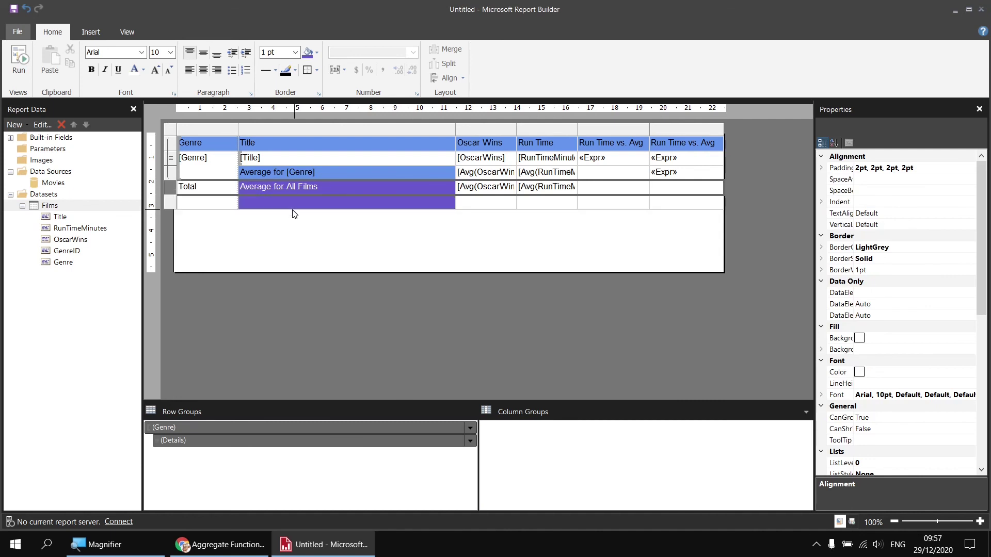
- Change the overall average label to "Average for All Films in Table" and label the new row "Average for All Films in Dataset"
click(322, 188)
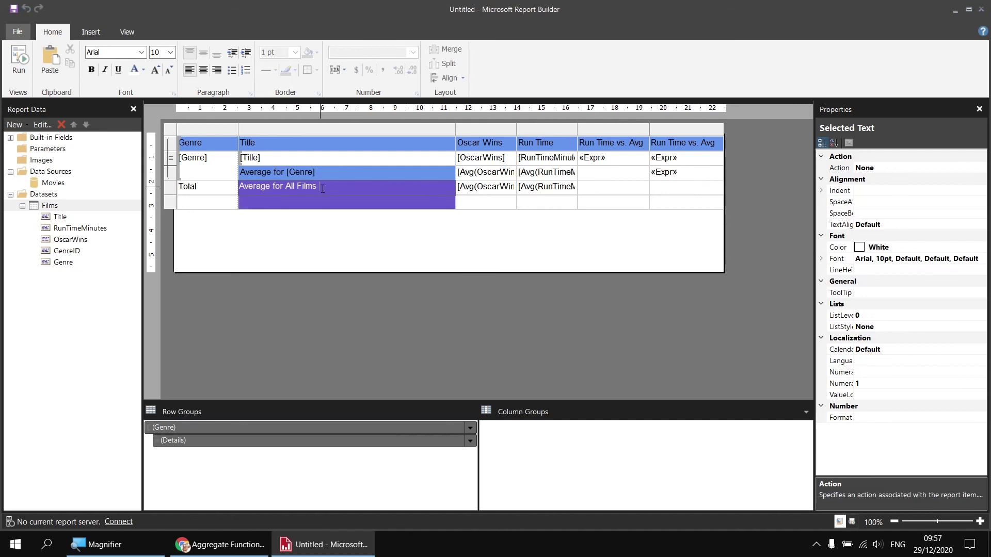
text(in Table)
drag(327, 187, 242, 193)
key(ctrl+c)
click(255, 200)
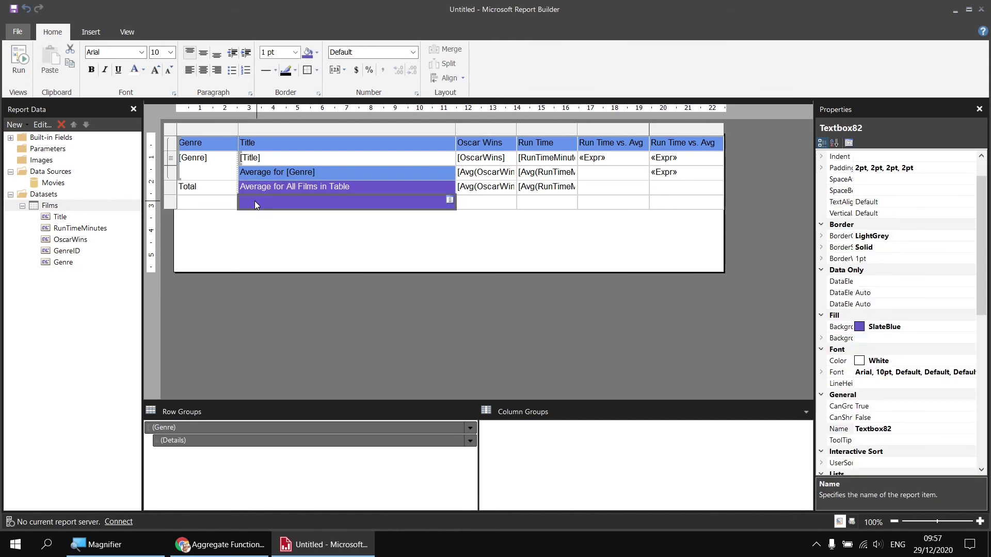
click(283, 203)
key(ctrl+v)
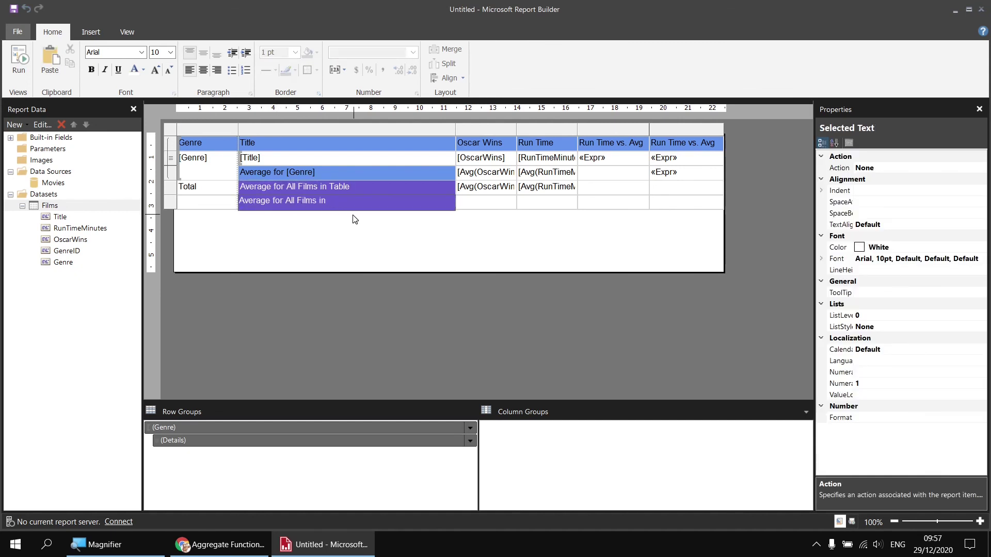
text(Dats)
key(BackSpace)
text(aset)
- Set the new row's Oscar Wins cell to the expression =Avg(Fields!OscarWins.Value,"Films")
click(492, 205)
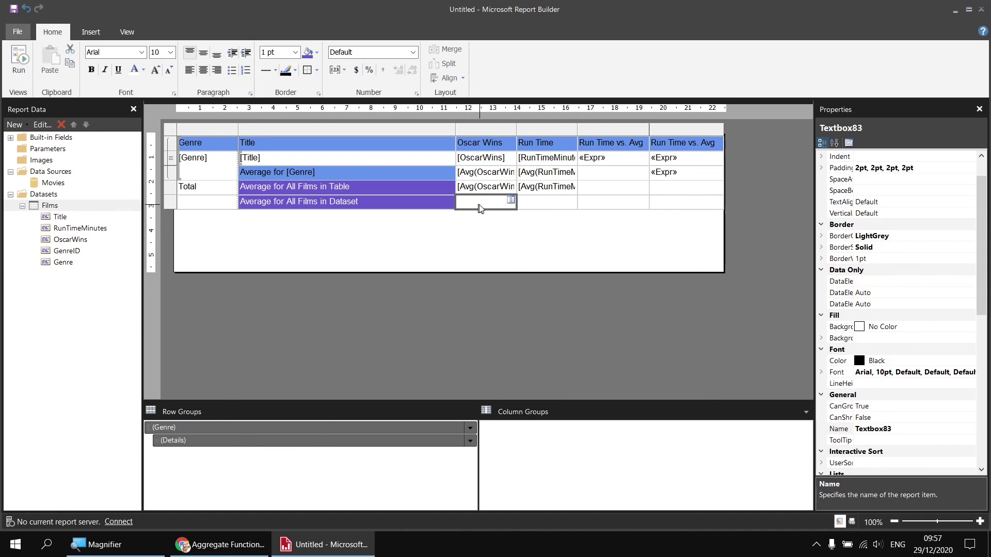
right_click(485, 208)
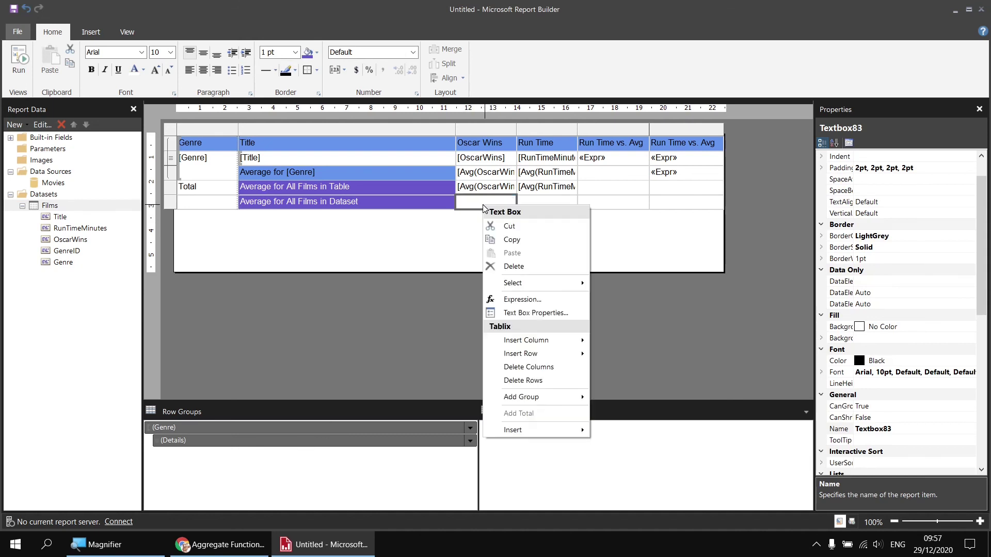
click(515, 301)
click(336, 106)
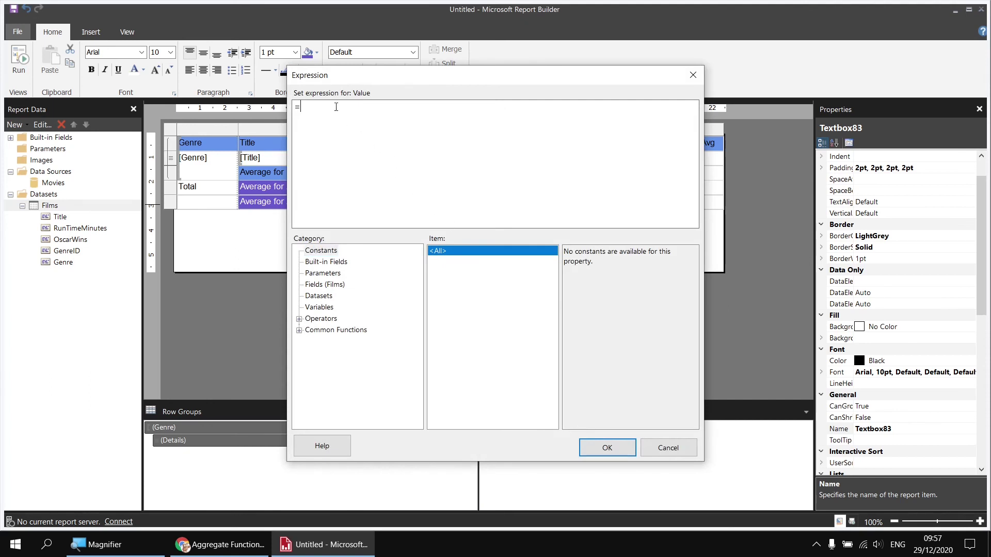
text(Avg()
click(330, 285)
double_click(591, 272)
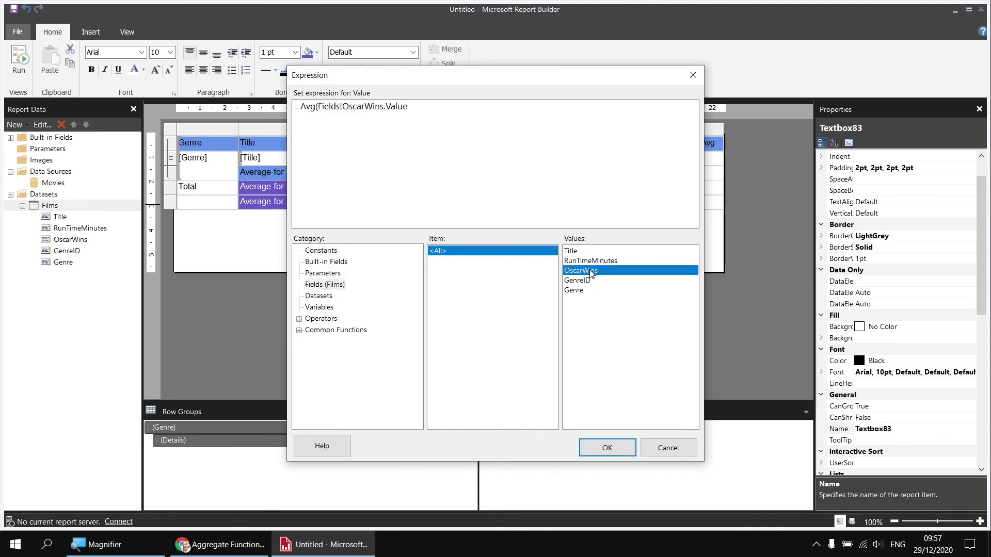
text(,)
text("Films"))
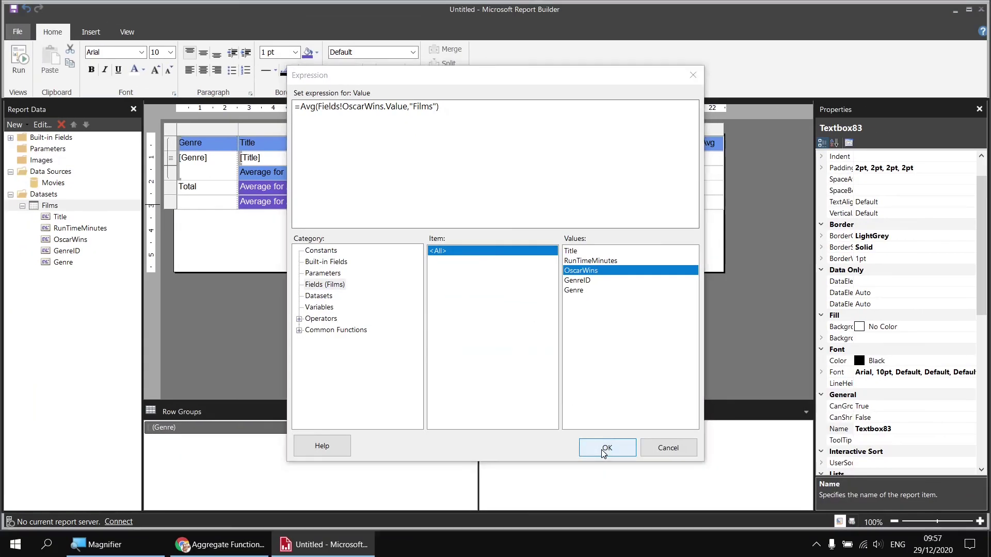
click(604, 451)
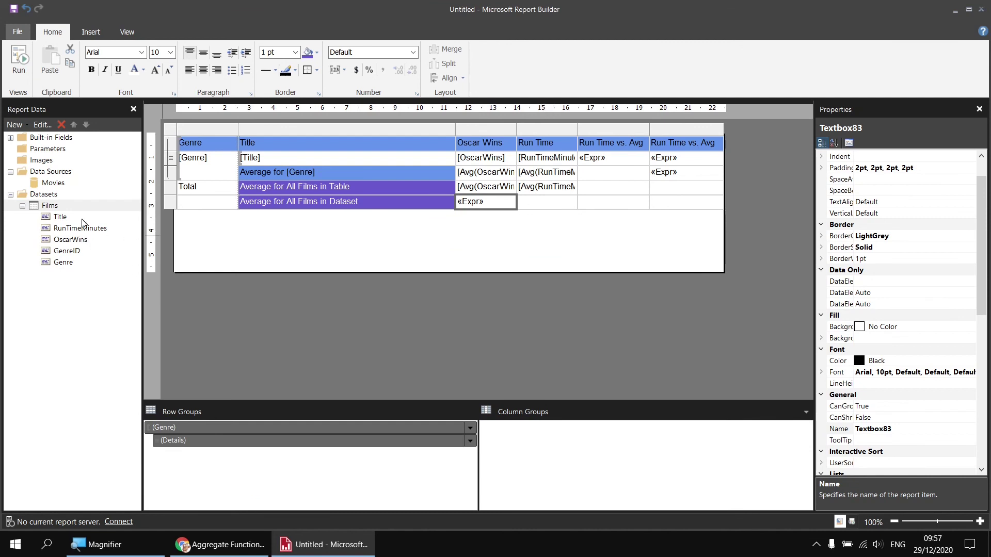
- Set the new row's Run Time cell to an Avg expression of Fields!RunTimeMinutes.Value with the scope "Films"
right_click(537, 207)
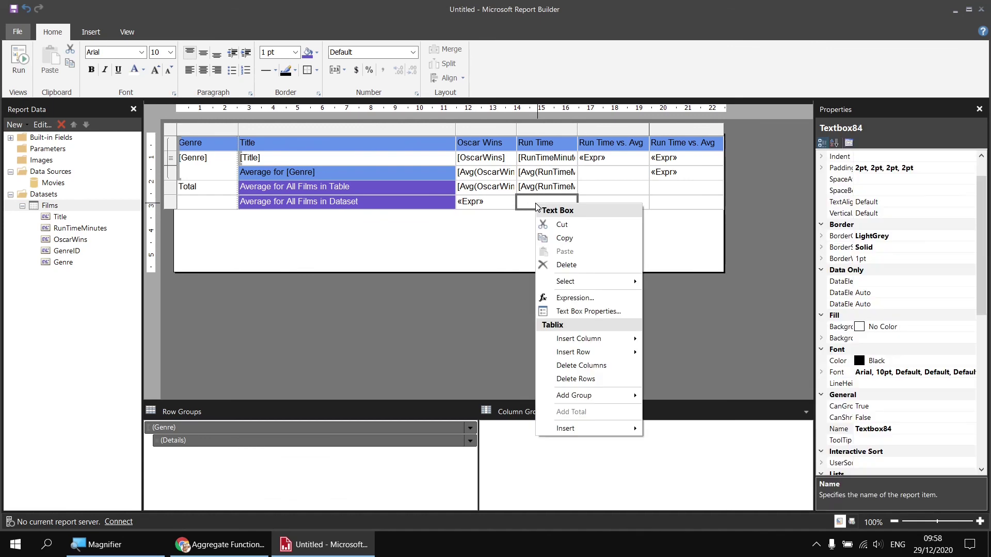
click(589, 299)
click(311, 105)
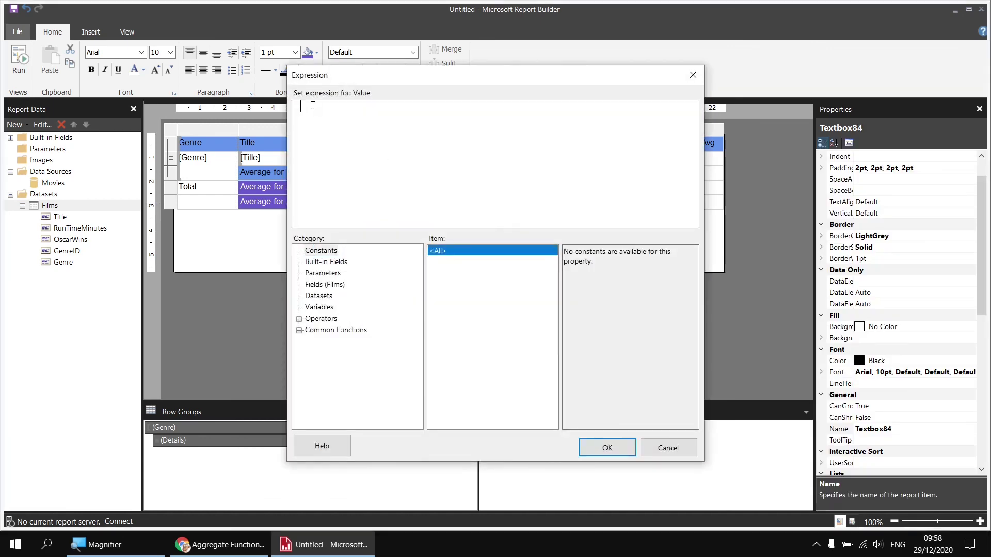
text(Avg()
click(330, 285)
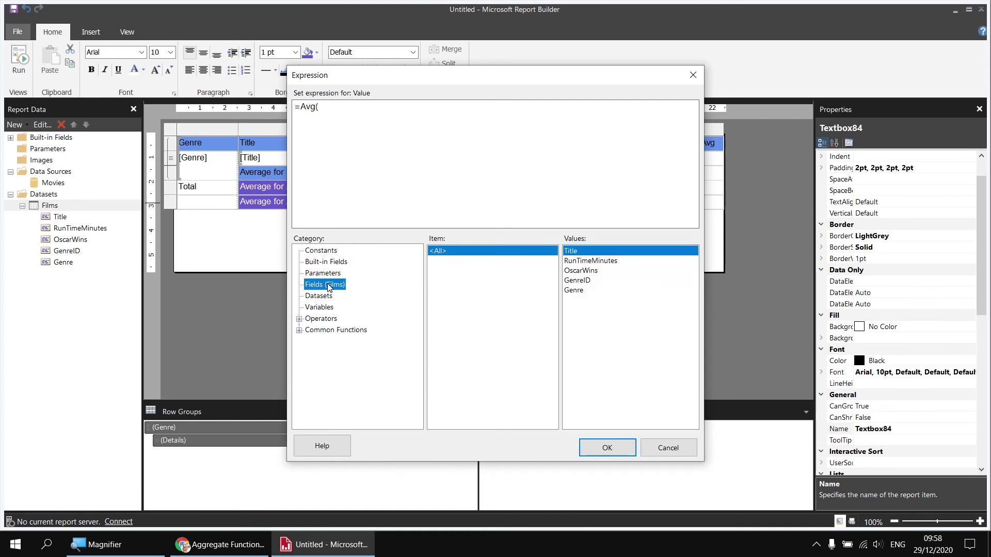
double_click(613, 261)
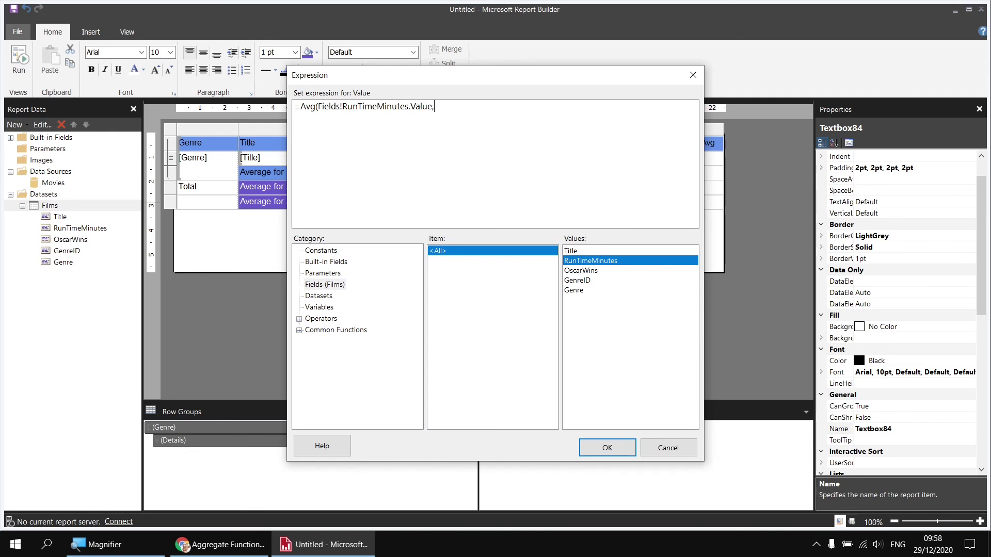
text(,"Films)
click(604, 449)
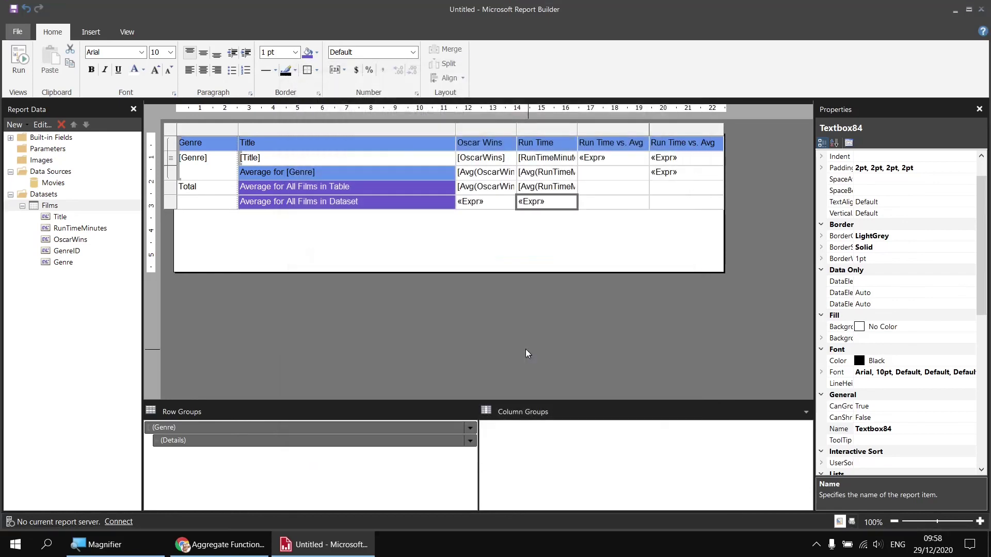
- Set the number format of both dataset average cells to 0.00
ctrl+click(493, 206)
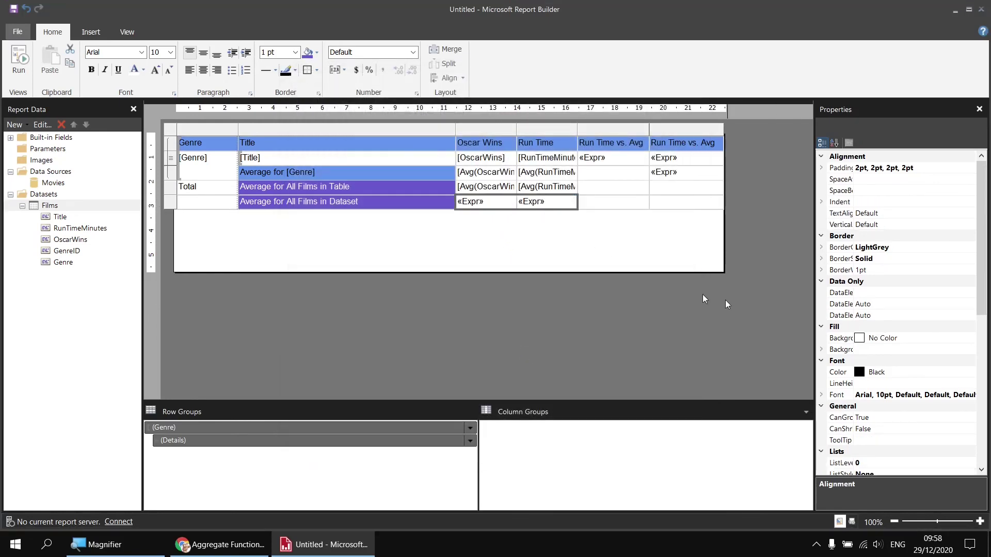
scroll(908, 315, down, 5)
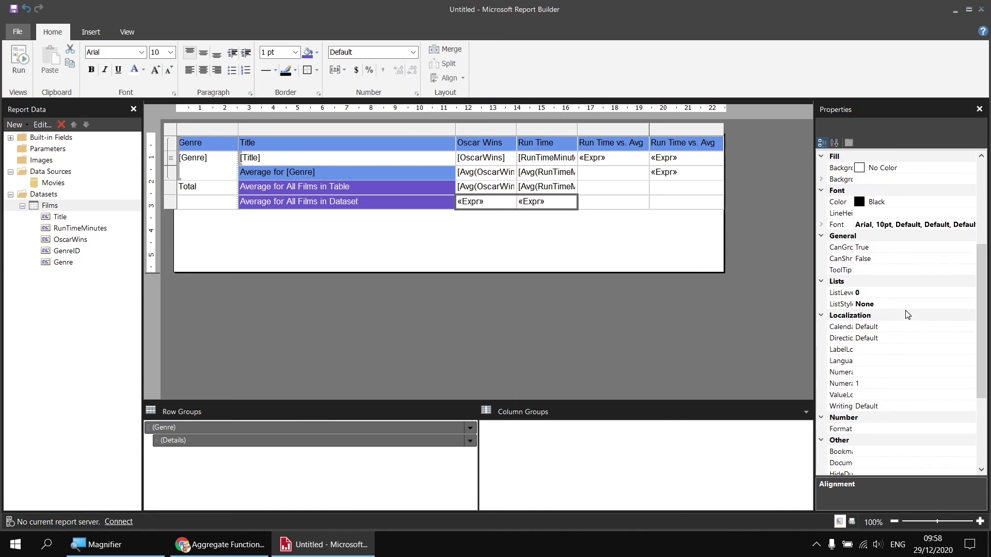
scroll(908, 315, down, 2)
click(880, 362)
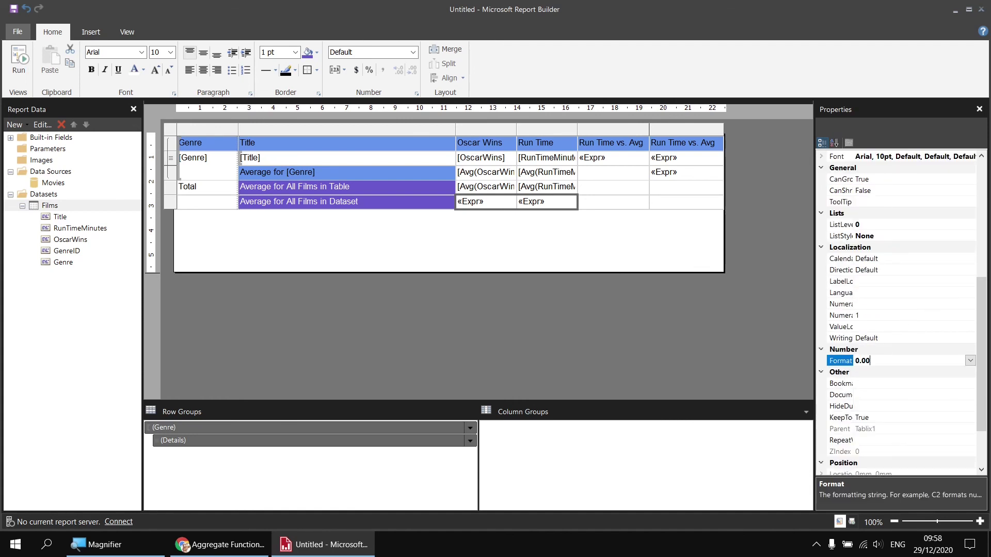
key(Return)
- Preview the report and compare the table and dataset average rows at the end of the last page
click(19, 57)
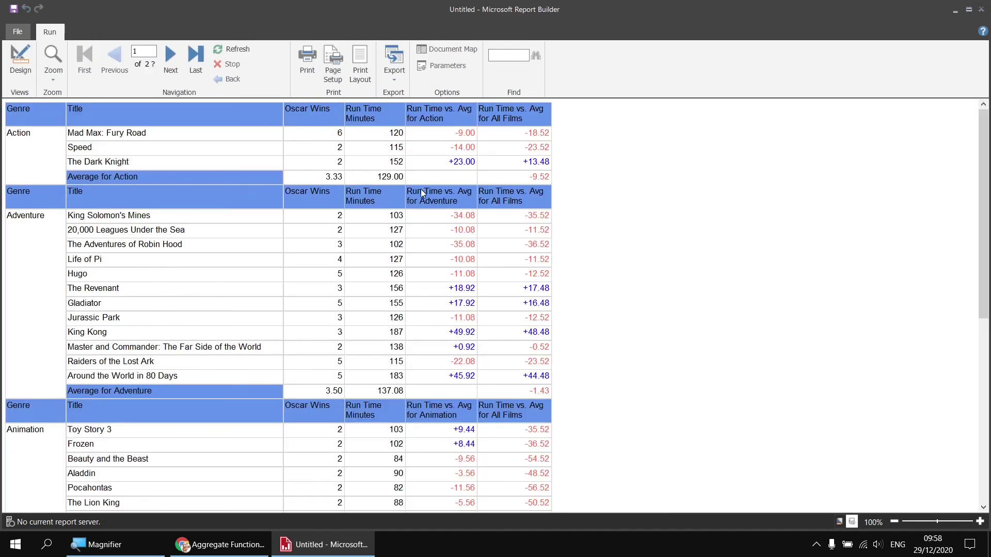
click(194, 59)
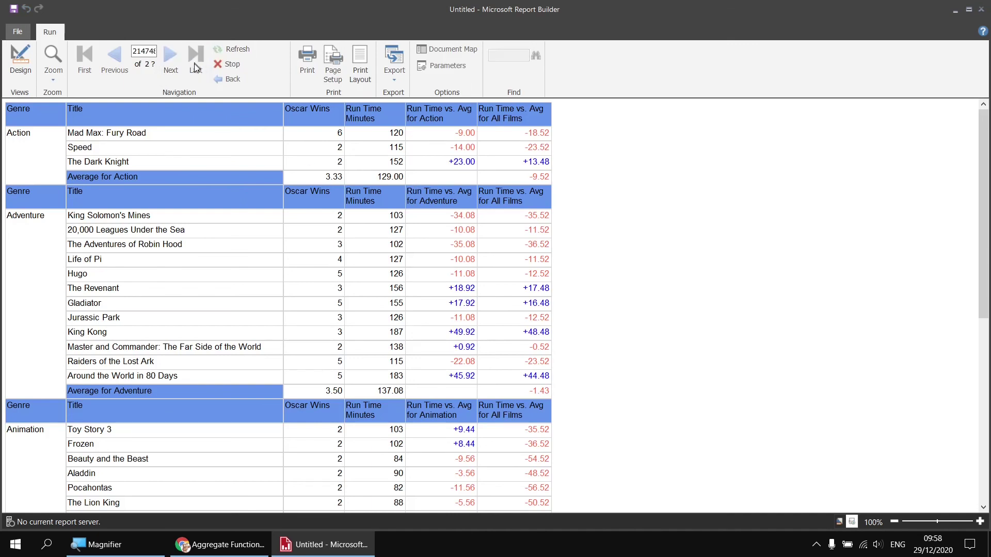
scroll(911, 170, down, 5)
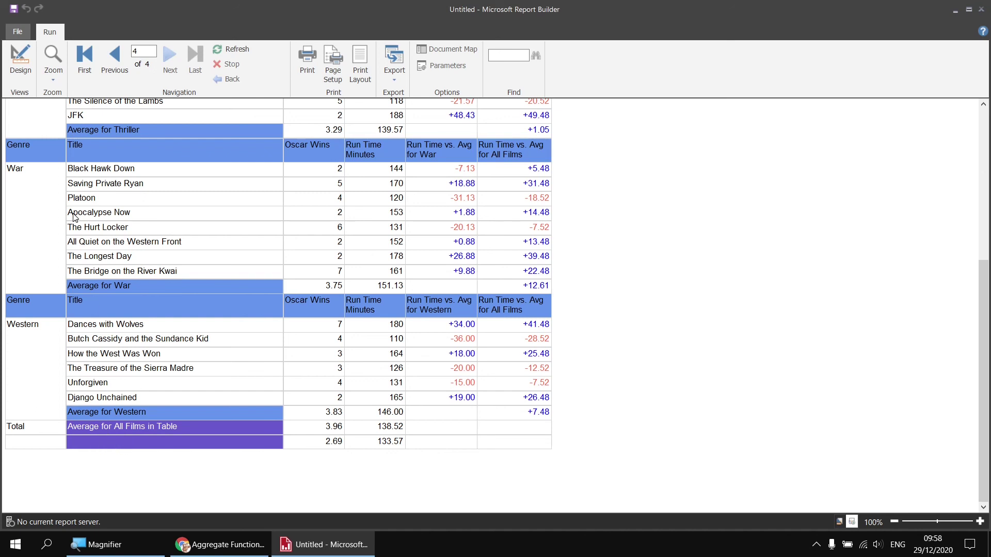
- Return to the design and reset the dataset average label's font by switching it to Arial Black and back to Arial
click(20, 59)
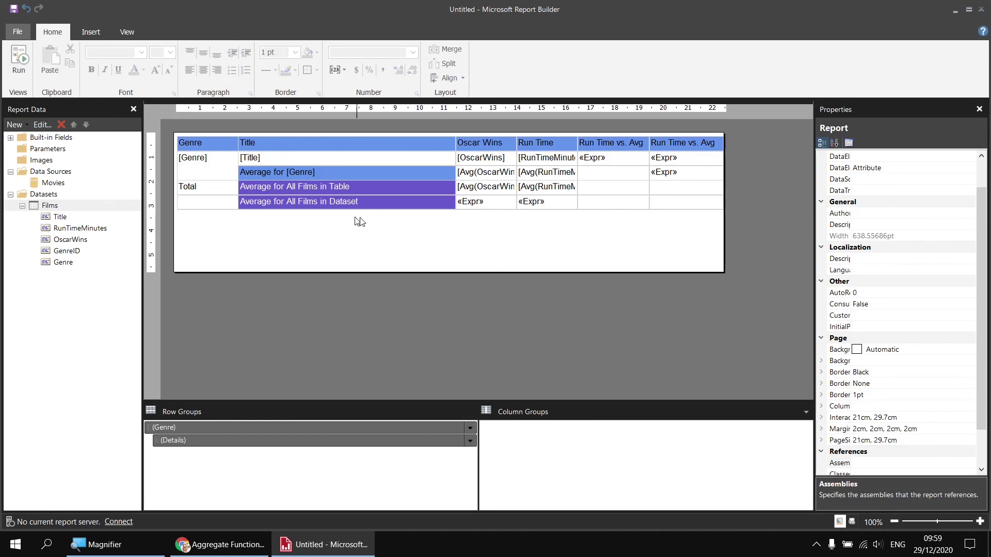
click(391, 203)
click(142, 54)
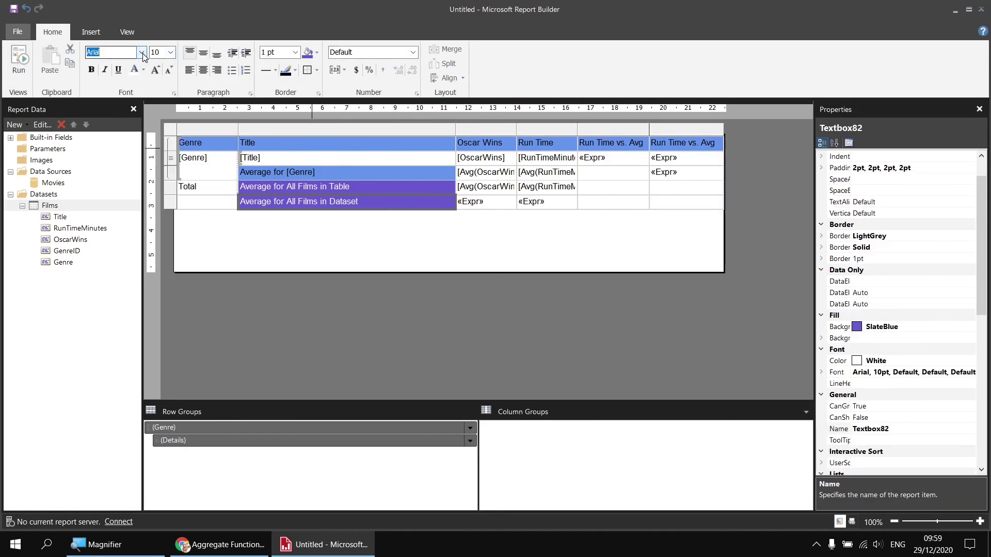
click(126, 73)
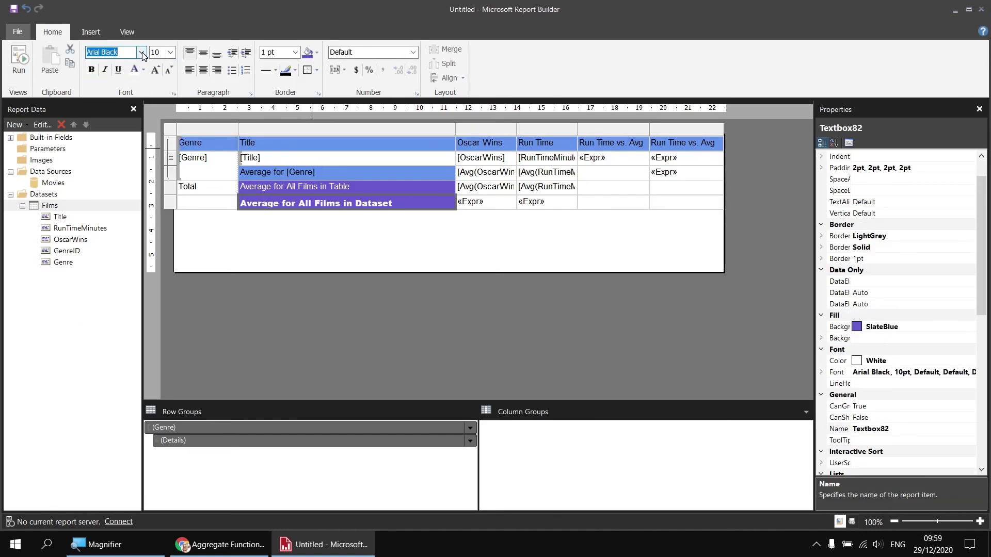
click(142, 53)
click(114, 84)
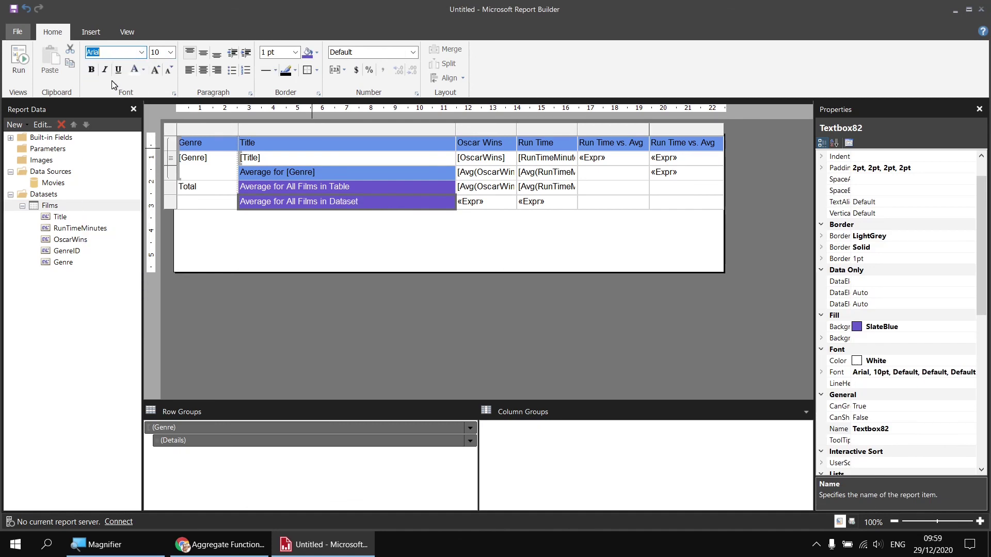
- Preview the report again and check the dataset average label at the end of the last page
click(20, 60)
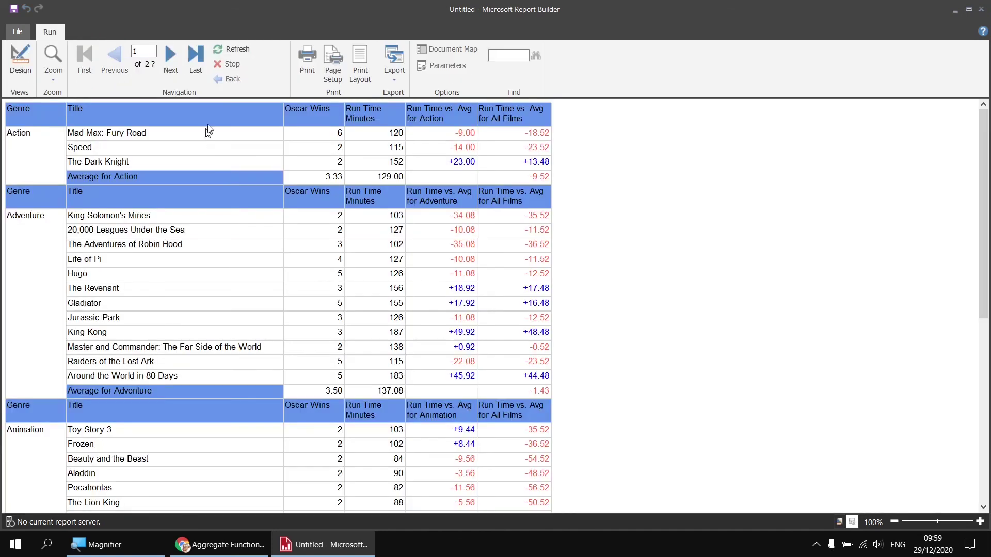
click(196, 55)
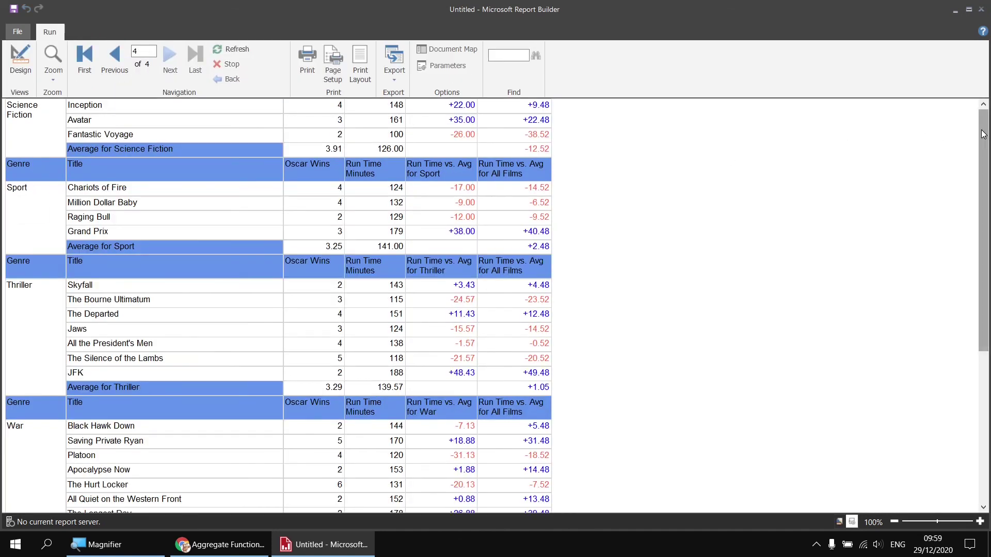
drag(983, 134, 983, 287)
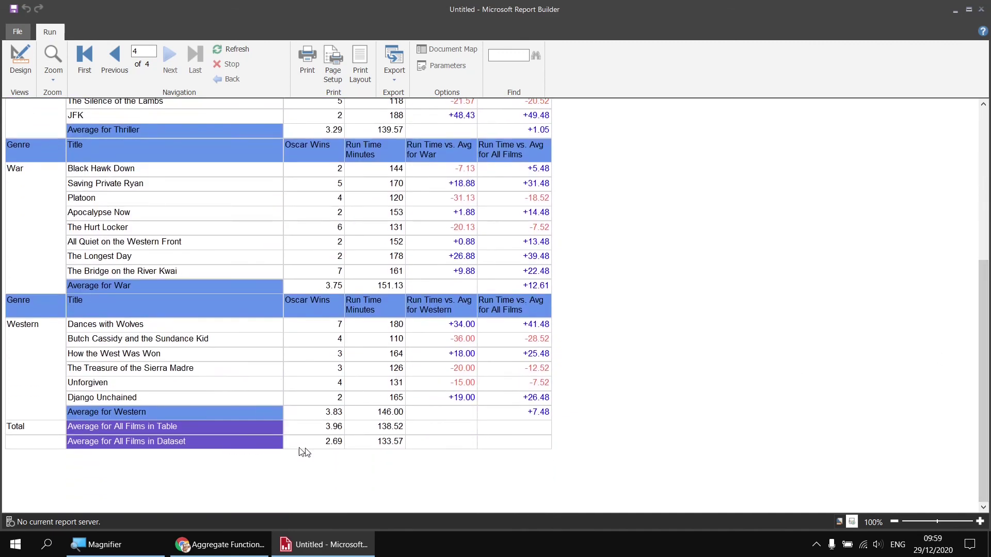